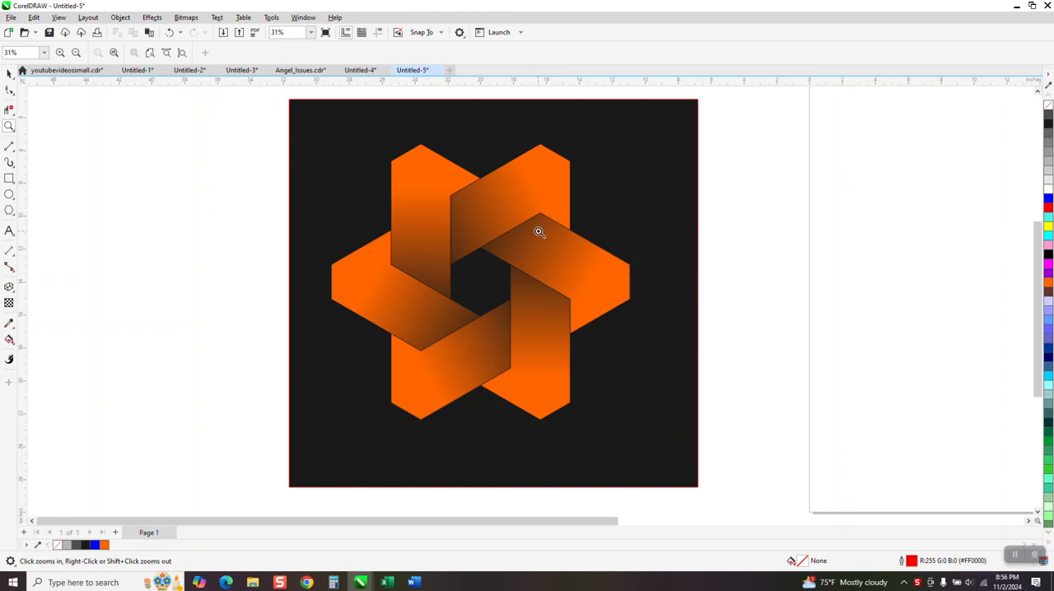
- Draw a six-sided polygon on the page and center it on the page
scroll(377, 292, "down", 4)
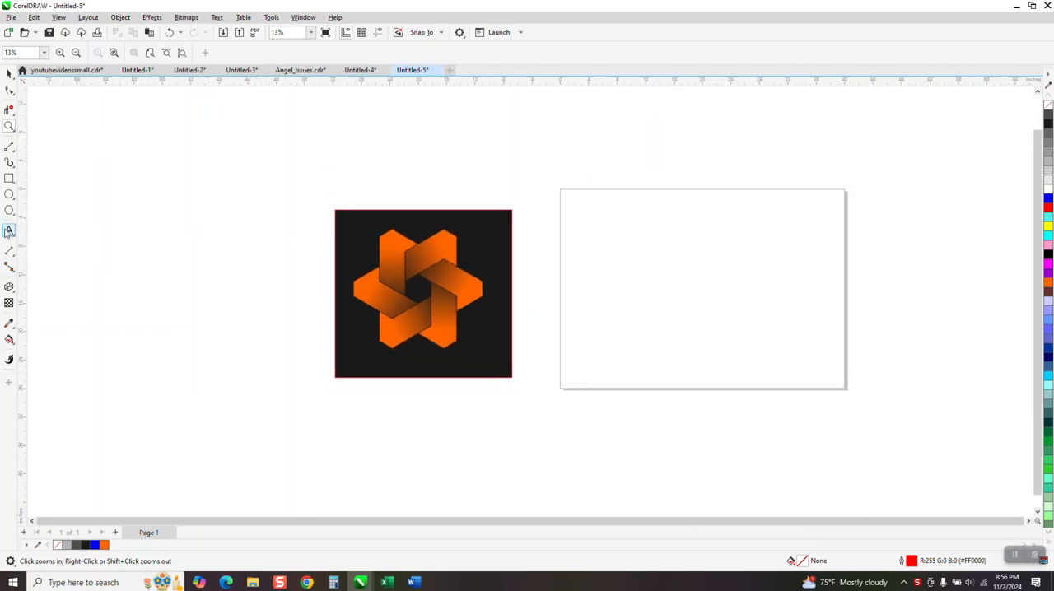
left_click(11, 212)
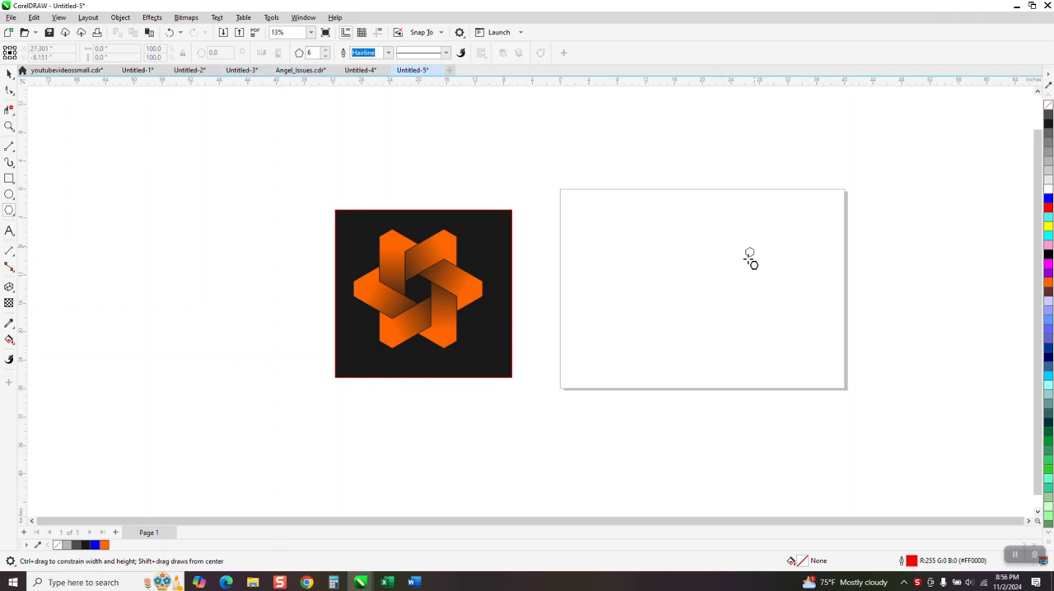
left_click_drag(751, 249, 717, 292)
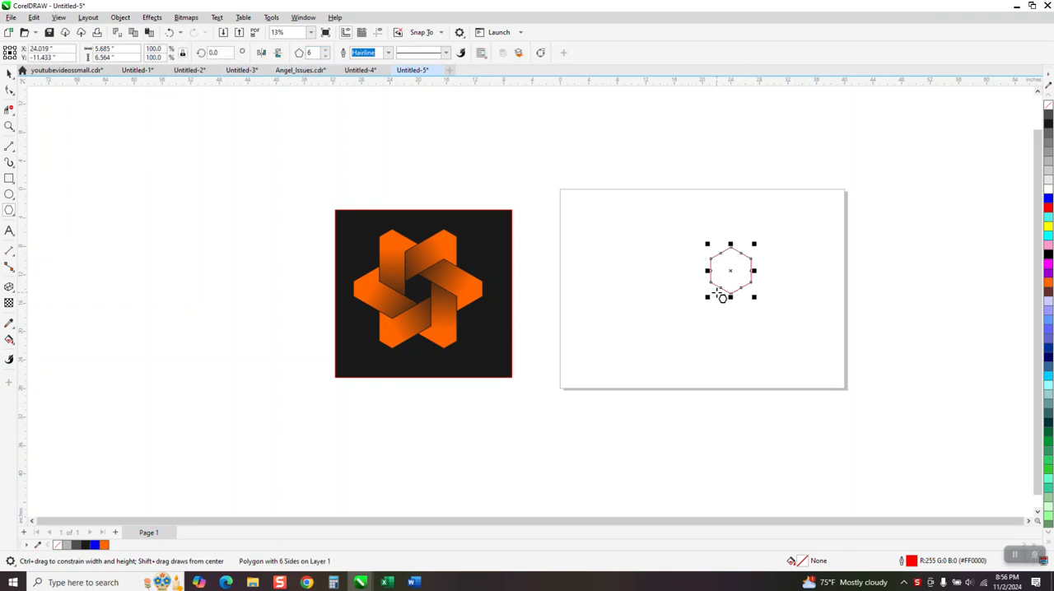
key("p")
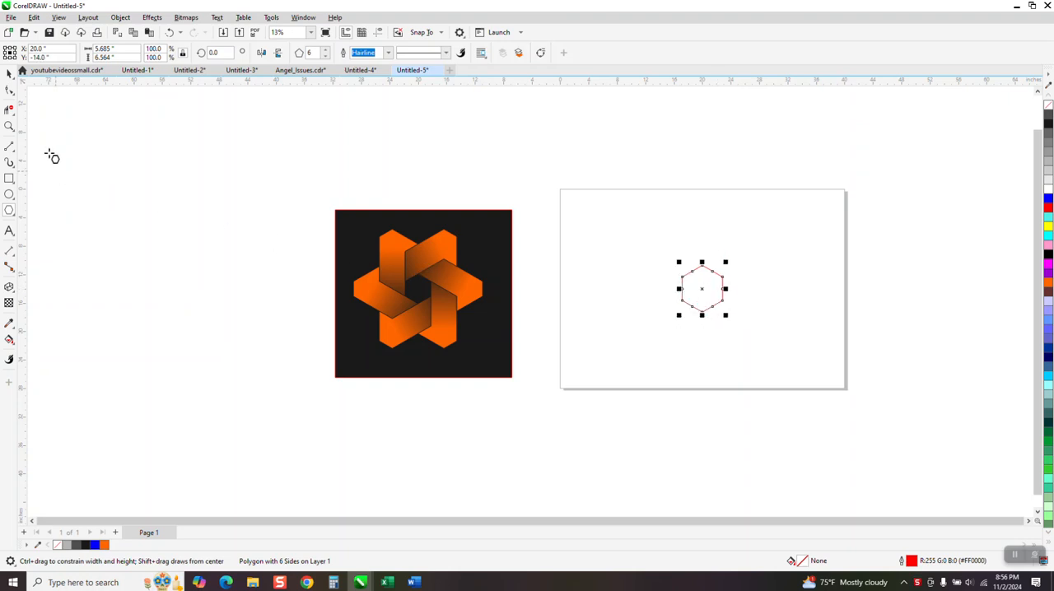
- Draw a vertical line through the hexagon with the 2-Point Line tool and center it on the page
left_click(10, 127)
left_click_drag(646, 243, 783, 350)
scroll(605, 294, "down", 2)
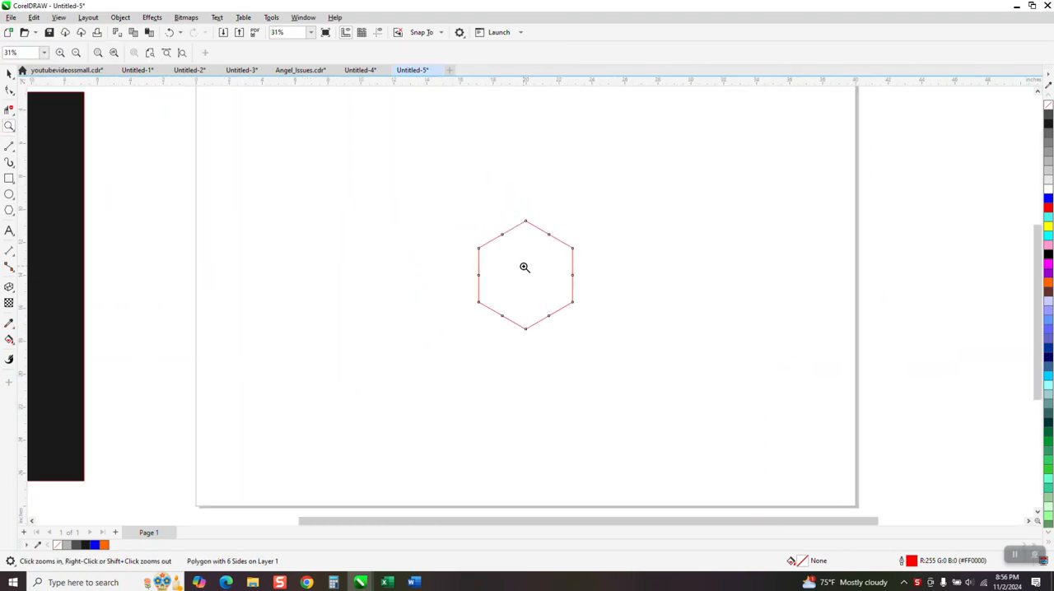
left_click(15, 149)
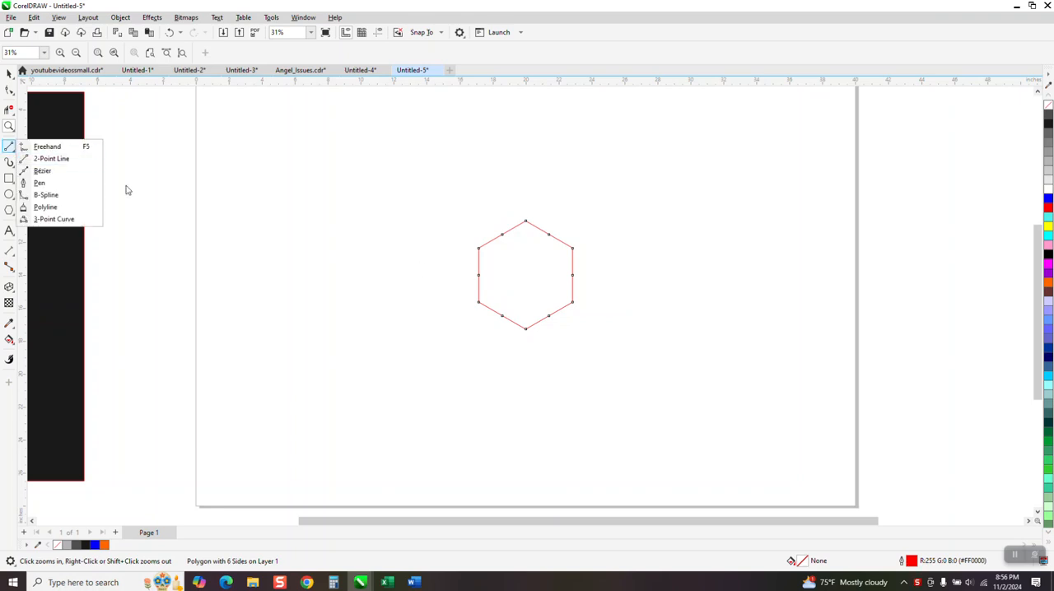
left_click(93, 159)
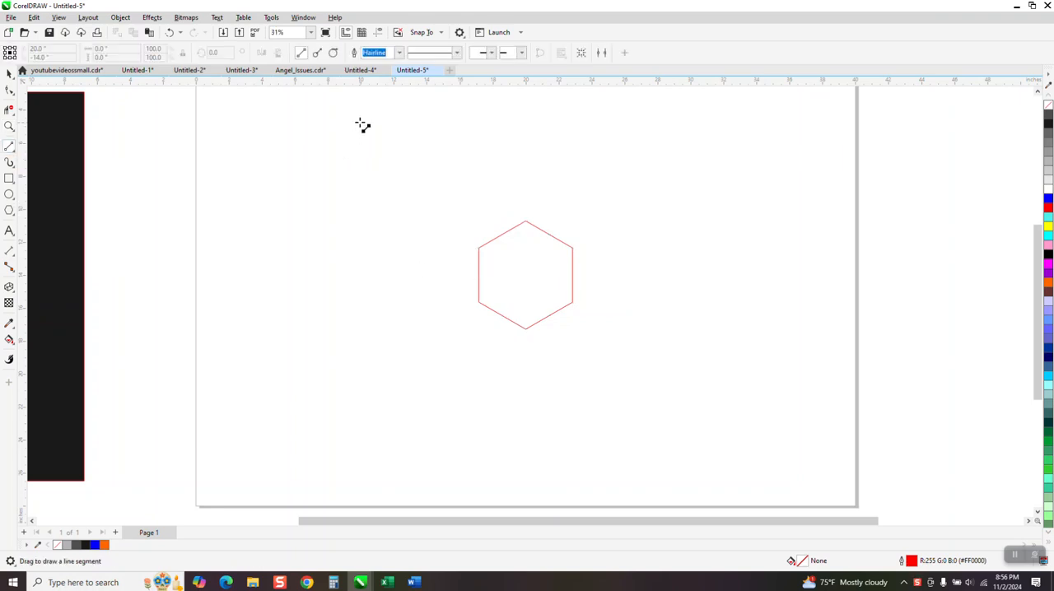
left_click_drag(367, 105, 383, 449)
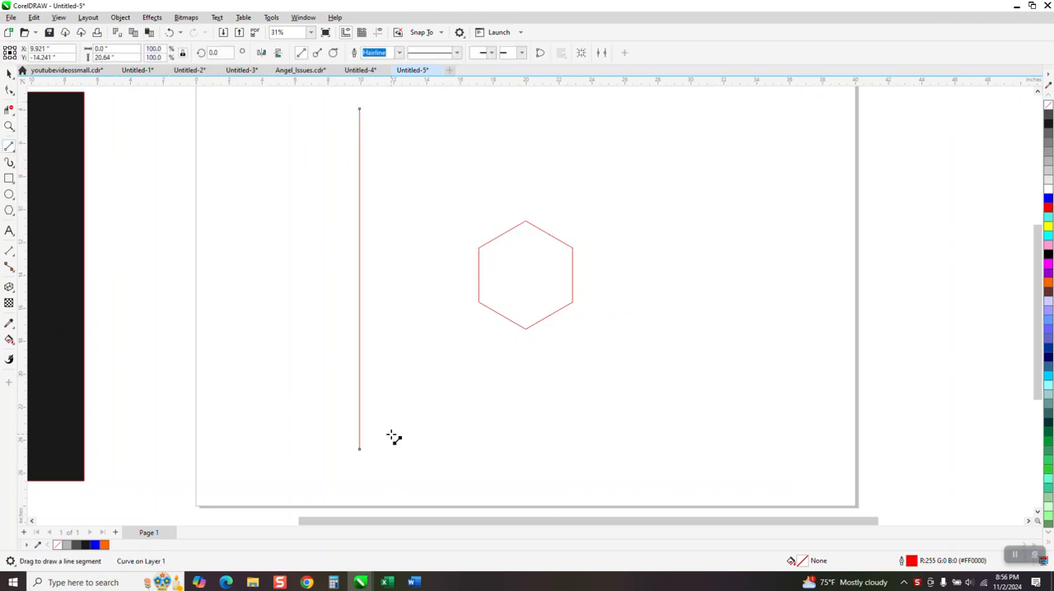
key("c")
- Scale the hexagon down to 62.5% of its size
scroll(388, 404, "down", 2)
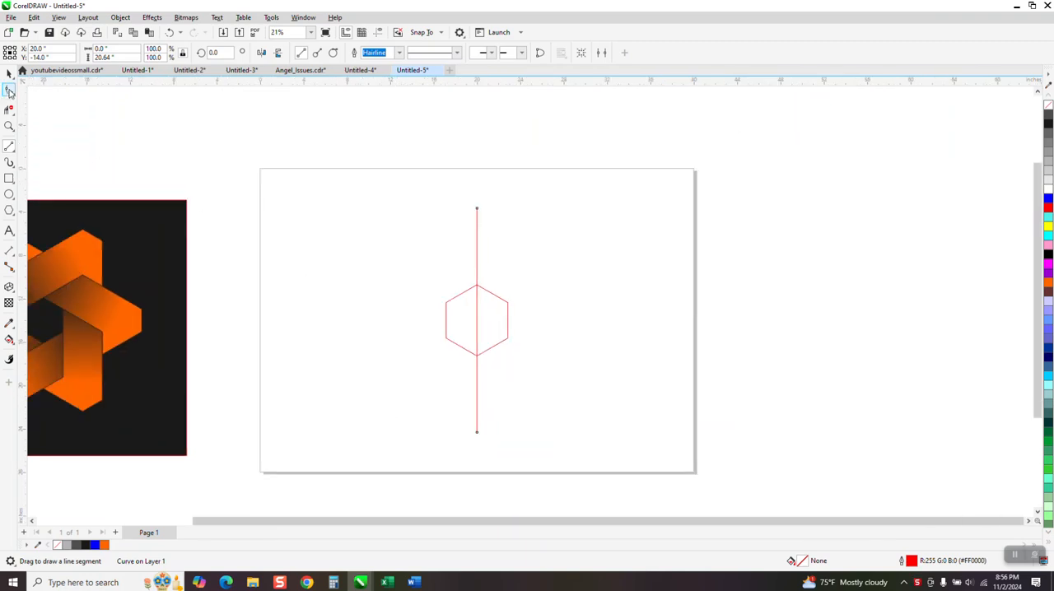
left_click(10, 74)
left_click(500, 298)
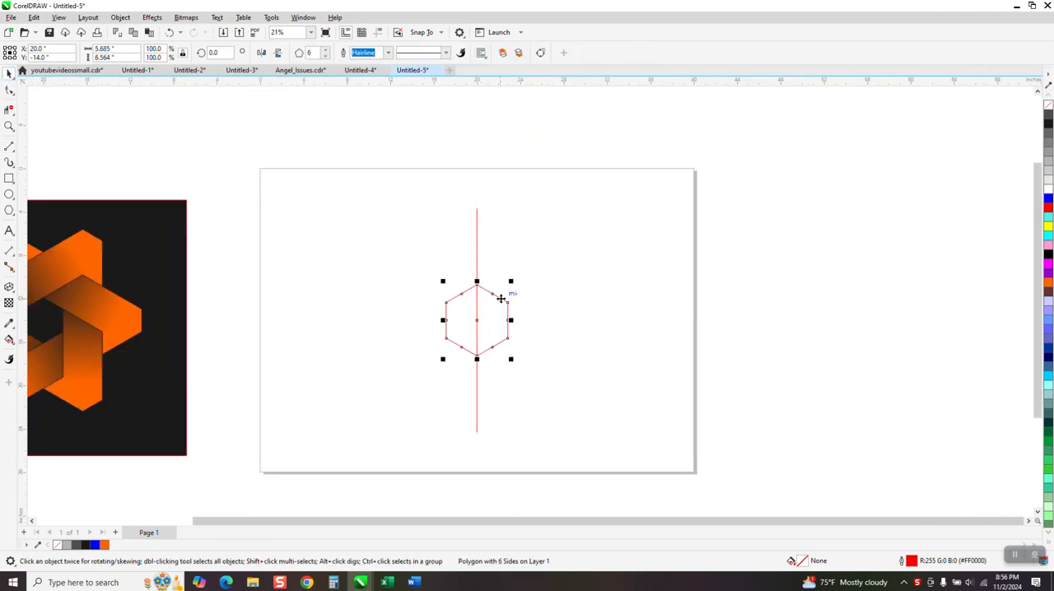
left_click_drag(510, 280, 507, 293)
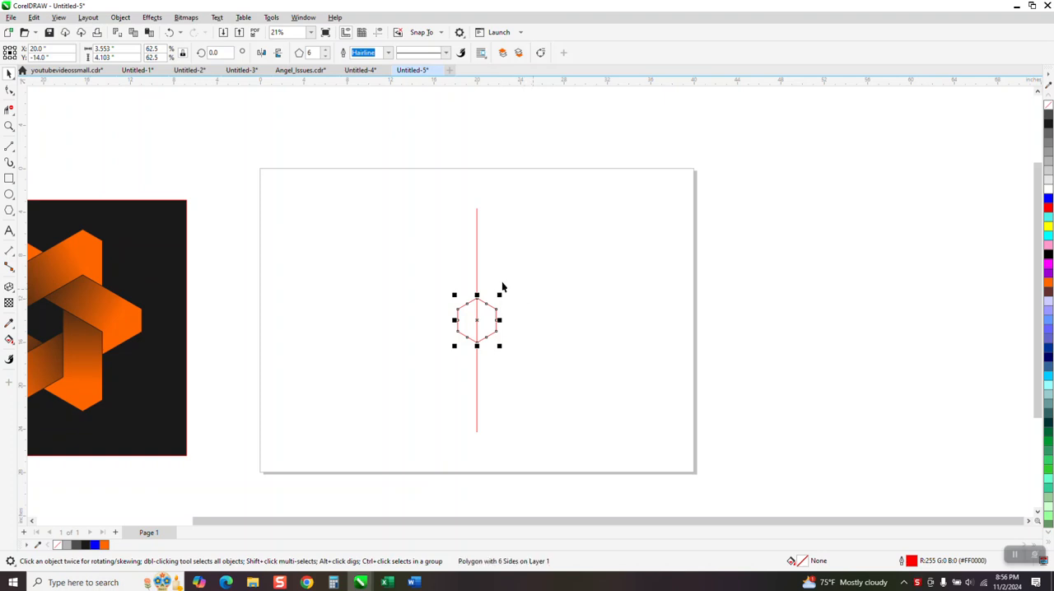
- Extend the vertical line upward and create copies rotated 60° and 120° around the center
left_click(477, 272)
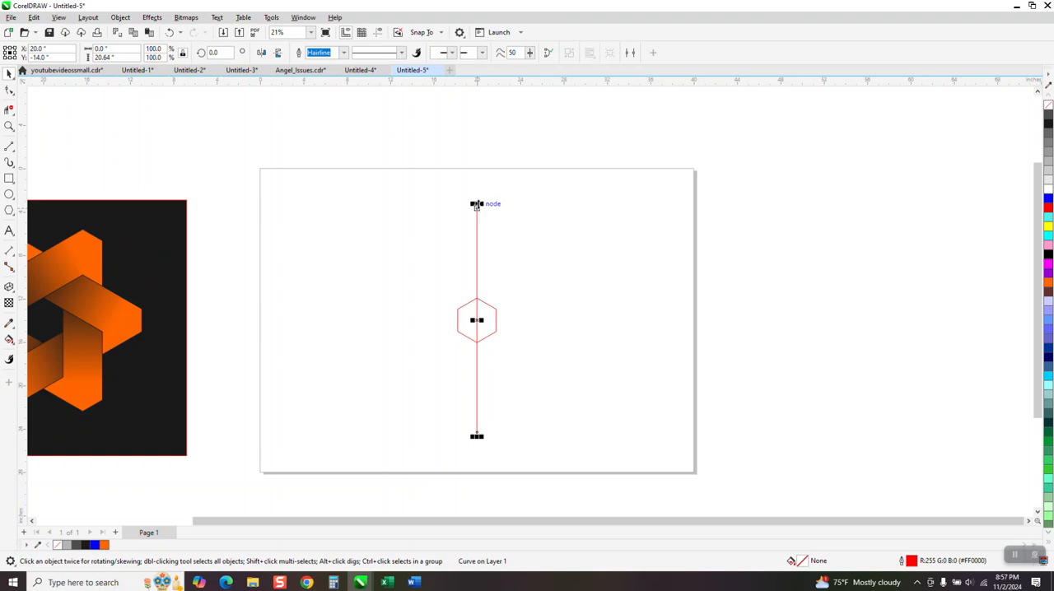
left_click_drag(476, 206, 480, 187)
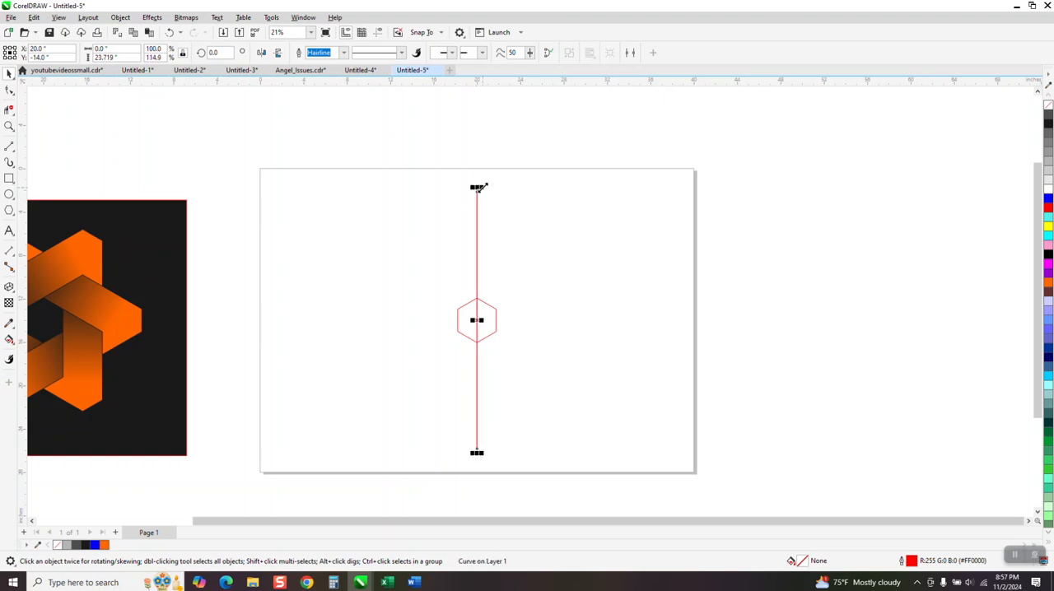
left_click(215, 52)
left_click(168, 37)
left_click(169, 36)
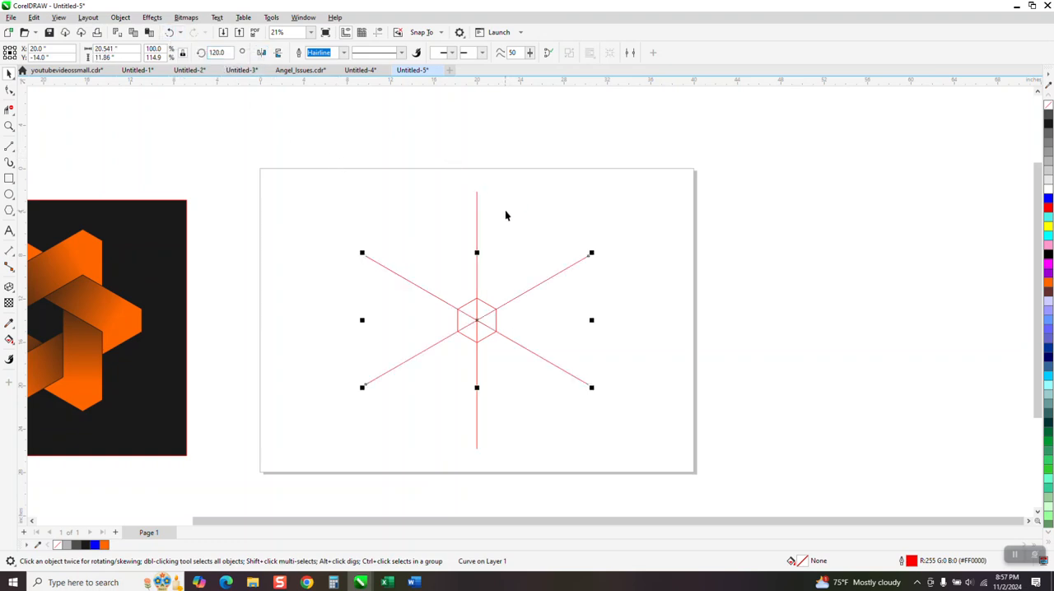
- Duplicate the vertical line several times to its left at even spacing
left_click(9, 126)
mouse_move(314, 189)
left_mouse_down()
mouse_move(485, 372)
mouse_move(625, 458)
left_mouse_up()
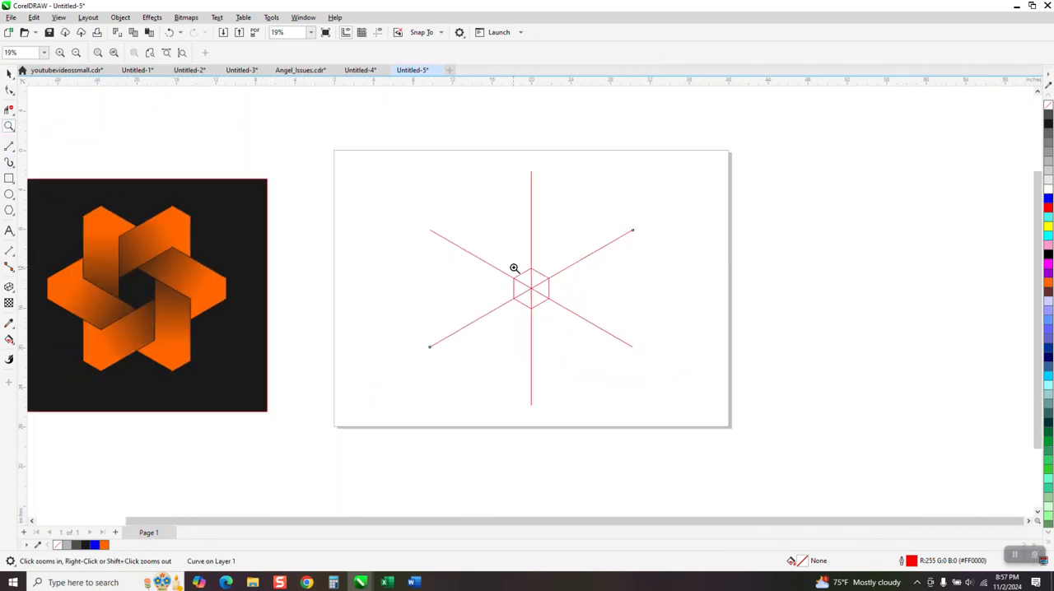
right_click(517, 276)
left_click(9, 73)
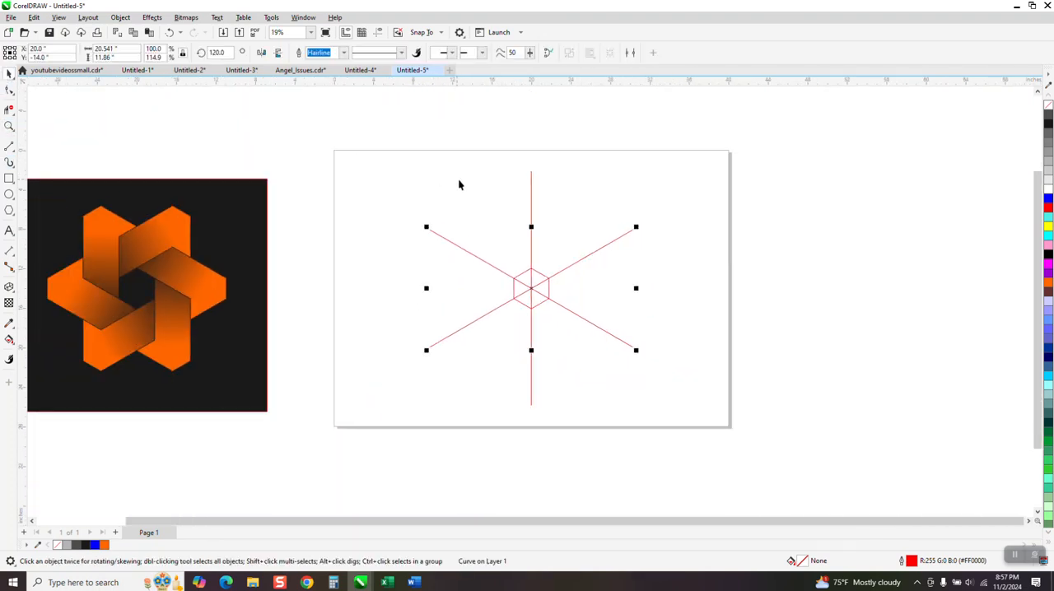
left_click(530, 203)
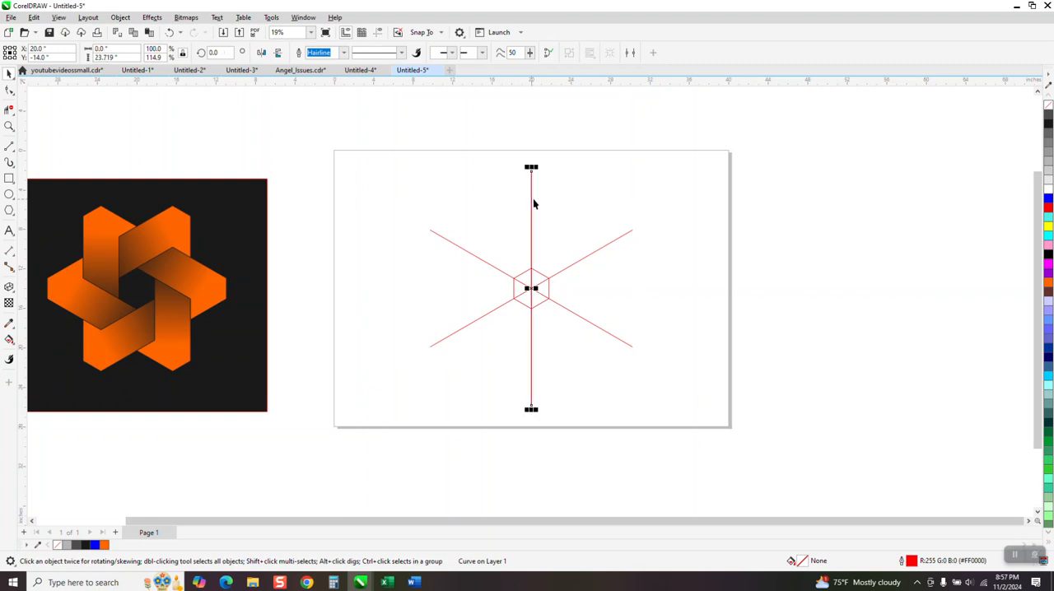
left_click_drag(532, 289, 513, 289)
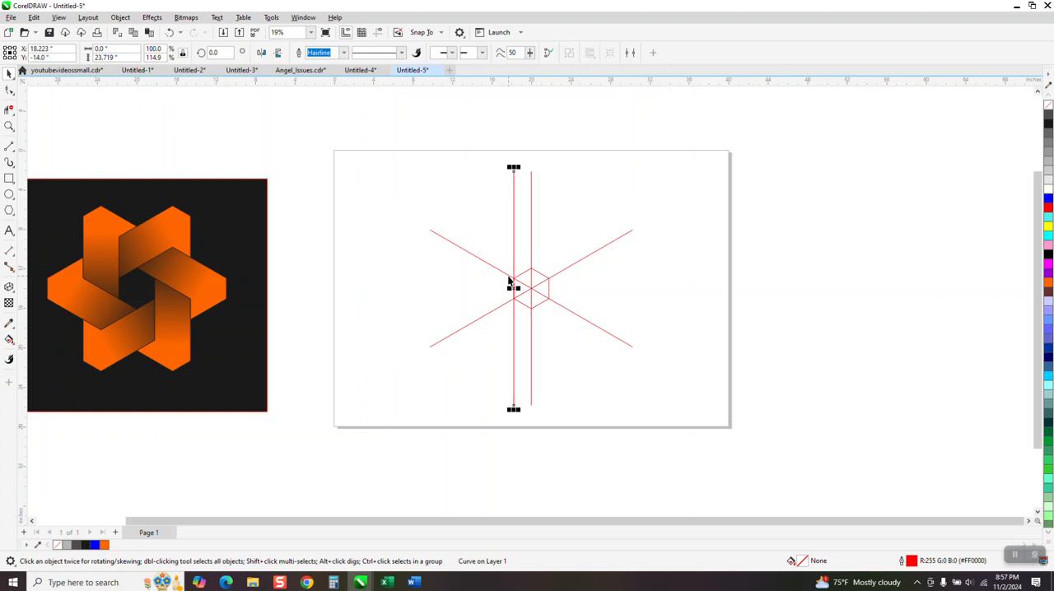
key("ctrl+r")
key("ctrl+r")
key("ctrl+r")
key("ctrl+r")
key("ctrl+r")
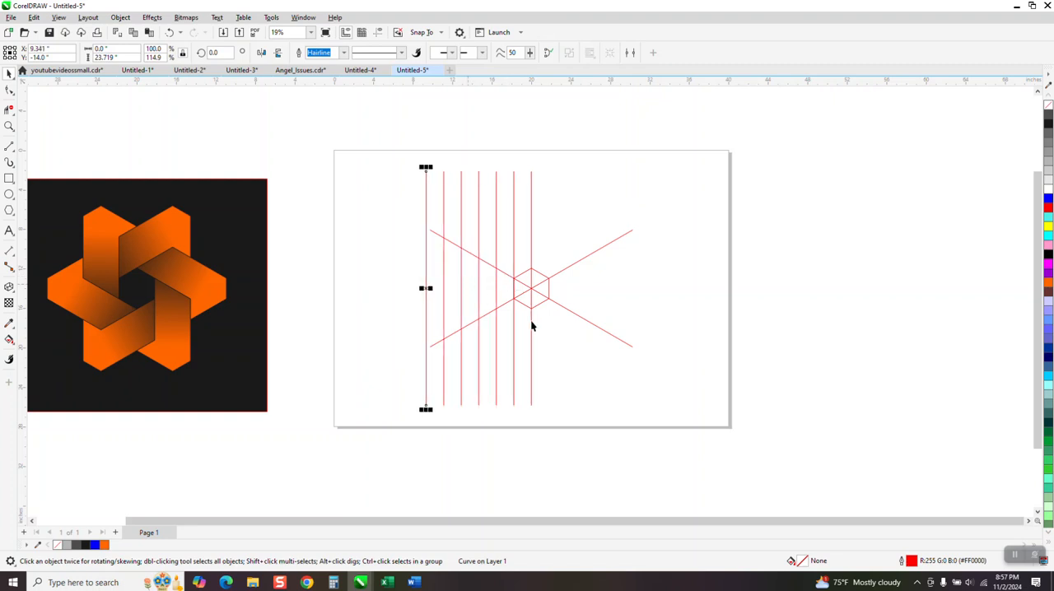
- Duplicate the 60° diagonal line several times upward at even spacing
left_click(572, 314)
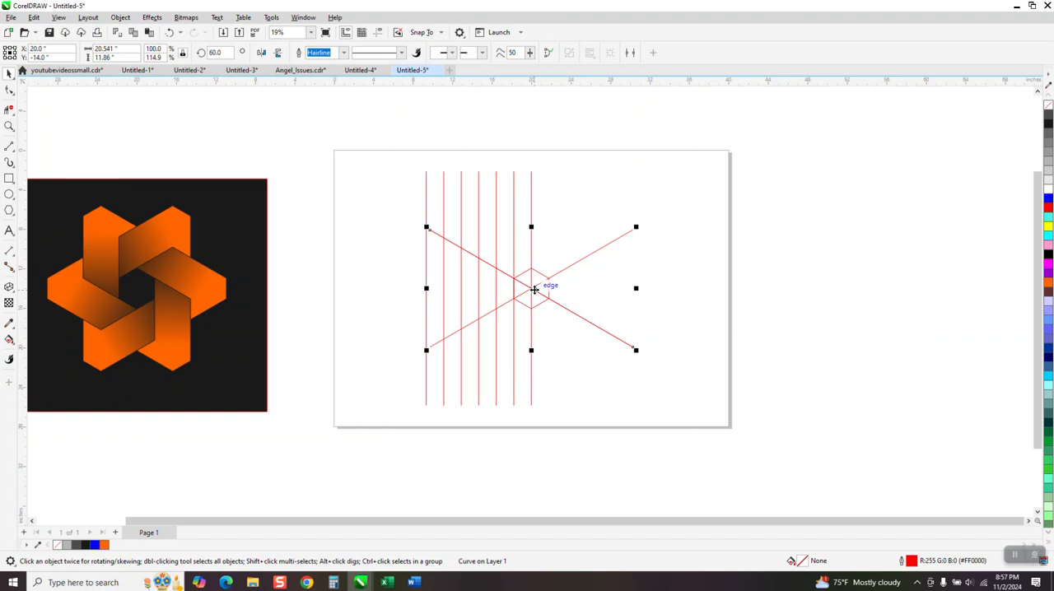
left_click_drag(532, 290, 533, 266)
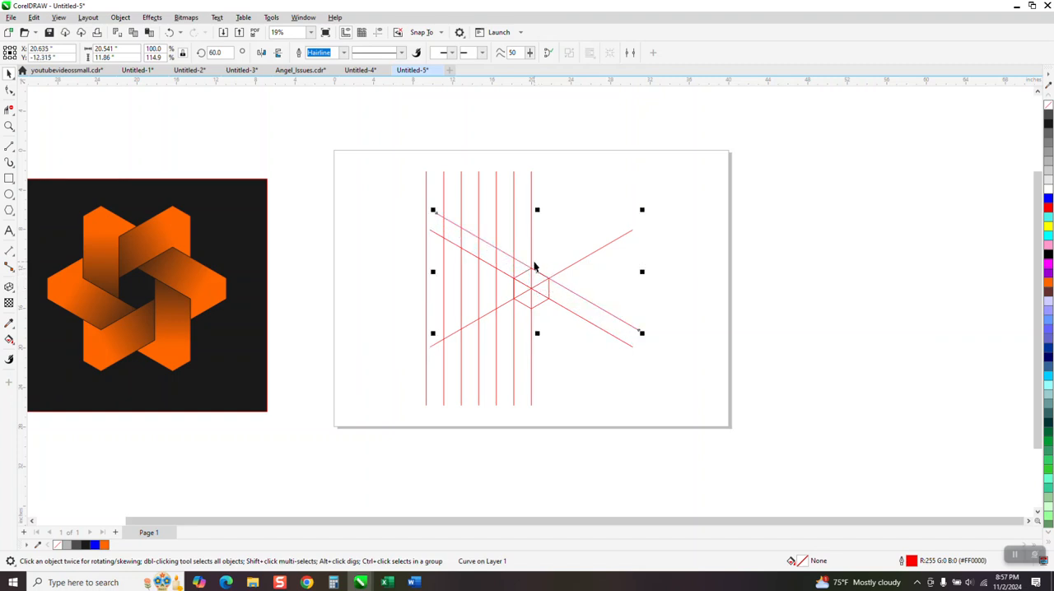
key("ctrl+r")
key("ctrl+r")
key("ctrl+r")
key("ctrl+r")
key("ctrl+r")
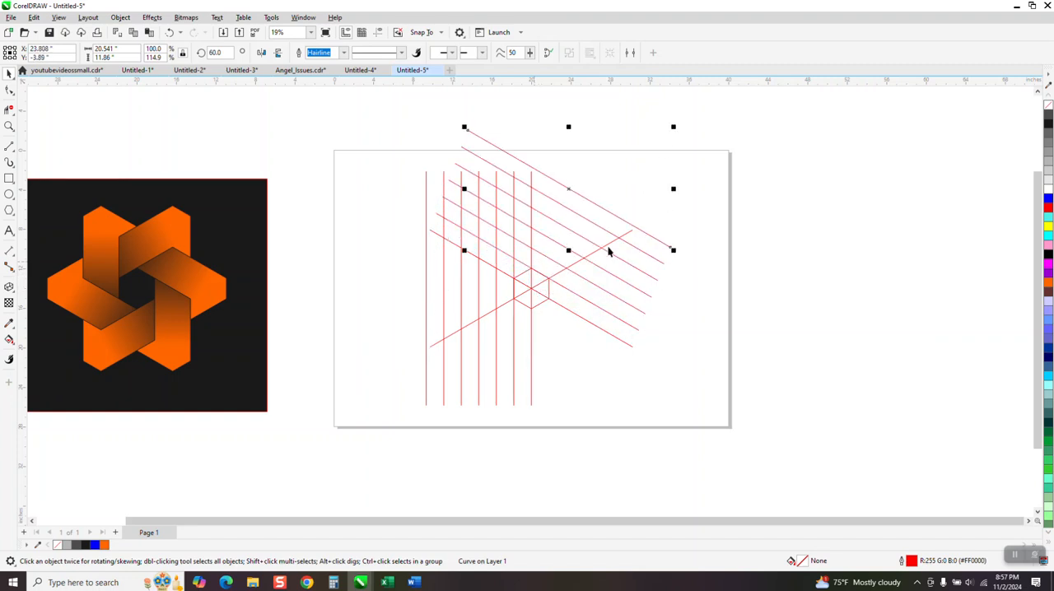
- Duplicate the 120° diagonal line several times upward to the left at even spacing
left_click(666, 210)
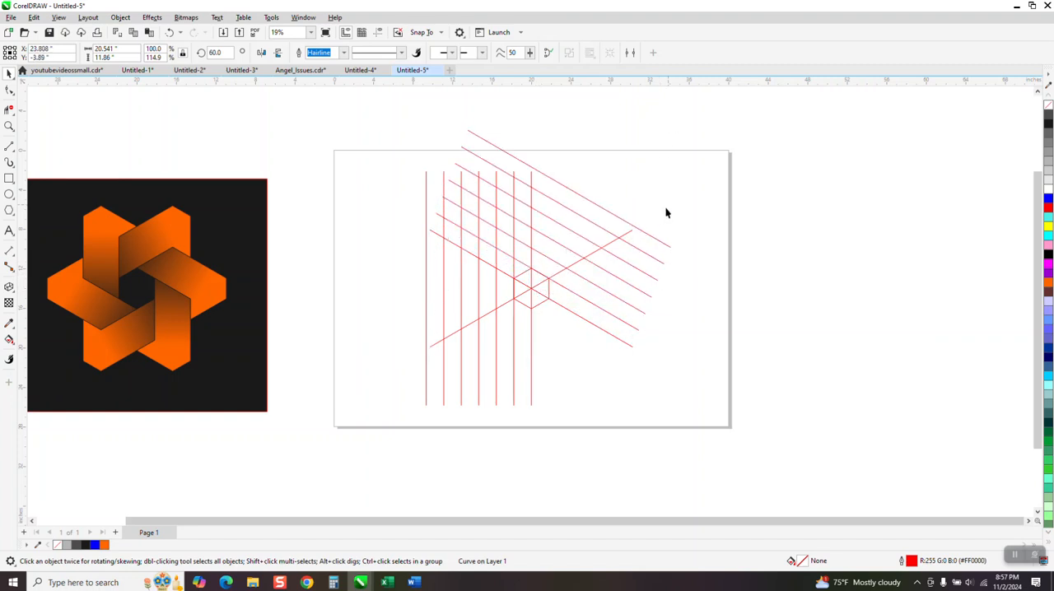
left_click(612, 245)
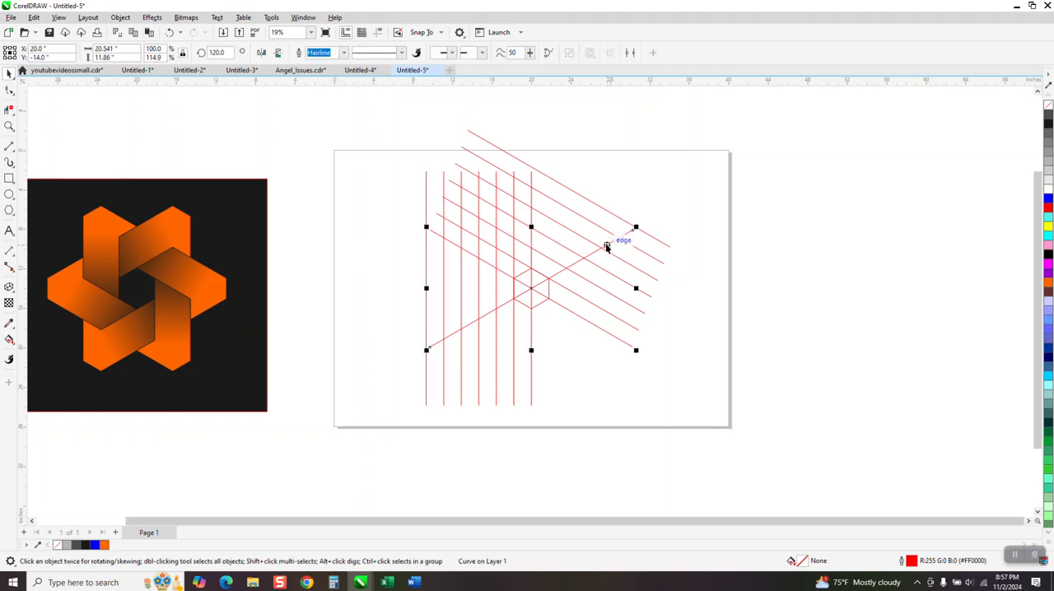
left_click_drag(533, 287, 525, 273)
key("ctrl+d")
key("ctrl+d")
key("ctrl+d")
key("ctrl+d")
key("ctrl+d")
key("ctrl+d")
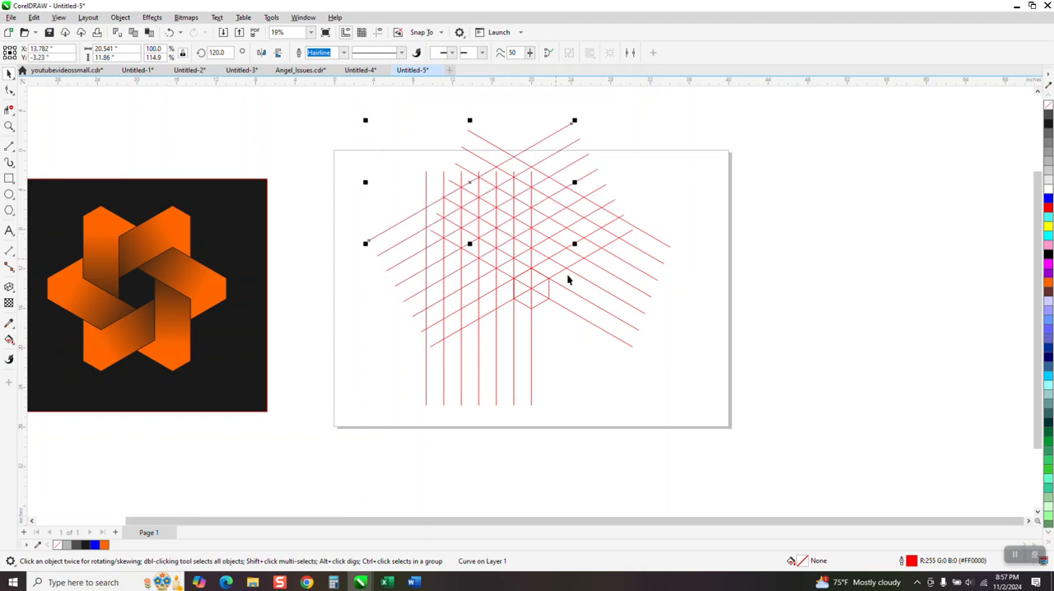
- Duplicate the 60° diagonal line several times downward at even spacing to complete the grid
left_click(525, 286)
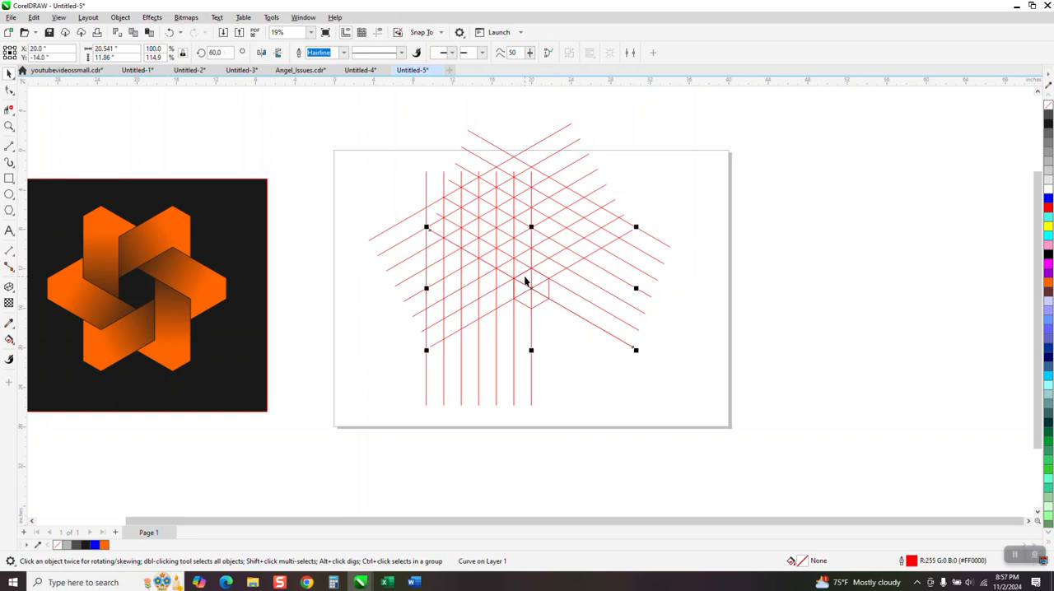
left_click_drag(528, 285, 522, 304)
right_click(521, 303)
key("ctrl+r")
key("ctrl+r")
key("ctrl+r")
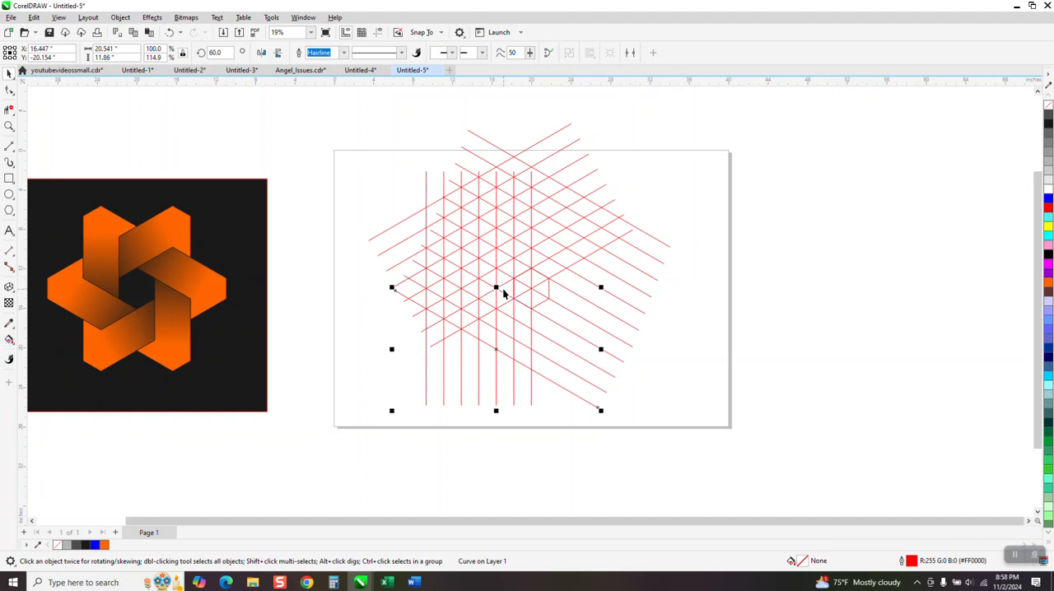
- Fill the triangular grid cell left of the hexagon with orange using Smart Fill
scroll(504, 290, "down", 4)
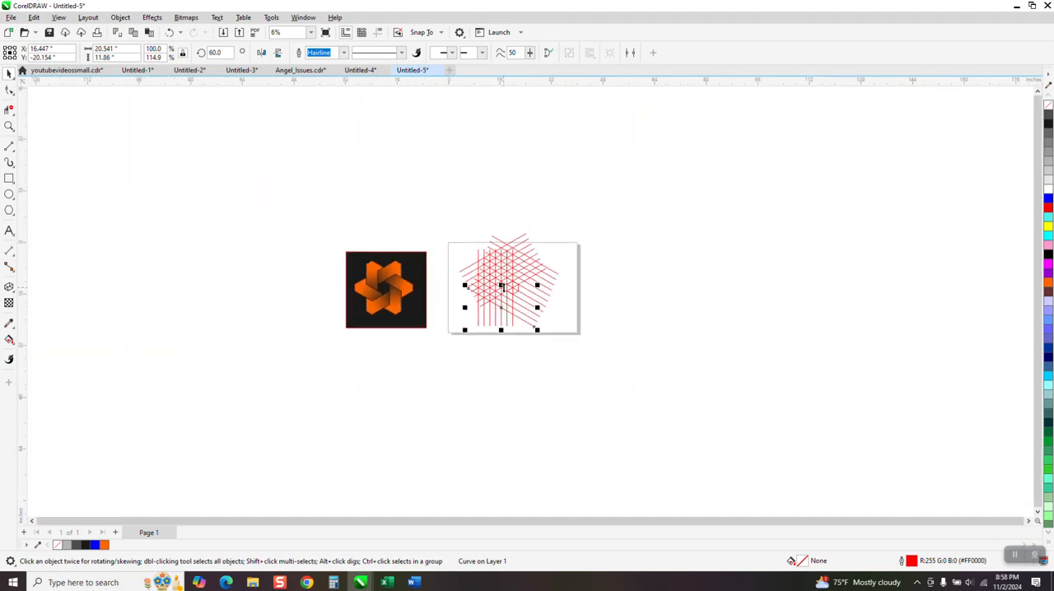
scroll(502, 288, "up", 2)
left_click(9, 128)
left_click_drag(423, 227, 619, 346)
scroll(576, 294, "down", 1)
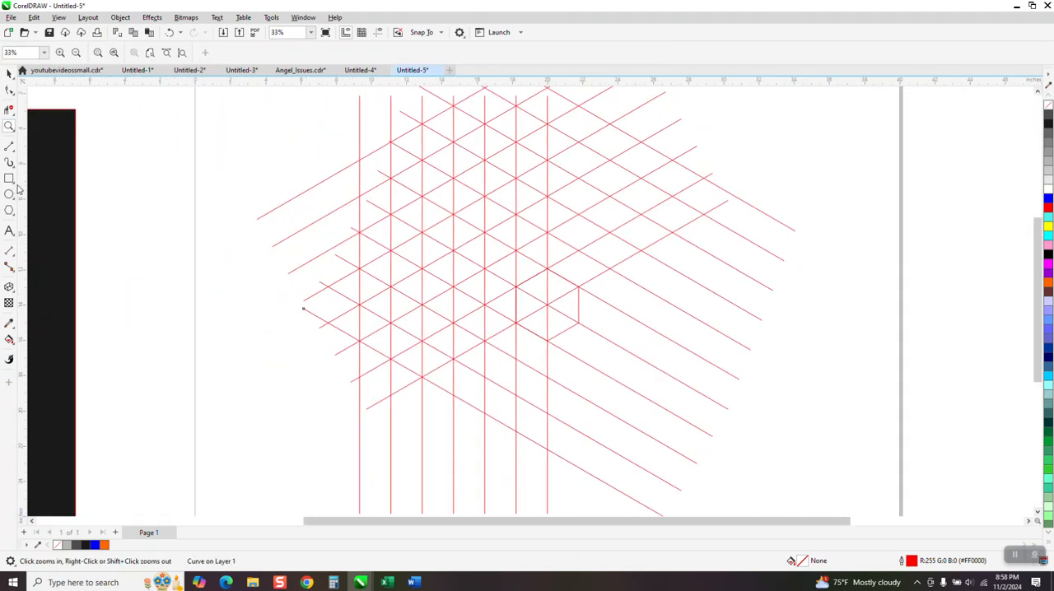
left_click(10, 109)
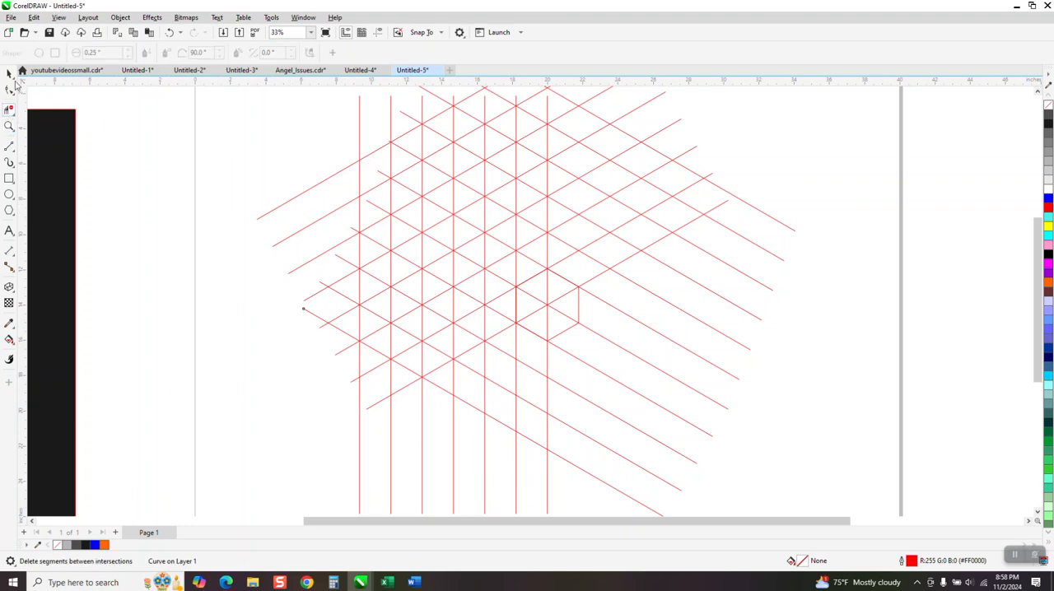
left_click(10, 340)
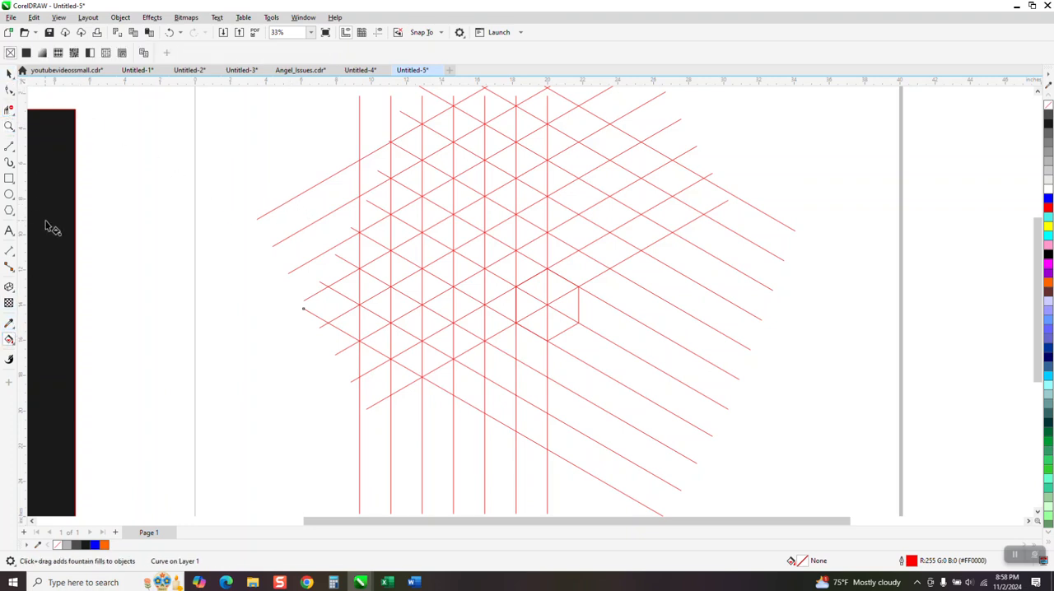
left_click(14, 346)
left_click(41, 352)
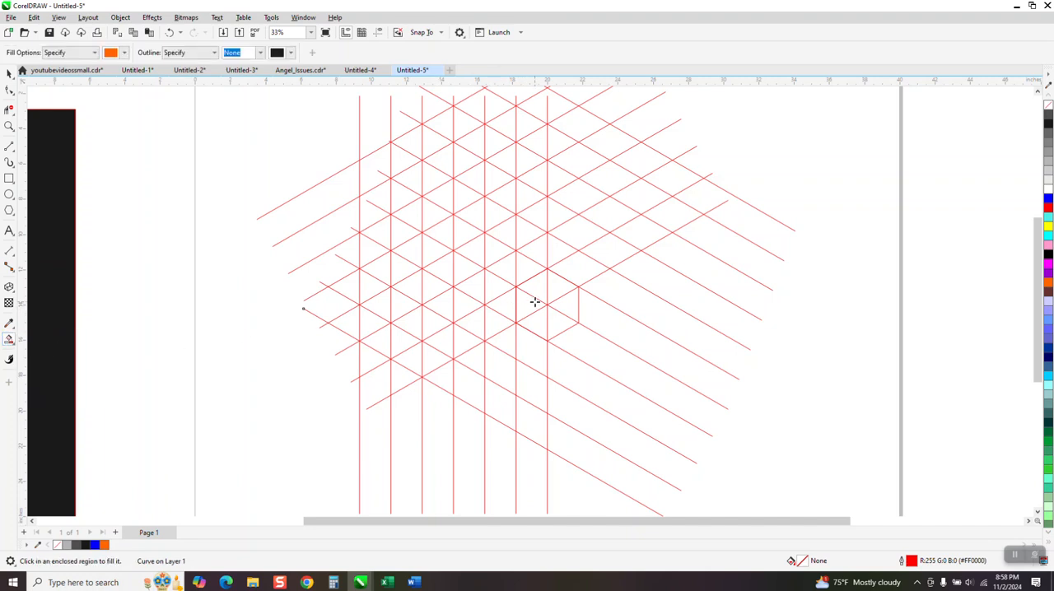
left_click(508, 299)
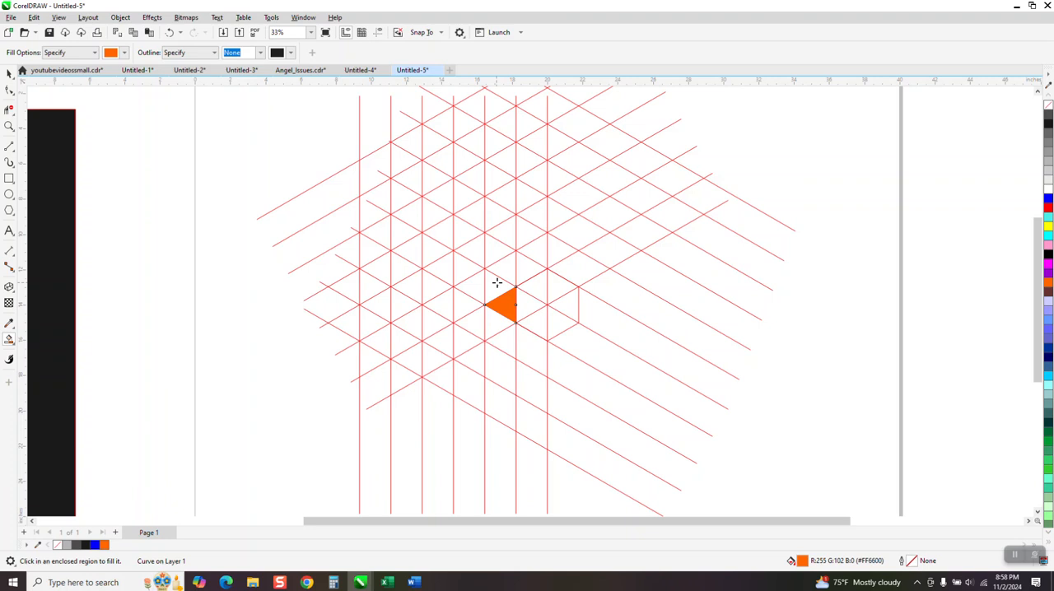
- Smart Fill the column of cells above the orange triangle and the cells at its top right with orange
left_click(497, 284)
left_click(505, 268)
left_click(494, 249)
left_click(500, 225)
left_click(498, 206)
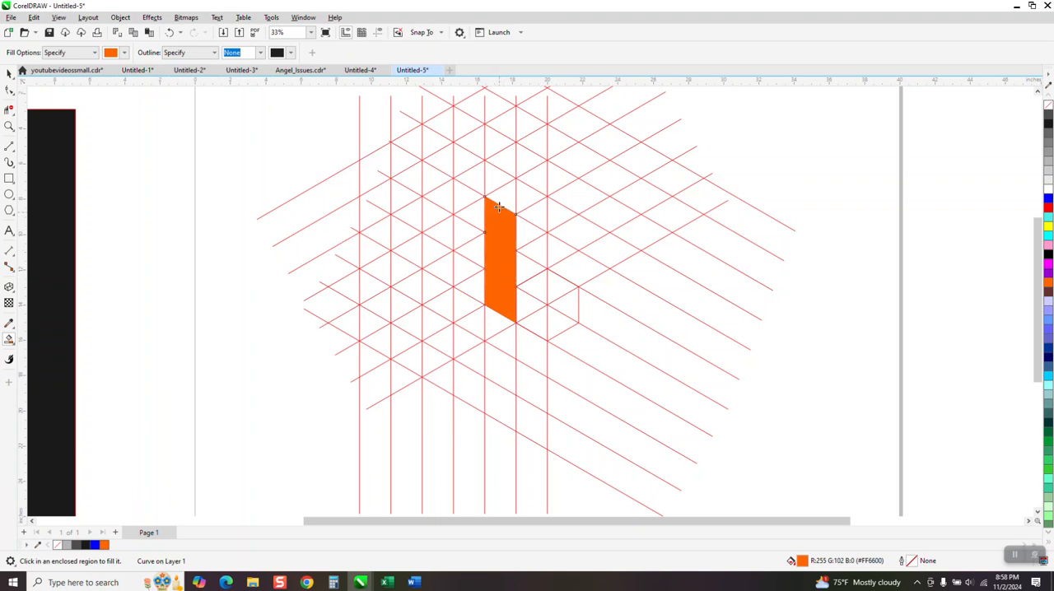
left_click(506, 197)
left_click(525, 195)
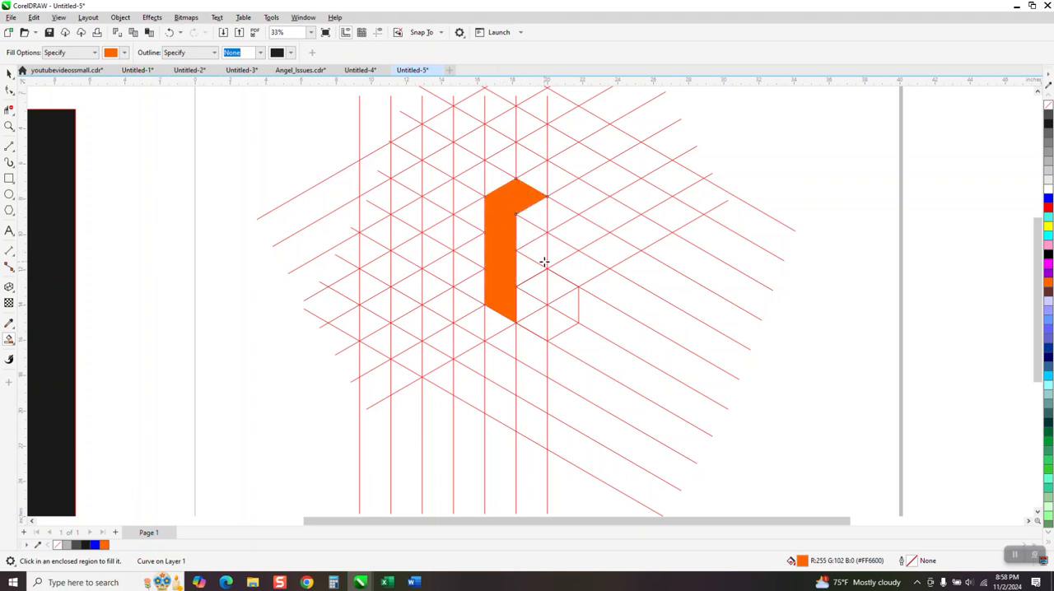
- Smart Fill the neighbouring column of cells to the left with orange to widen the arm shape
left_click(475, 288)
left_click(476, 262)
left_click(472, 239)
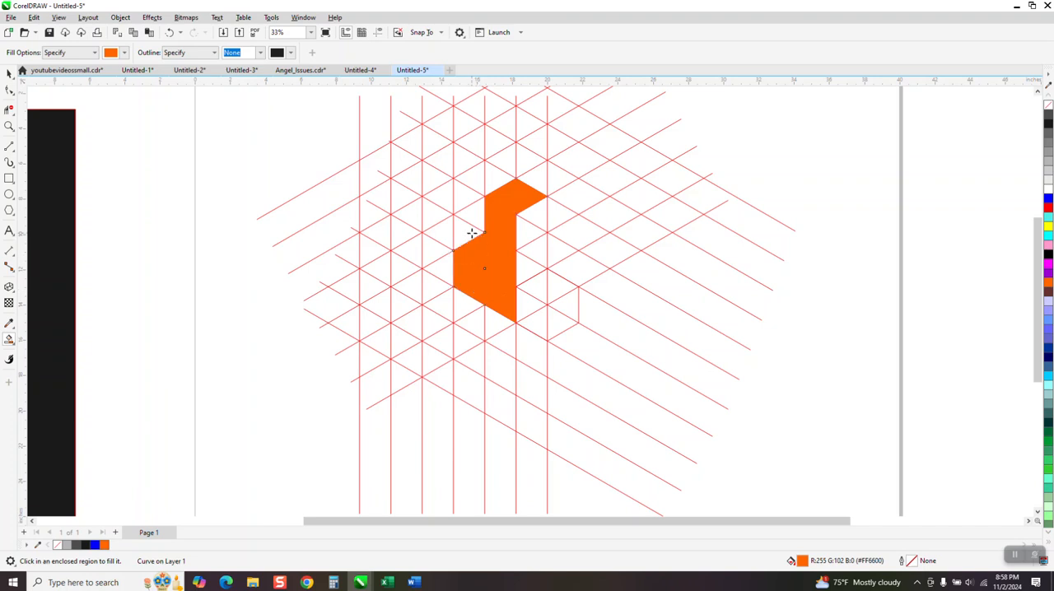
left_click(474, 217)
left_click(473, 214)
left_click(466, 195)
left_click(472, 176)
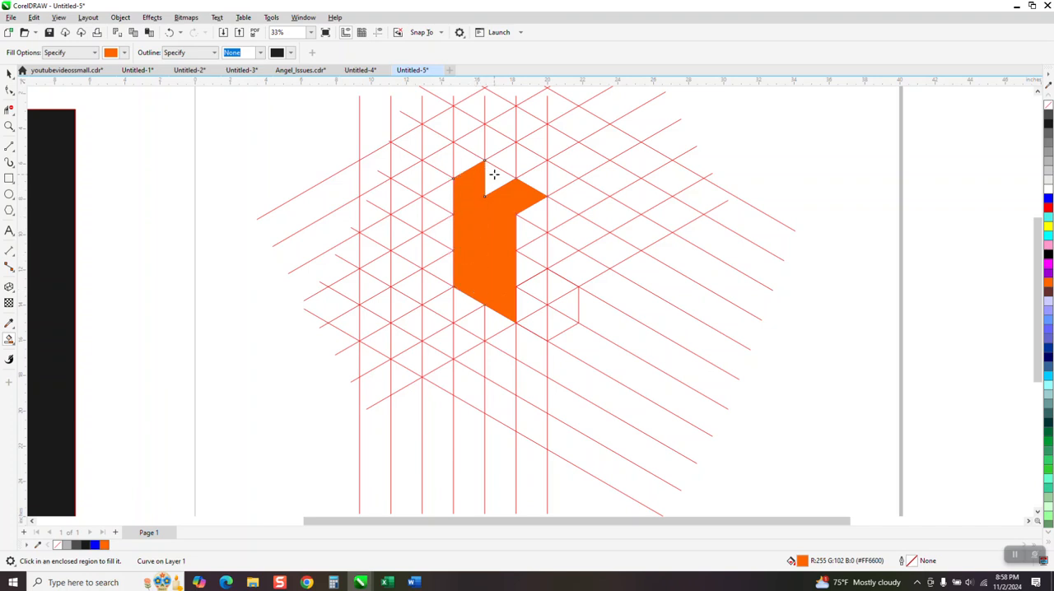
left_click(494, 175)
- Select the filled pieces together with the hexagon outline and move them to the right of the grid
left_click(9, 73)
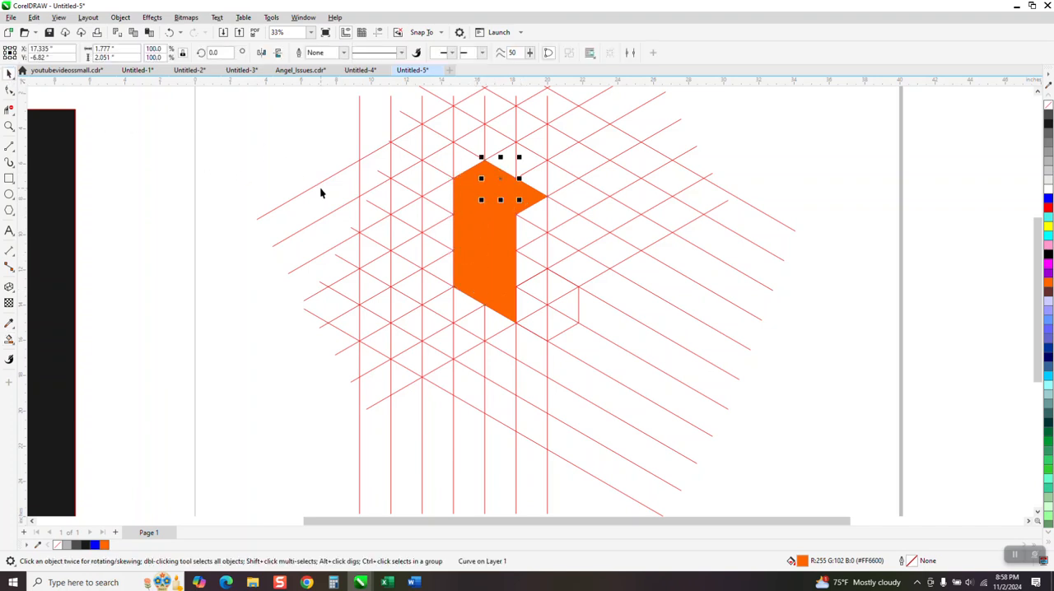
left_click(351, 157)
left_click_drag(561, 352, 581, 370)
key("shift+Right")
key("shift+Right")
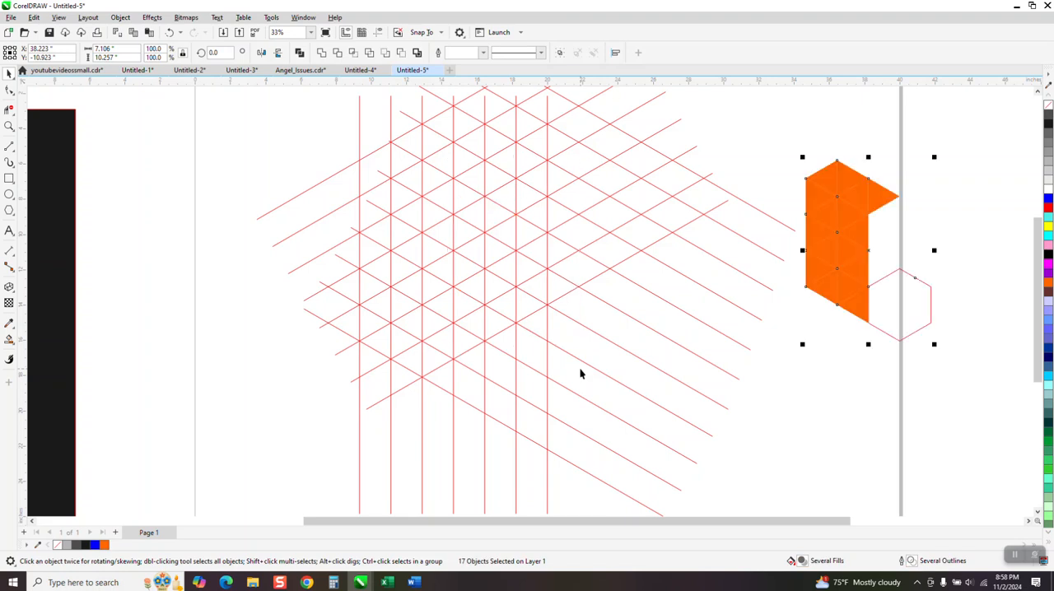
- Move the hexagon outline back into the grid, leaving the orange pieces beside it
scroll(652, 359, "down", 1)
left_click(829, 403)
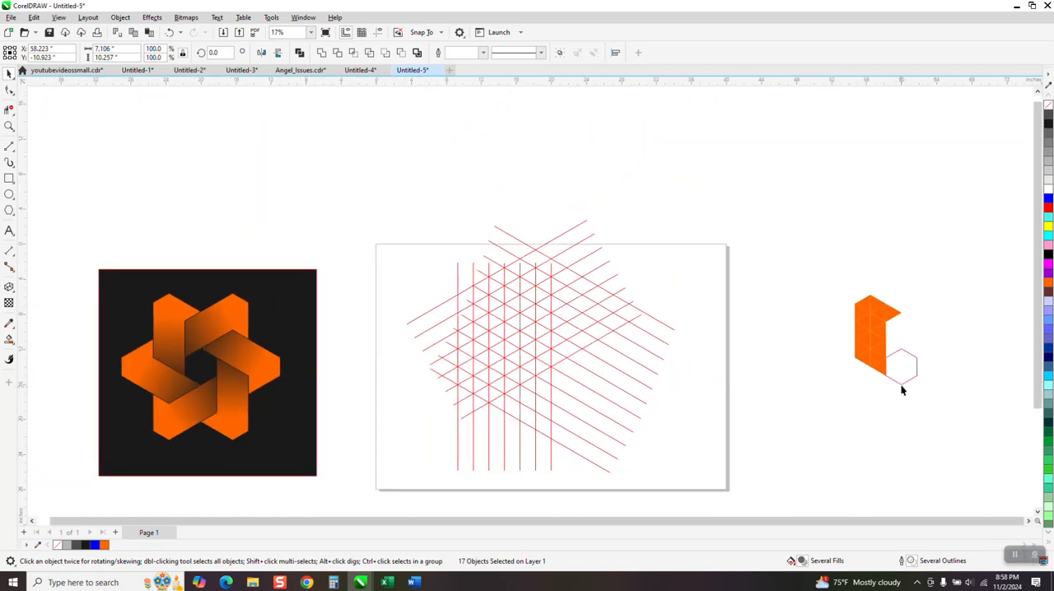
left_click(902, 384)
key("shift+Left")
key("shift+Left")
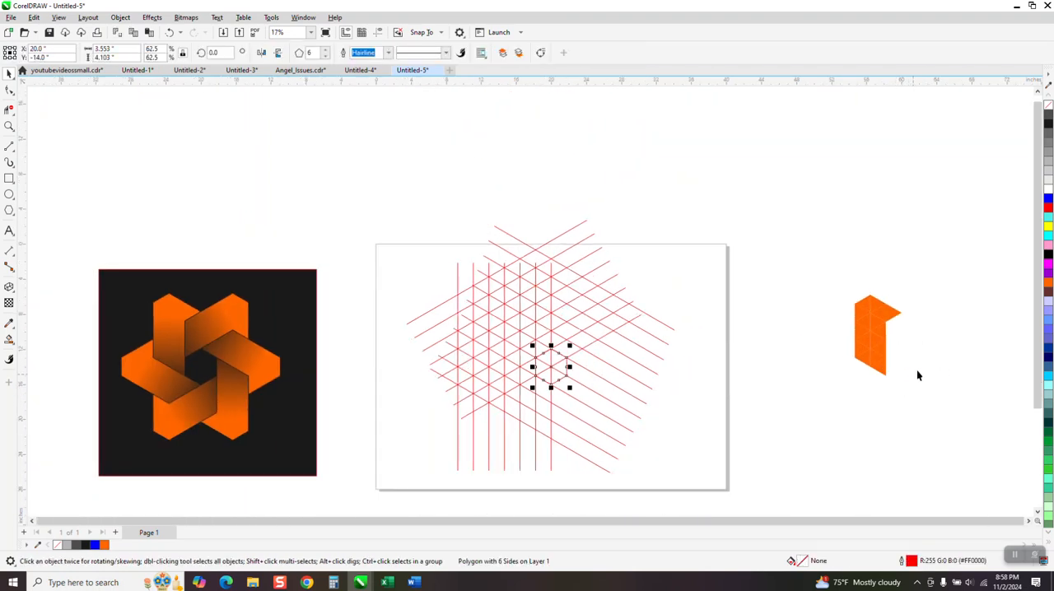
- Select all the orange pieces and weld them into a single shape
left_click_drag(844, 286, 890, 392)
left_click_drag(823, 276, 932, 407)
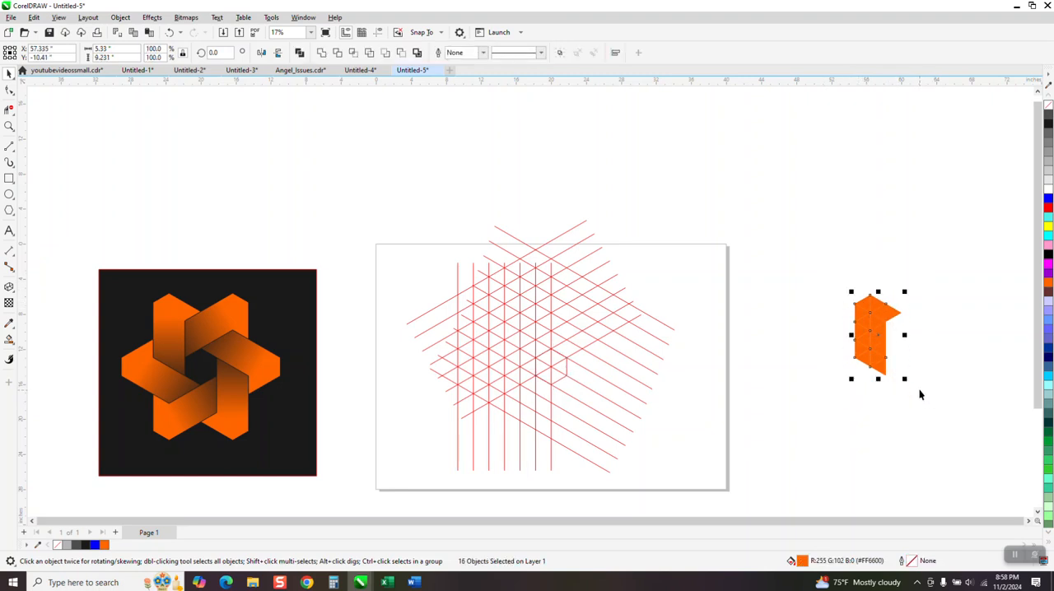
left_click(9, 126)
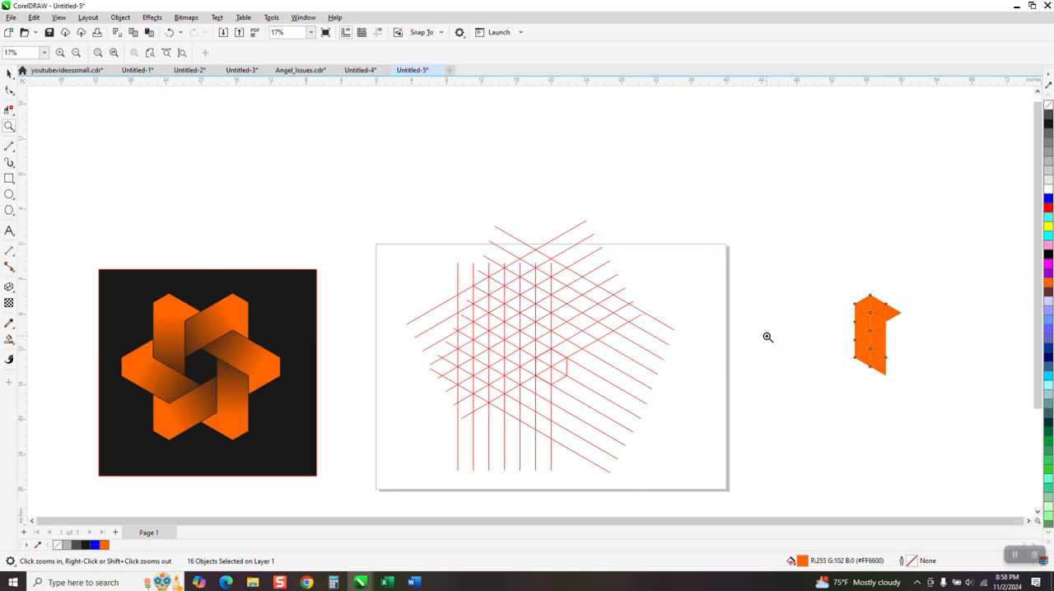
left_click(9, 74)
left_click_drag(824, 271, 955, 418)
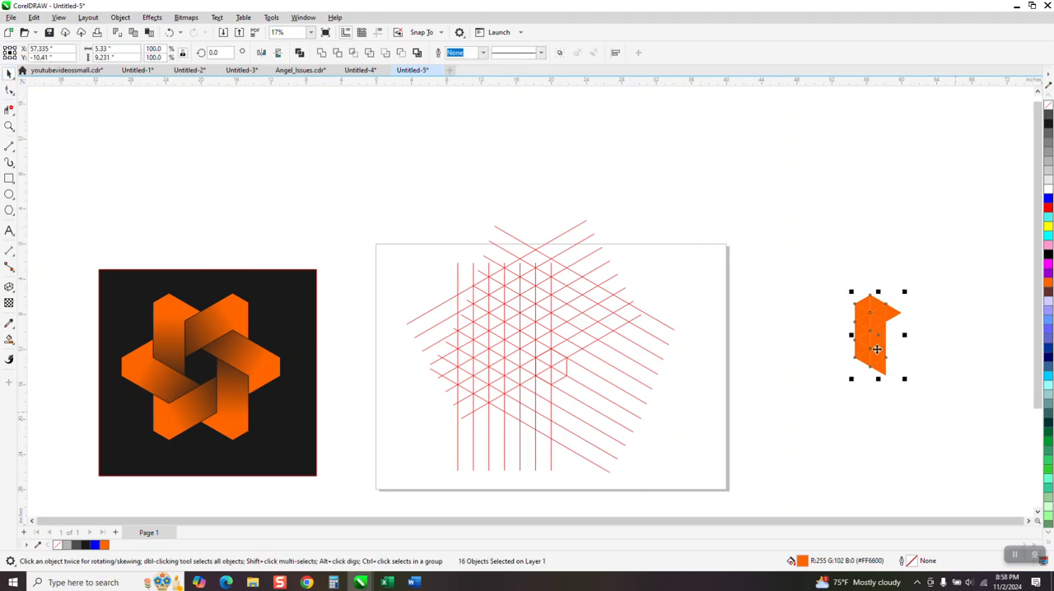
left_click(321, 53)
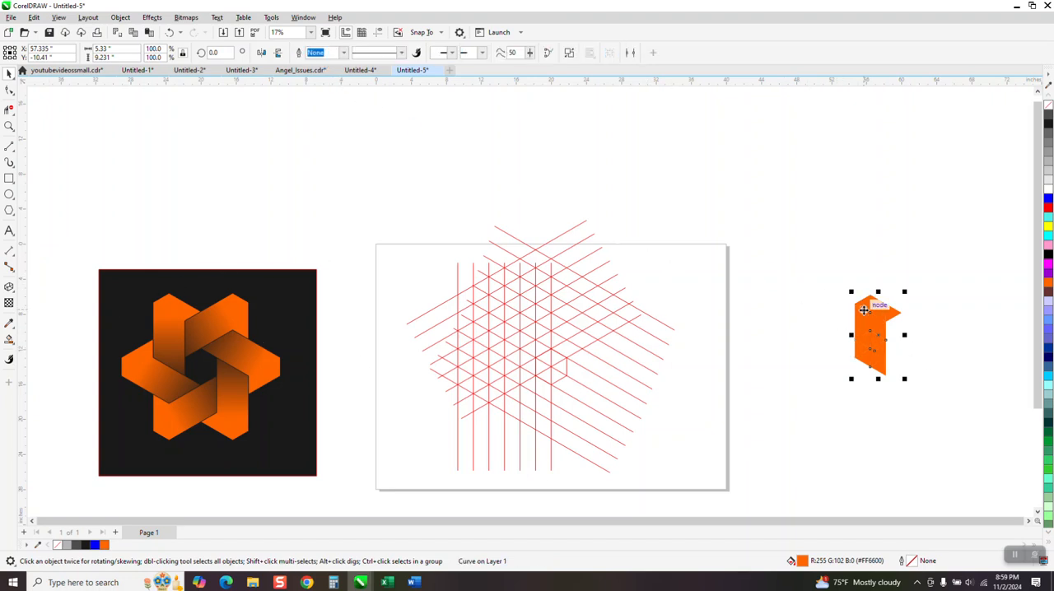
- Apply a vertical fountain fill to the shape, running from orange at the top to dark gray at the bottom
left_click(10, 340)
left_click(11, 342)
left_click(51, 339)
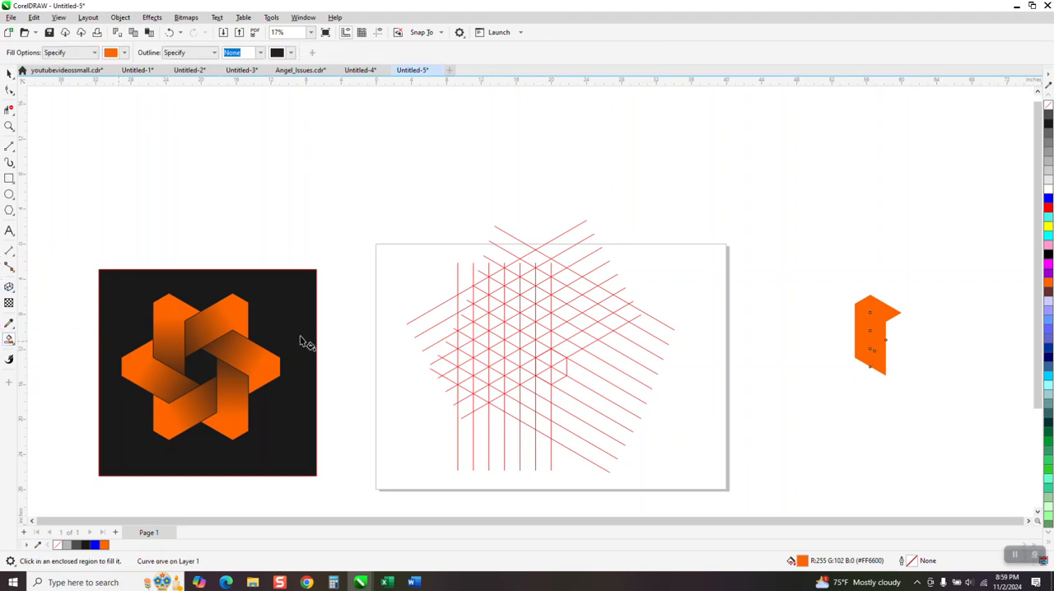
left_click_drag(870, 319, 870, 419)
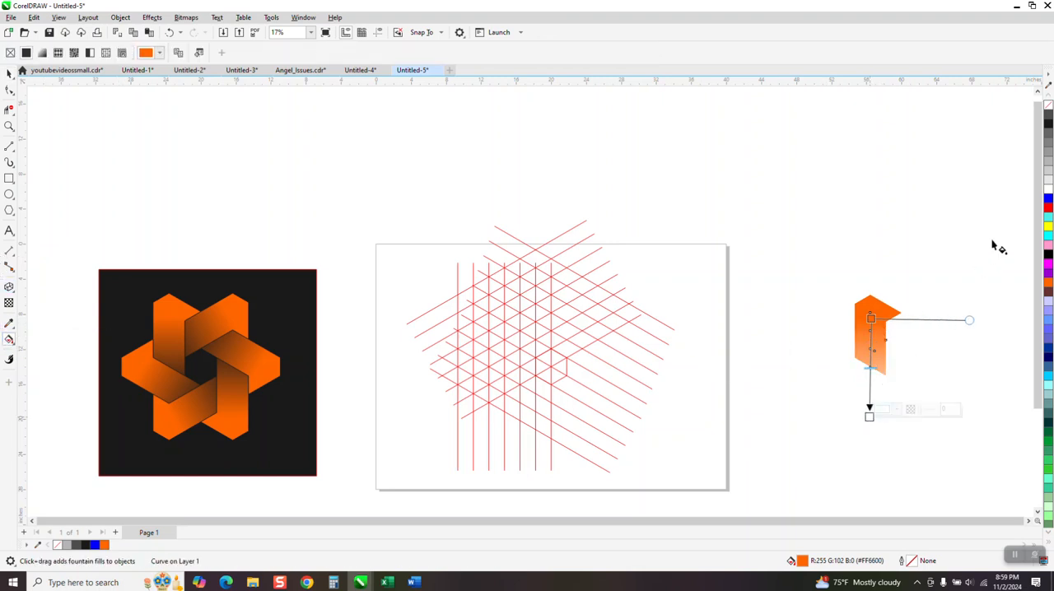
left_click_drag(1048, 122, 868, 382)
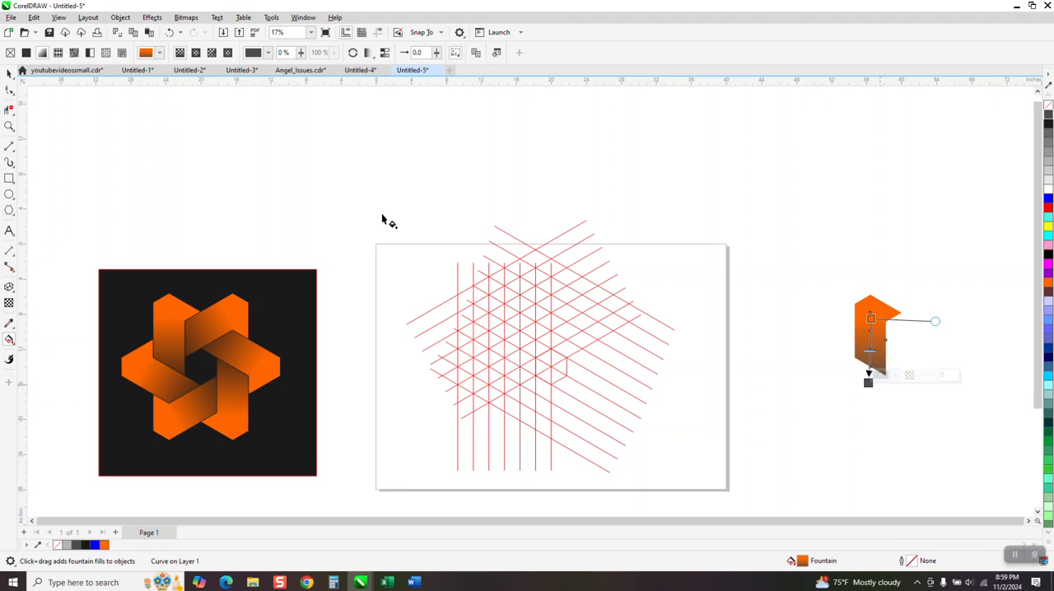
- Select all the grid lines and group them
left_click(9, 74)
scroll(682, 226, "down", 1)
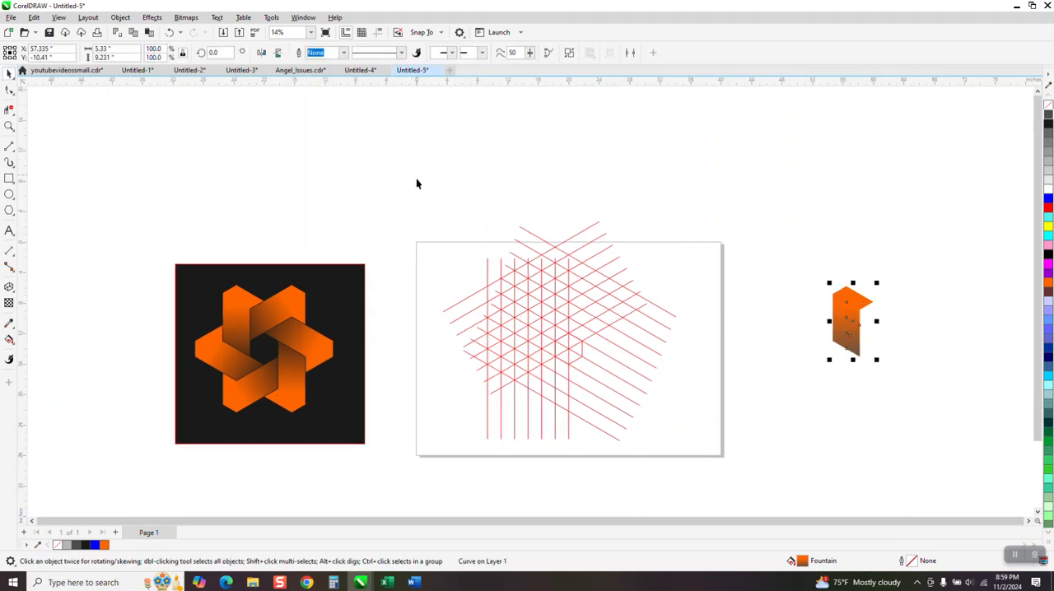
left_click_drag(415, 183, 759, 495)
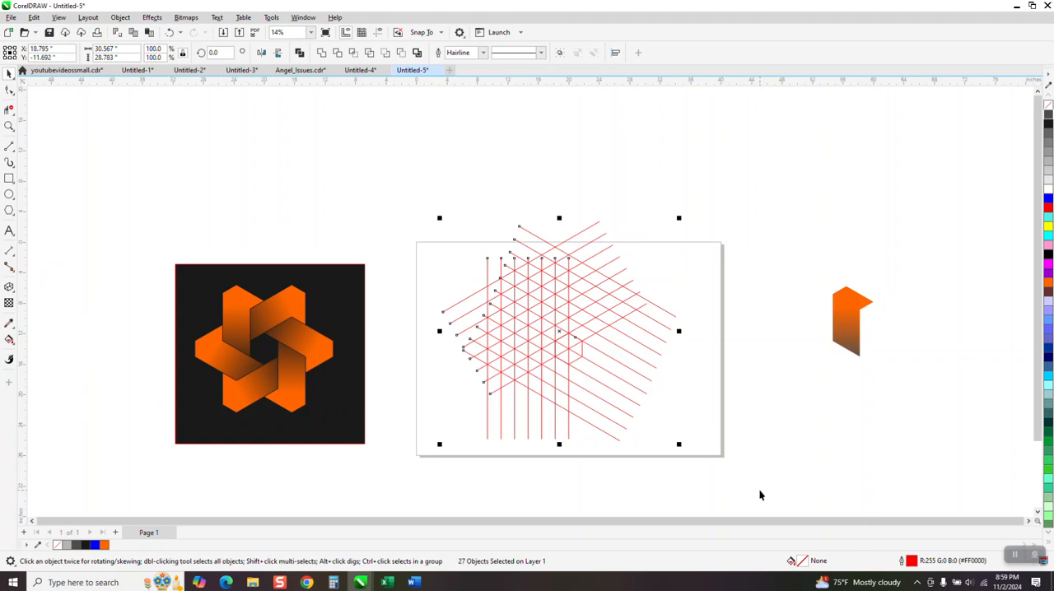
key("ctrl+f")
key("ctrl+g")
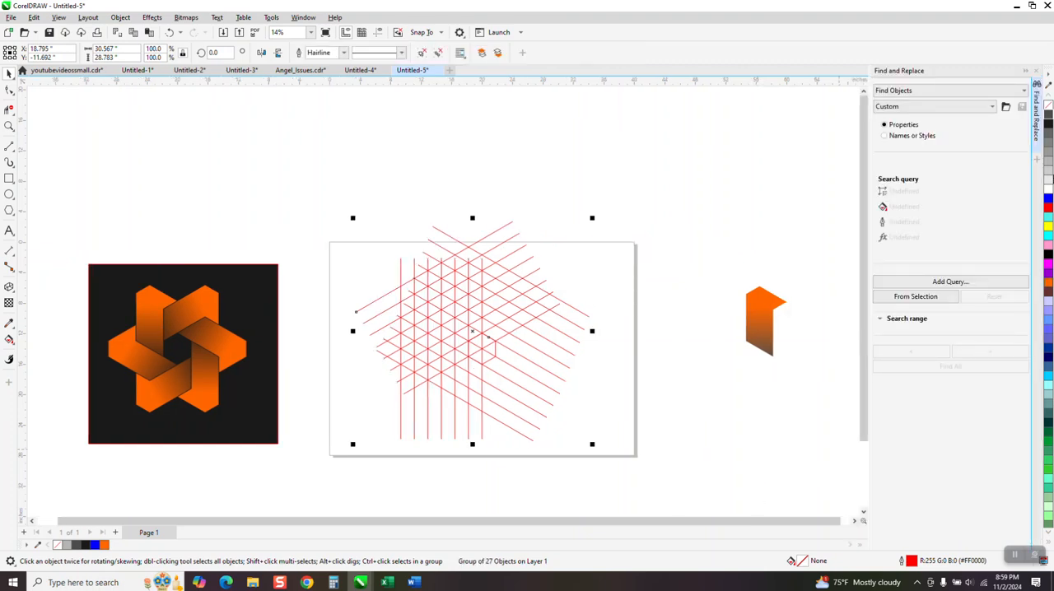
left_click(1035, 70)
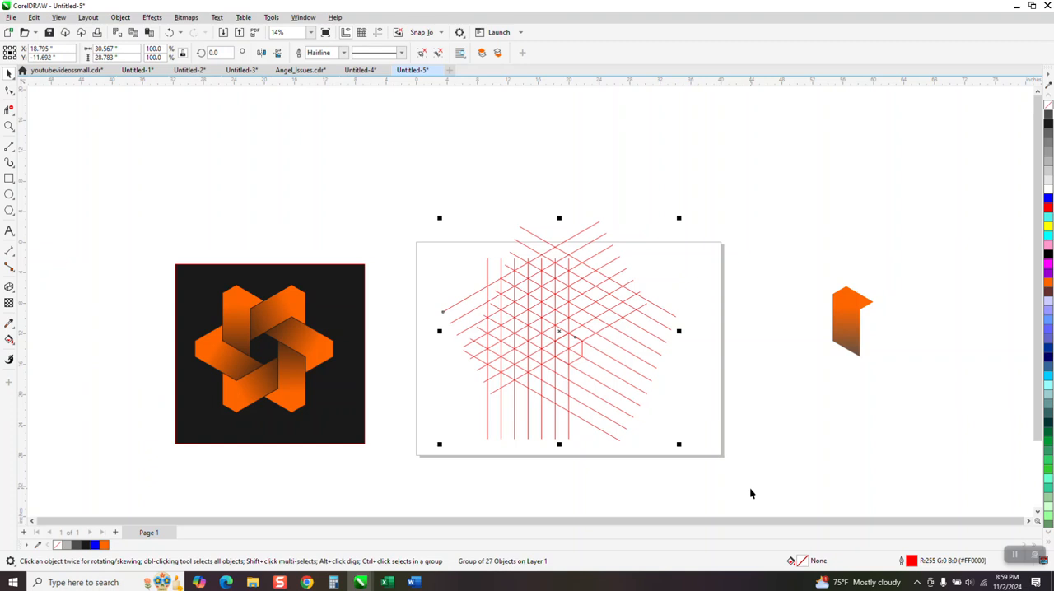
- Move the gradient shape back onto the grid beside the hexagon
left_click(854, 329)
key("shift+Left")
key("shift+Left")
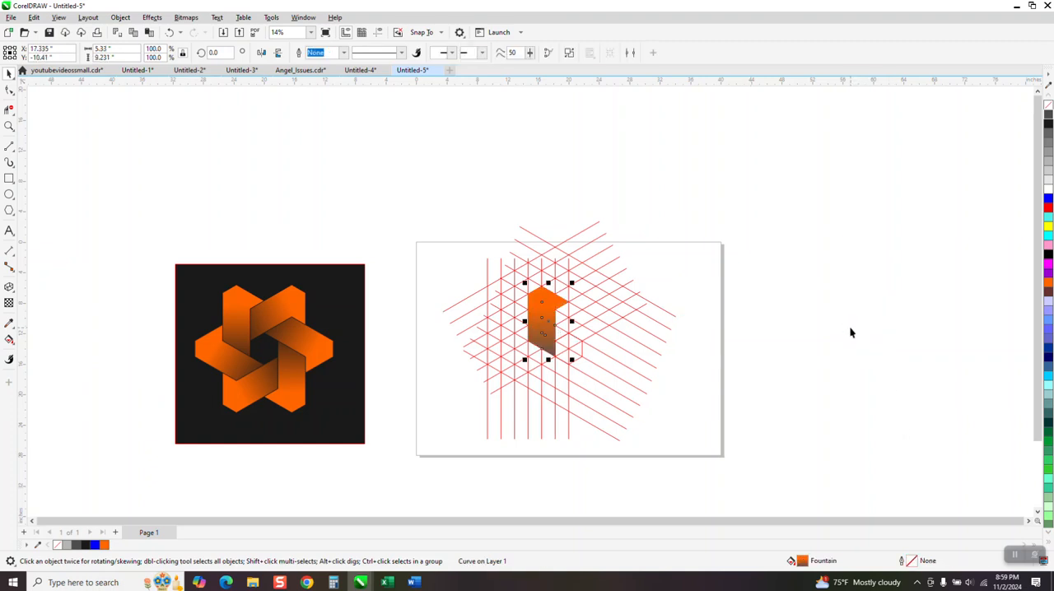
- Set the shape's rotation centre at the hexagon's centre and rotate a copy 60°
left_click(8, 128)
left_click_drag(363, 208, 686, 407)
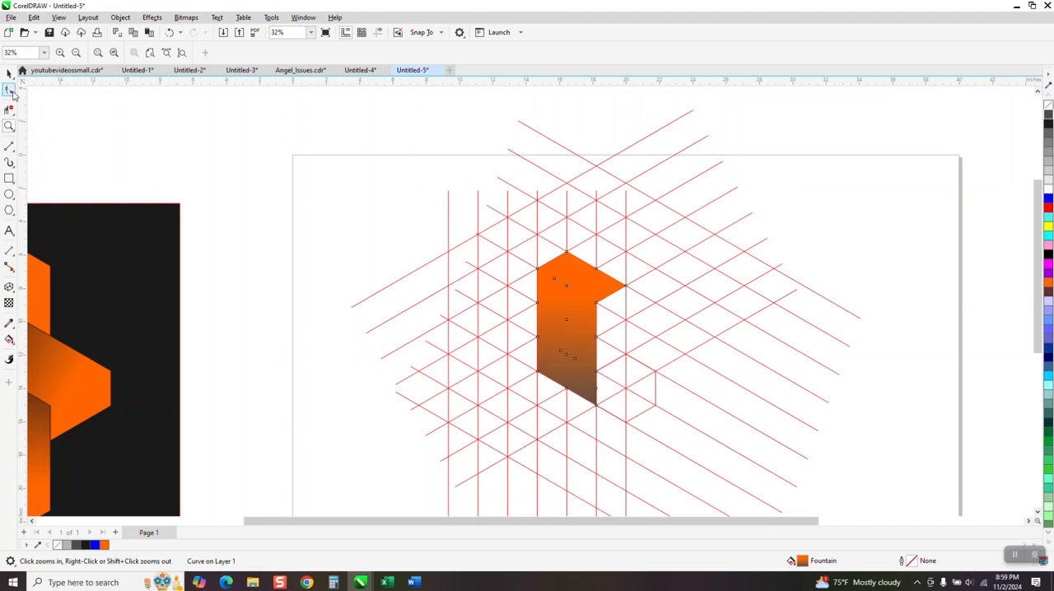
left_click(9, 73)
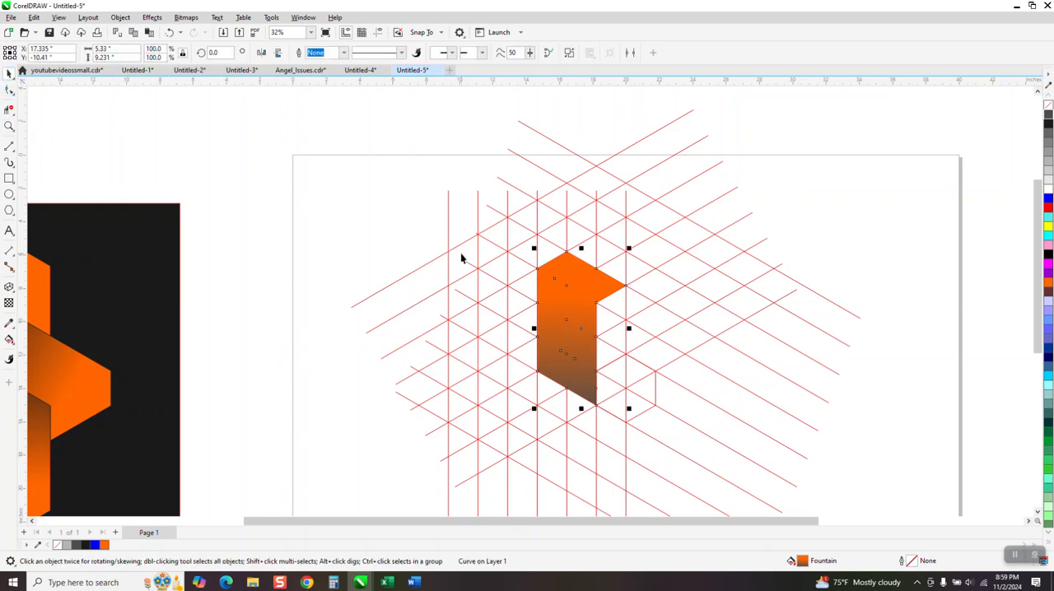
left_click(577, 310)
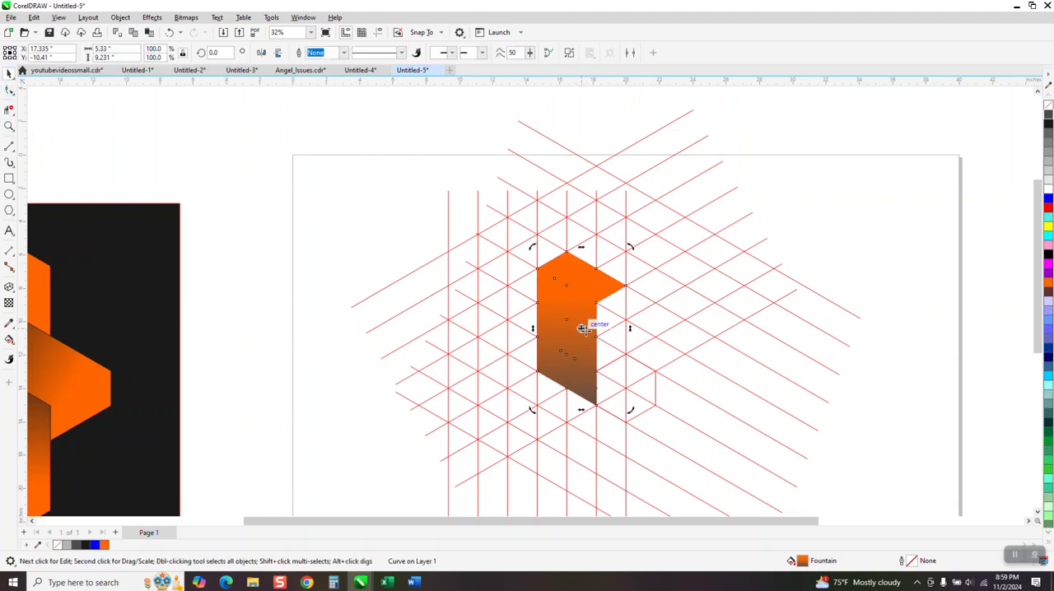
left_click_drag(591, 334, 626, 386)
left_click(214, 51)
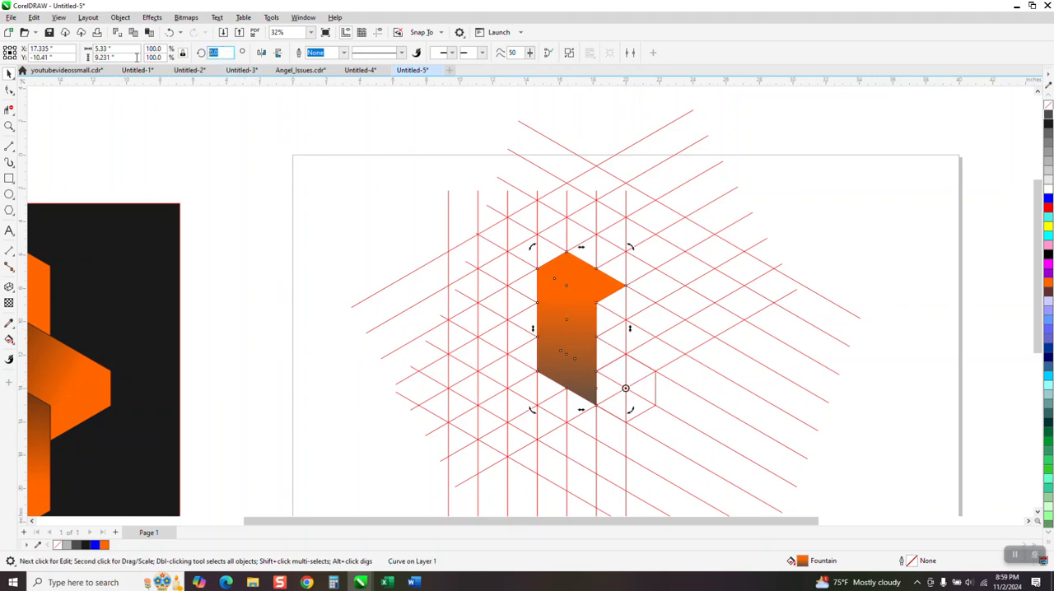
type("60")
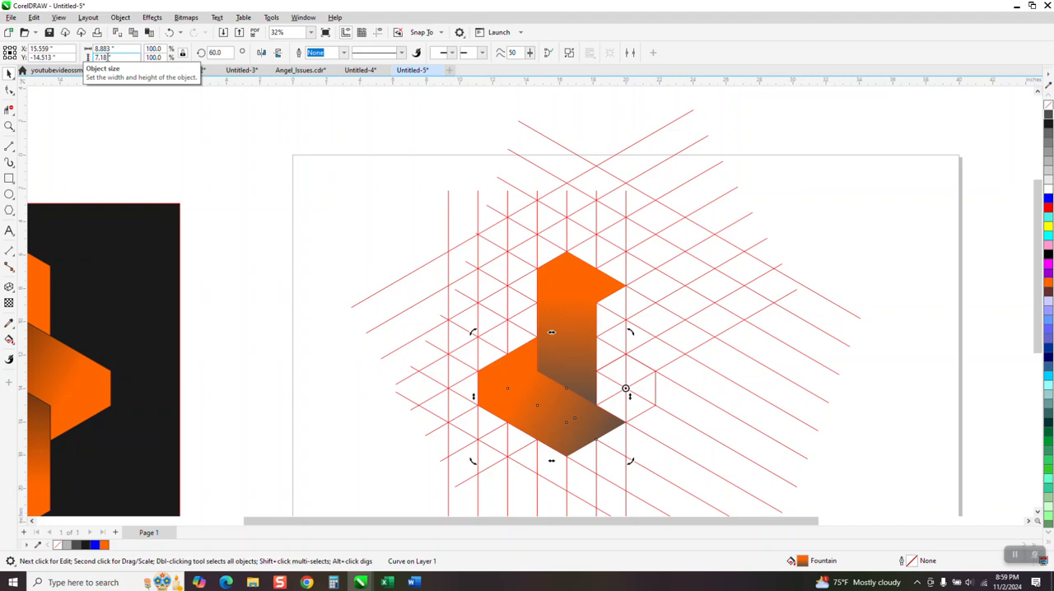
- Repeat the rotation three times to add more copies around the hexagon
key("ctrl+r")
key("ctrl+r")
key("ctrl+r")
key("ctrl+r")
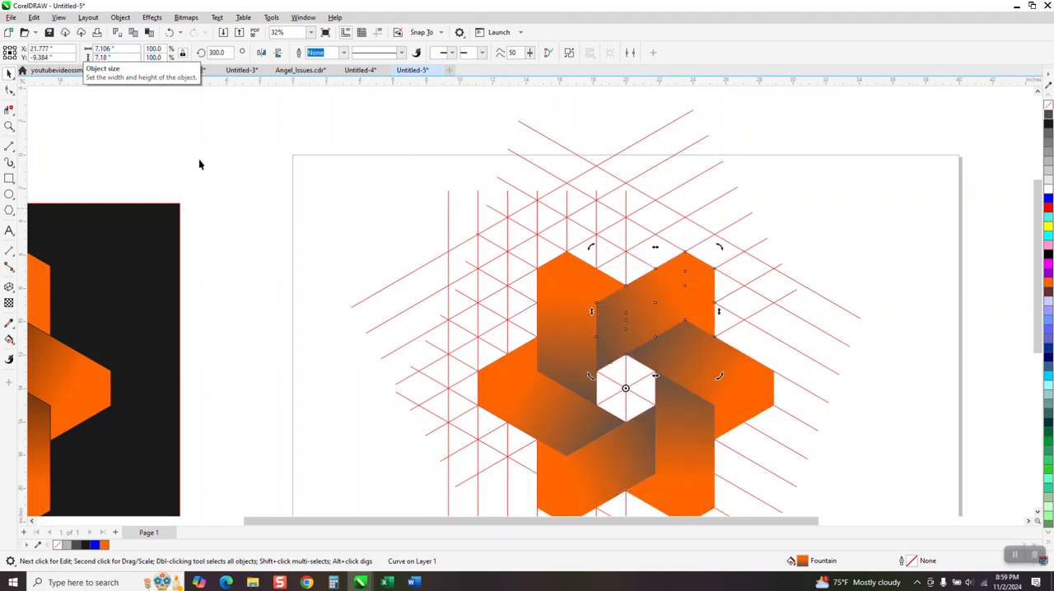
- Delete the rotated copies one by one, leaving only the original shape
scroll(217, 183, "down", 1)
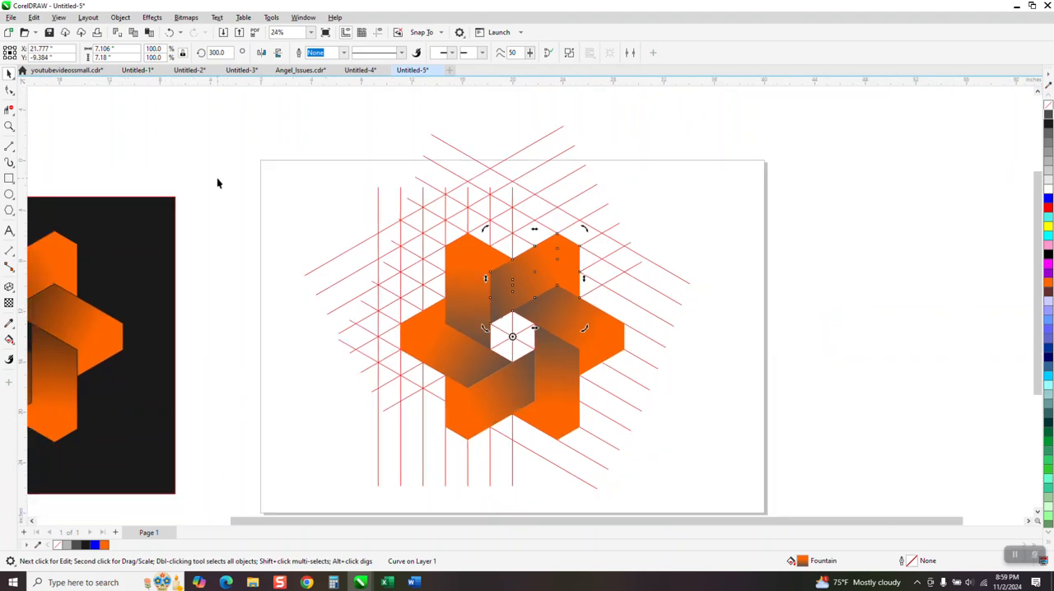
scroll(219, 181, "down", 2)
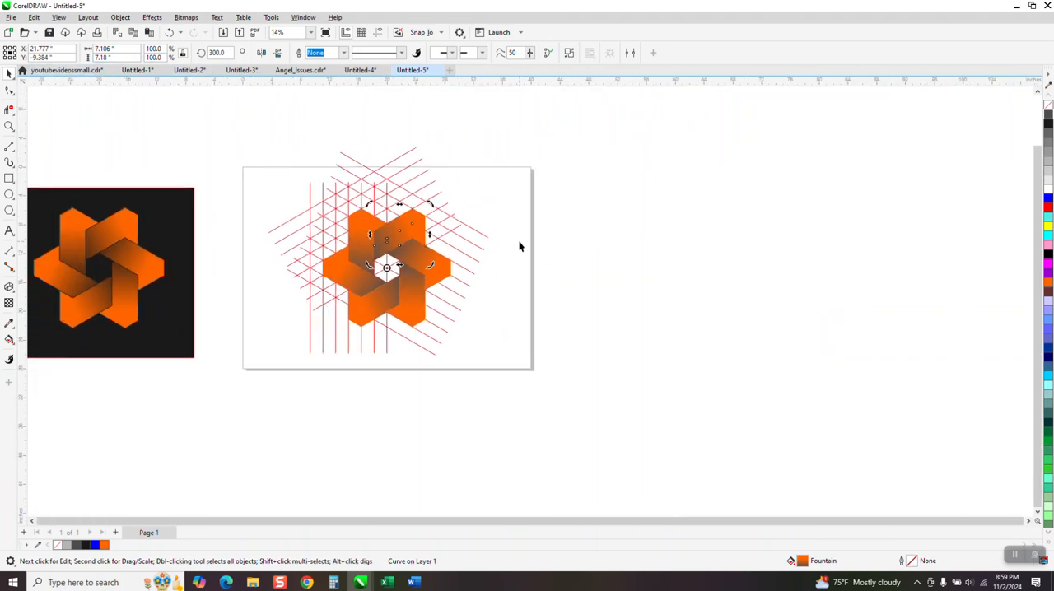
left_click(611, 266)
left_click(436, 272)
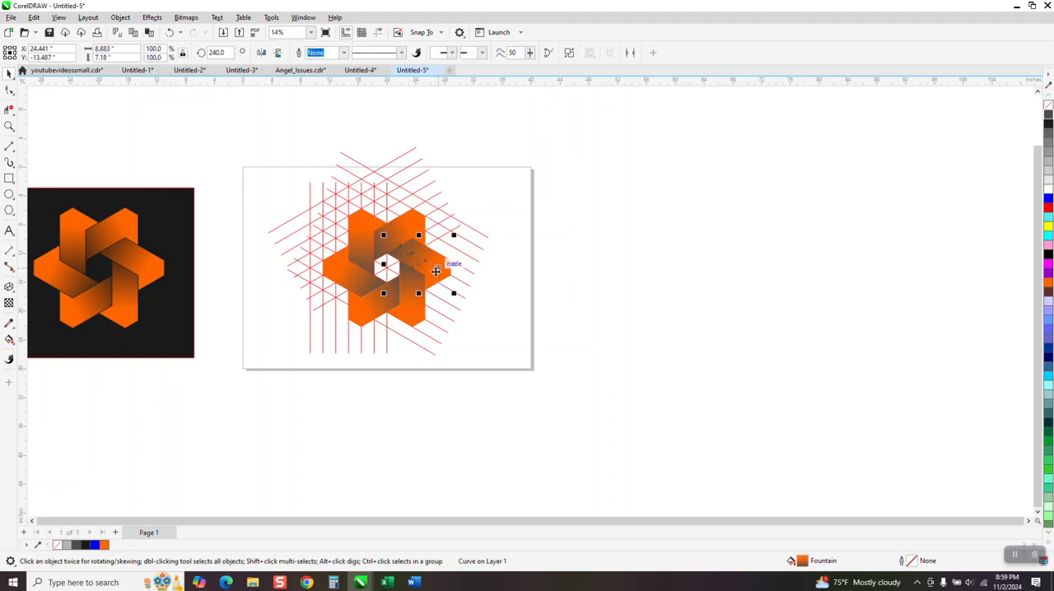
key("Delete")
left_click(422, 300)
key("Delete")
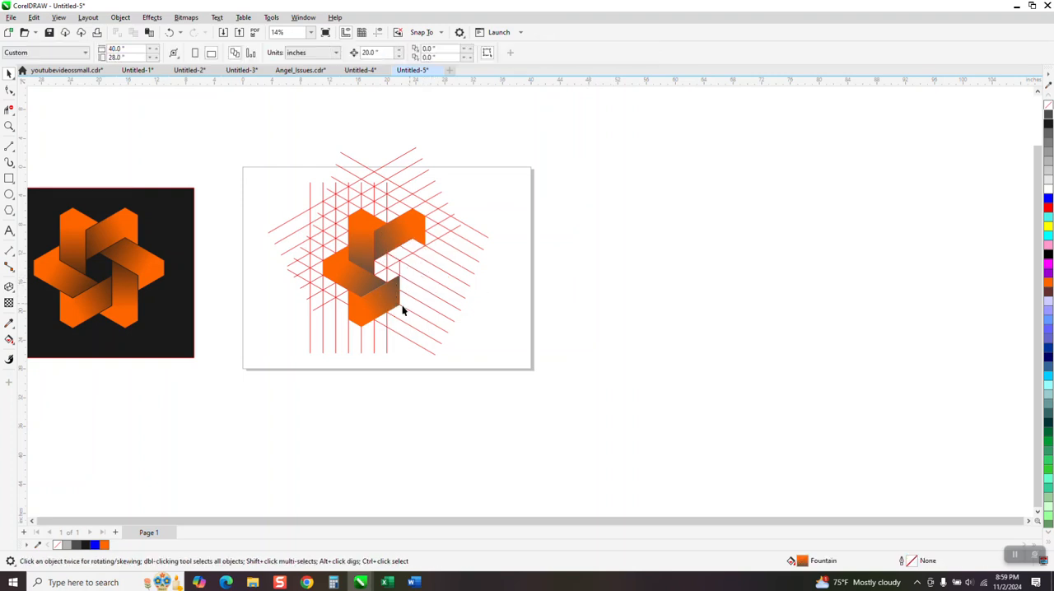
left_click(389, 305)
key("Delete")
left_click(362, 275)
key("Delete")
left_click(383, 244)
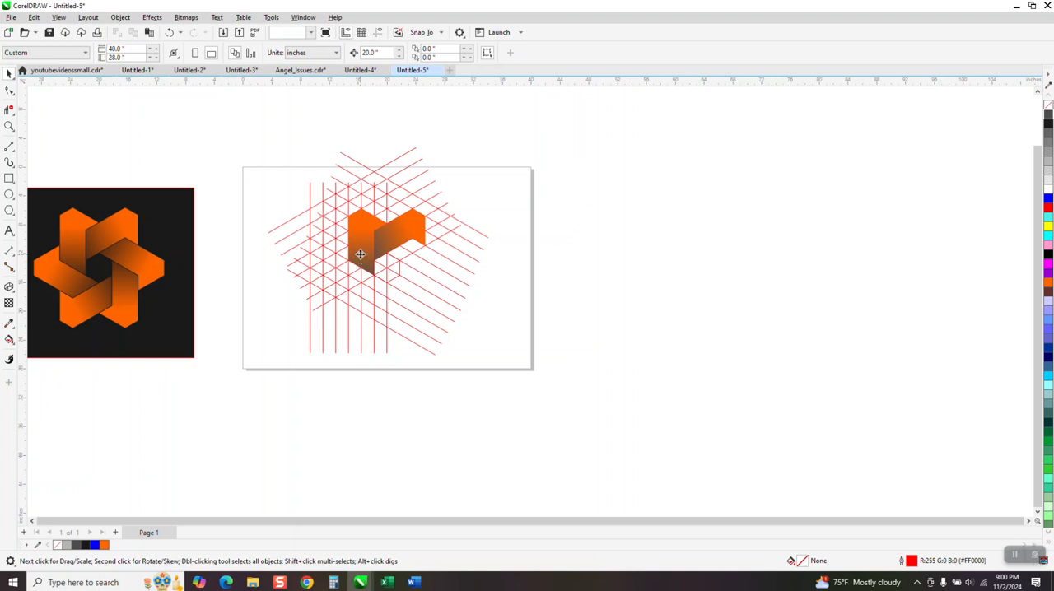
key("Delete")
- Undo the last deletion and delete the restored rotated copy again
left_click(169, 32)
key("Delete")
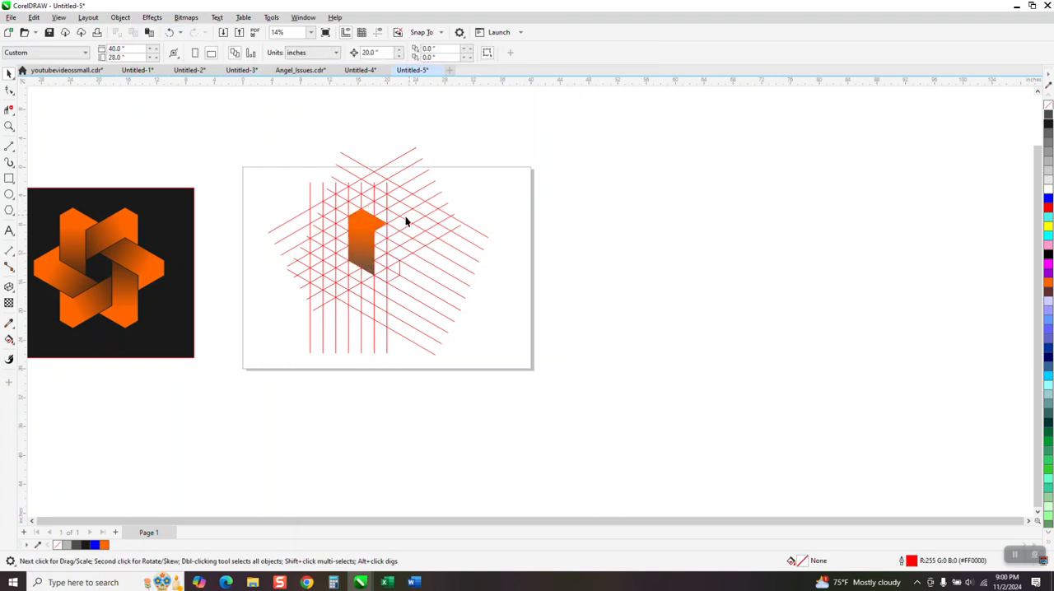
left_click(363, 231)
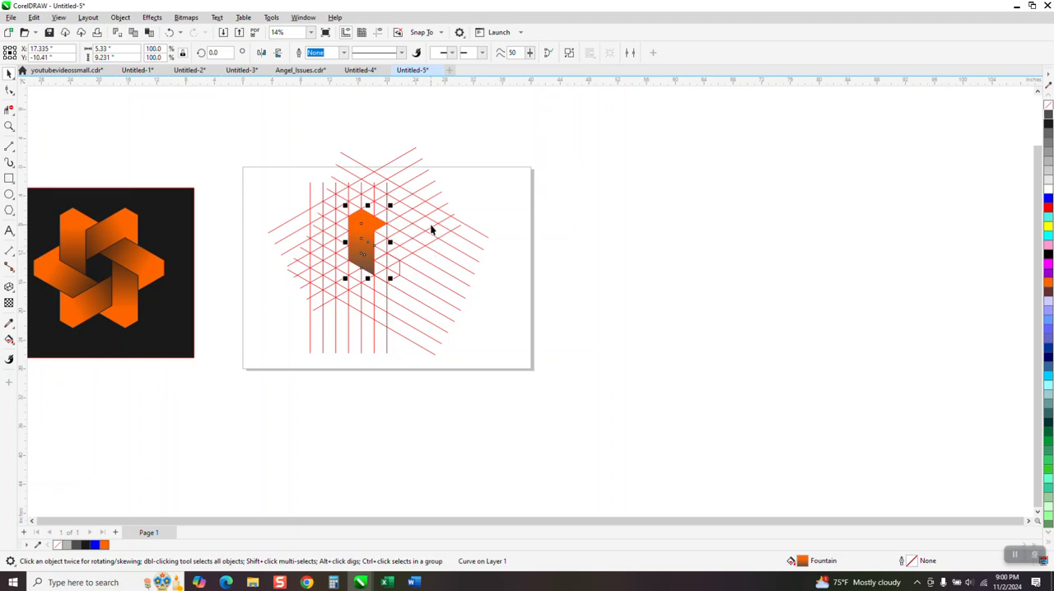
left_click(169, 33)
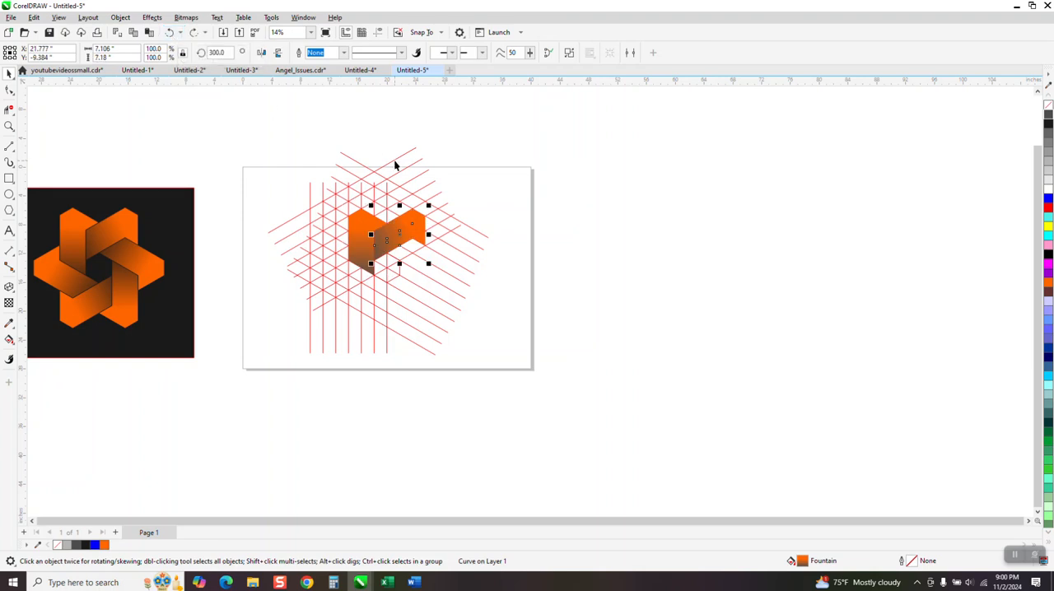
key("Delete")
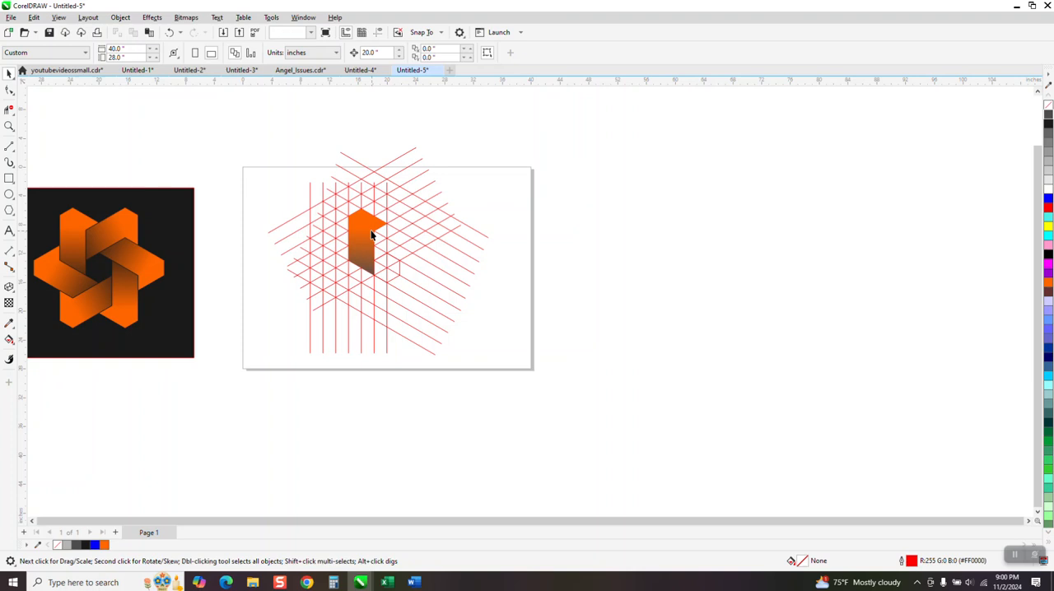
- Move the gradient arm shape to the right across the isometric grid
left_click(372, 234)
key("shift+Right")
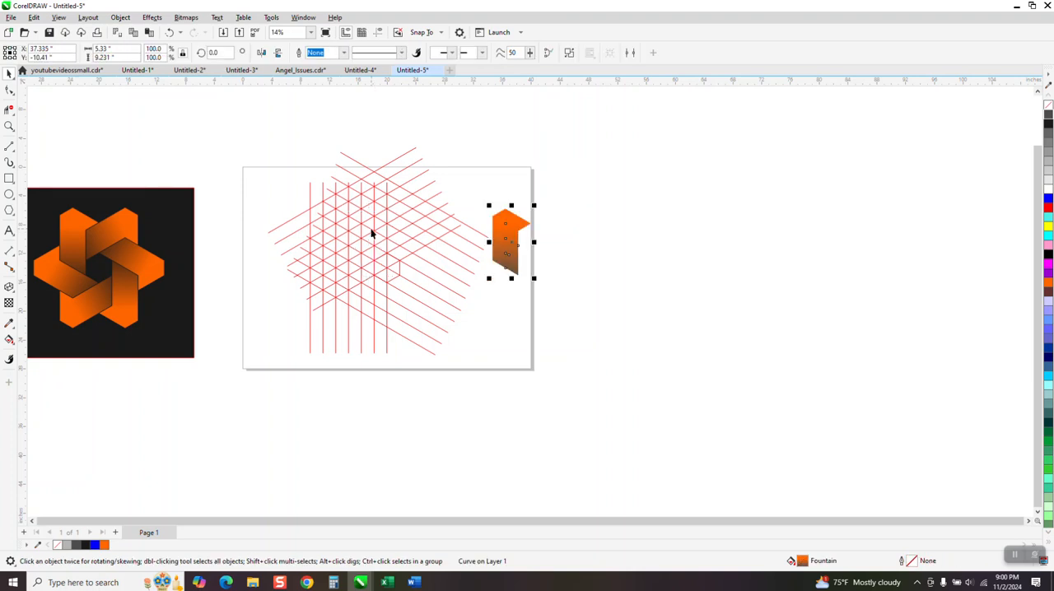
left_click_drag(513, 241, 427, 247)
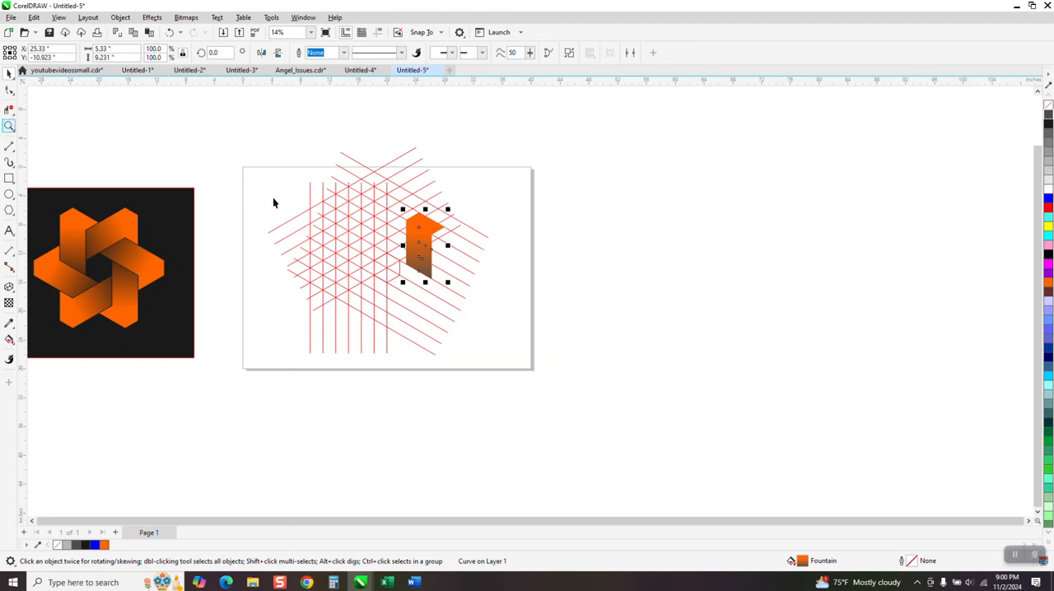
- Zoom in on the grid and use Virtual Segment Delete to clear grid segments, opening an arm-shaped region left of the gradient shape
mouse_move(282, 182)
left_mouse_down()
mouse_move(332, 238)
mouse_move(494, 308)
left_mouse_up()
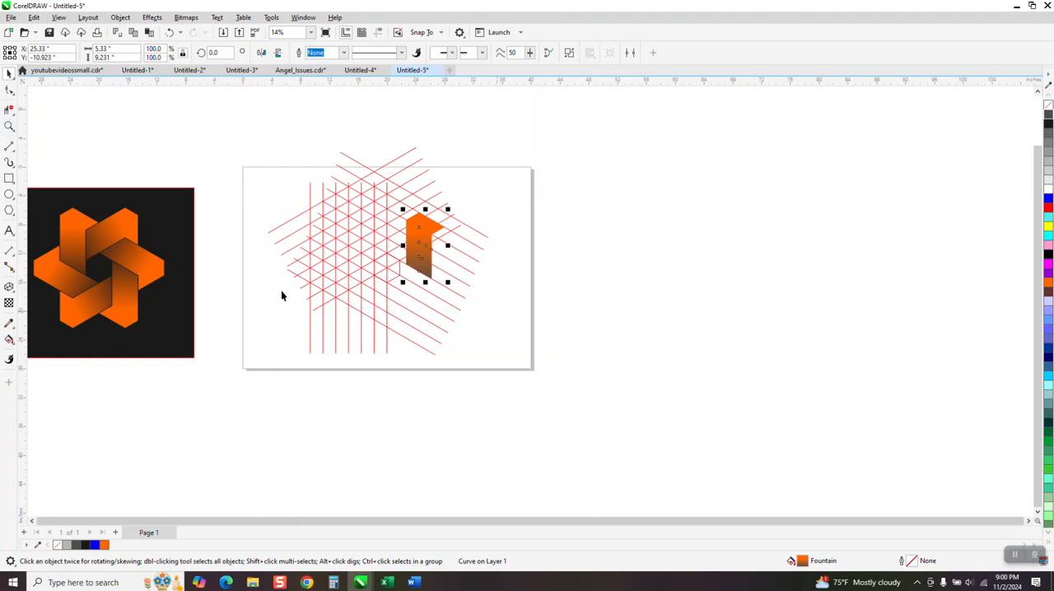
left_click(9, 126)
left_click_drag(267, 176, 531, 327)
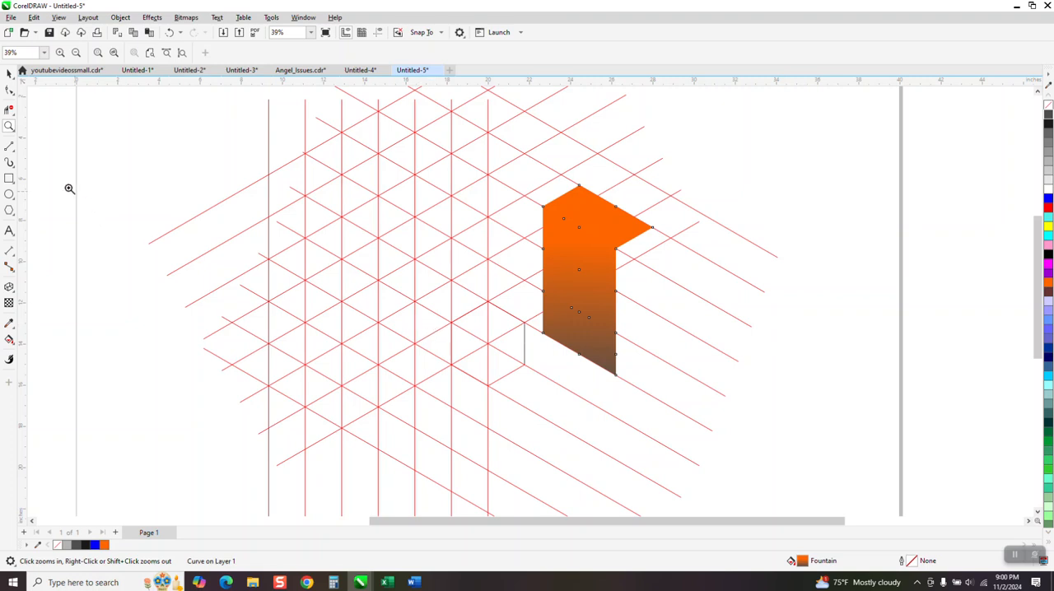
left_click(9, 109)
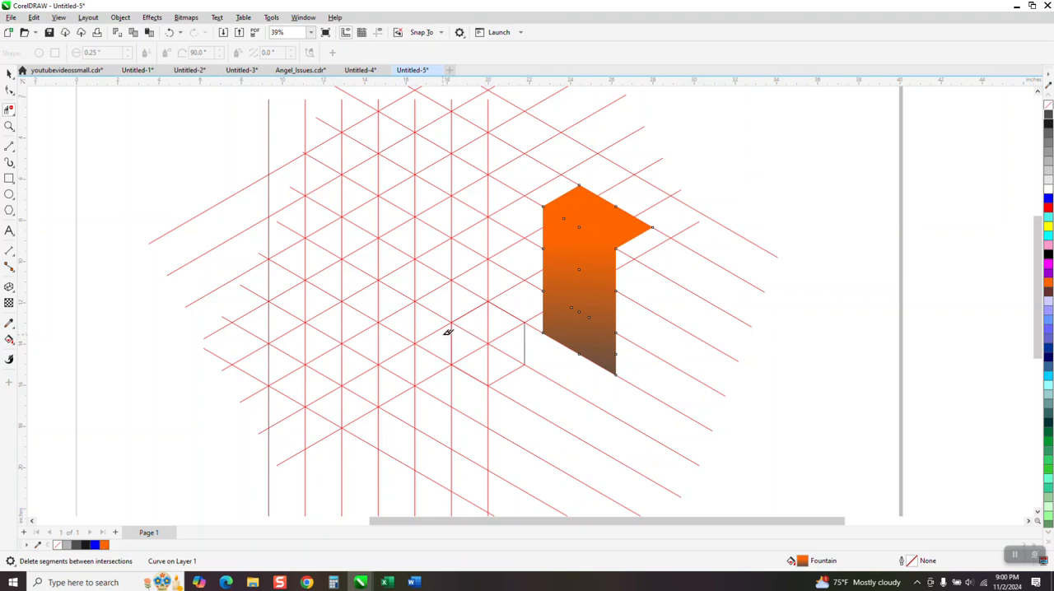
left_click_drag(437, 335, 433, 245)
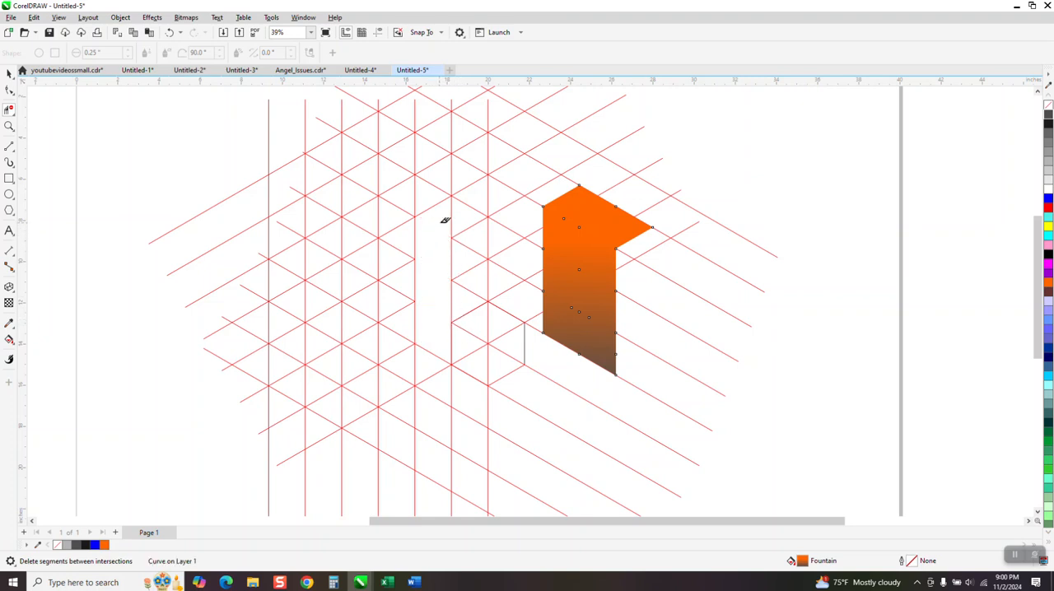
left_click(451, 216)
left_click(415, 197)
left_click_drag(398, 218, 401, 320)
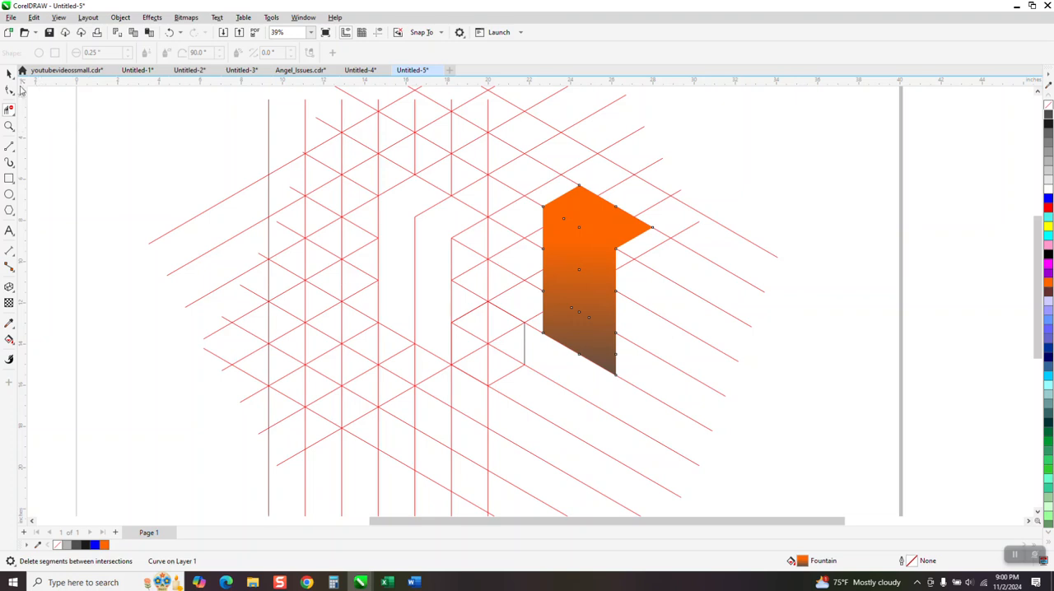
left_click(9, 74)
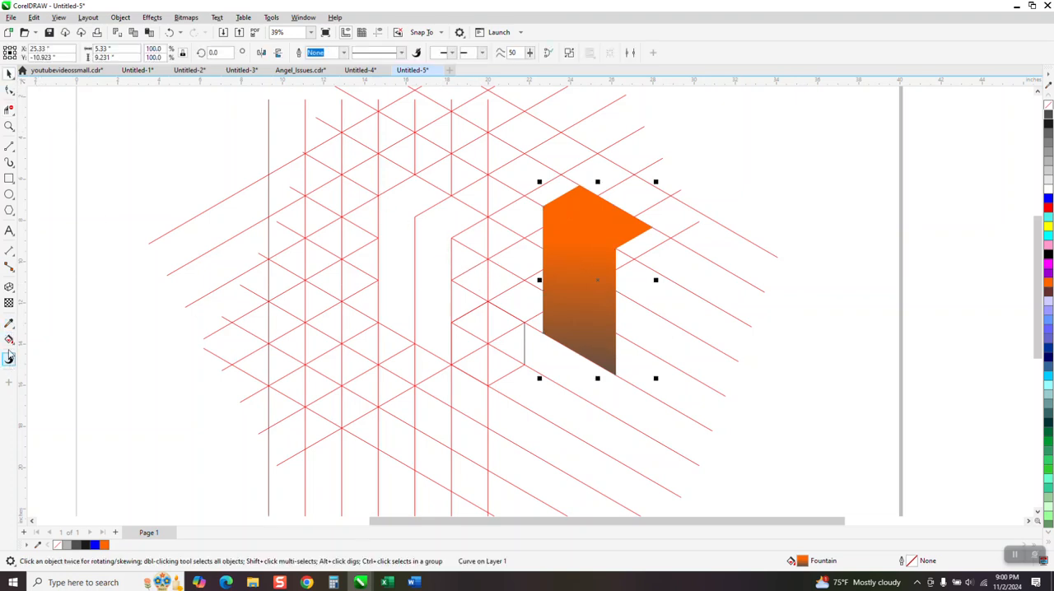
- Smart Fill the two adjacent regions of the new arm outline with orange
left_click(9, 339)
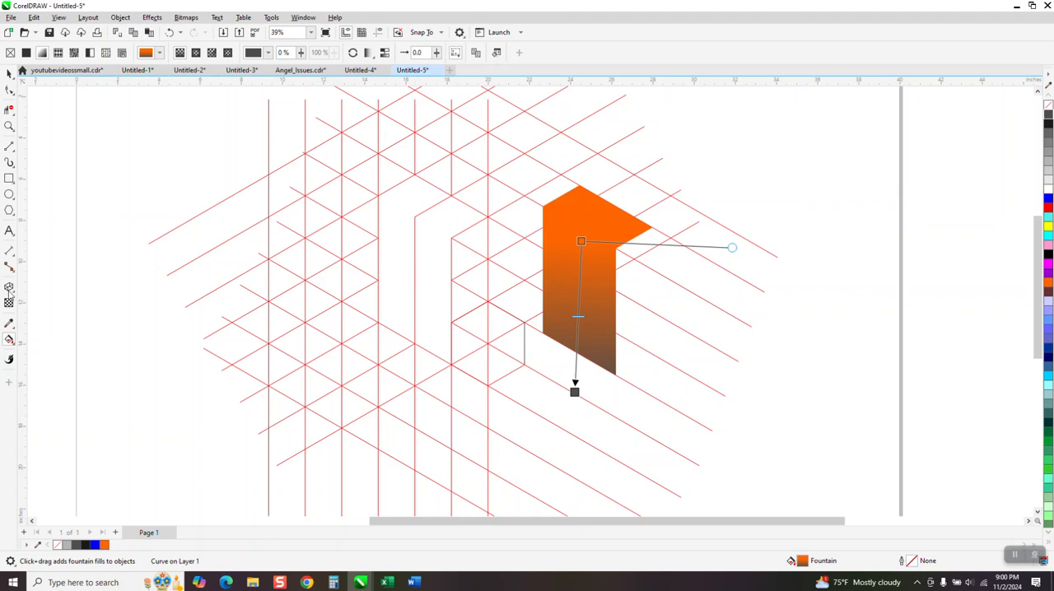
left_click(15, 346)
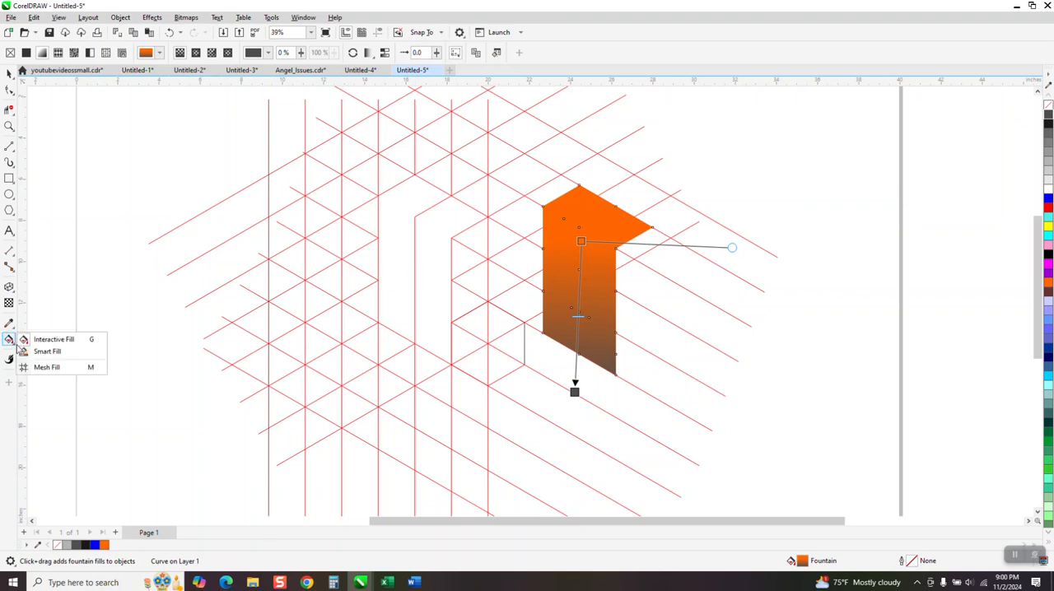
left_click(41, 351)
left_click(421, 277)
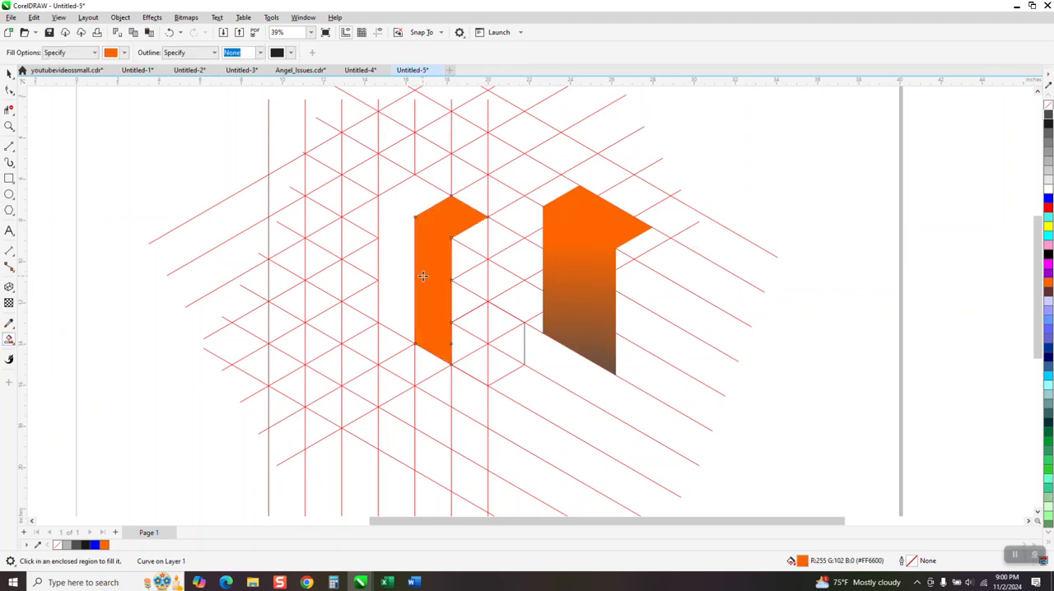
left_click(405, 267)
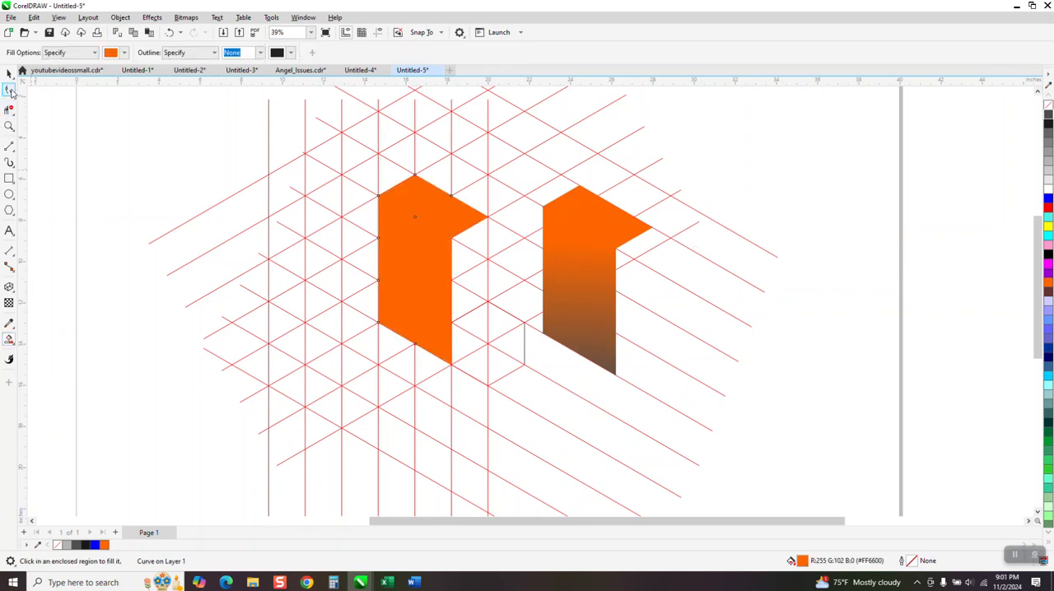
- Apply a vertical orange-to-black linear gradient to the right half of the new arm
left_click(9, 72)
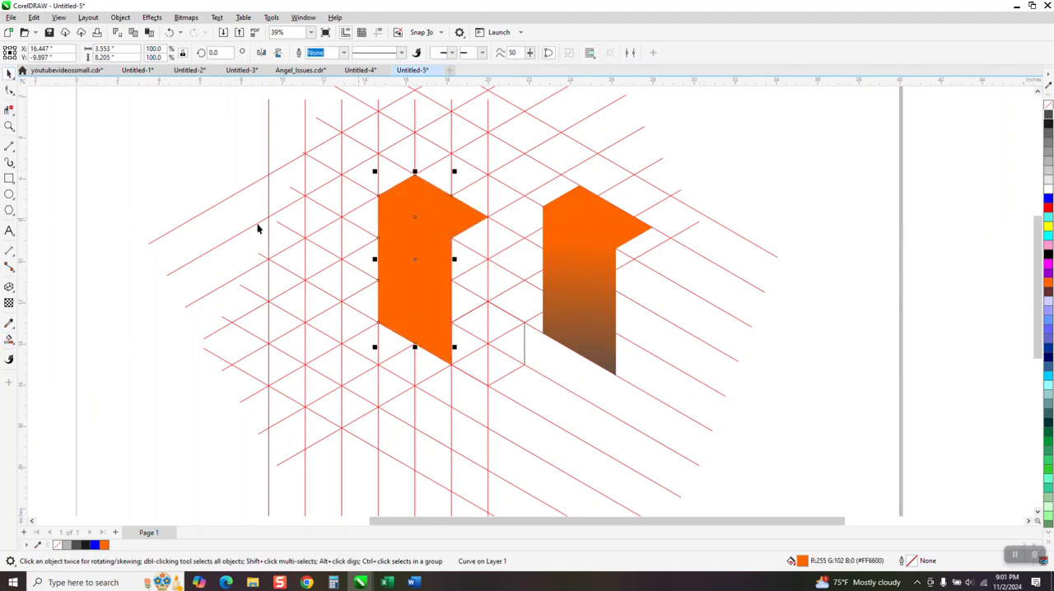
left_click(164, 164)
left_click(440, 289)
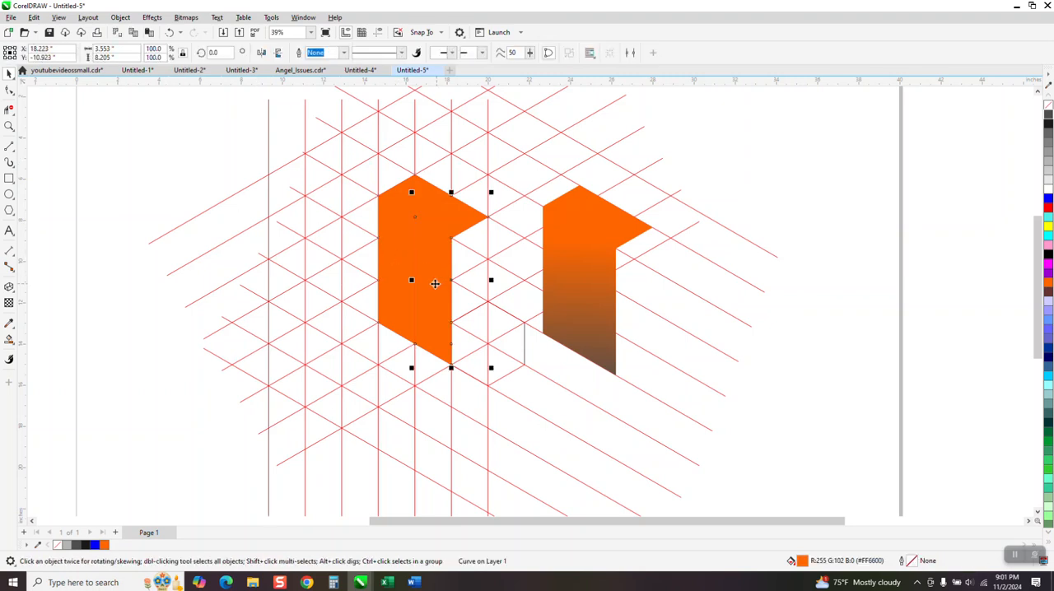
left_click(14, 350)
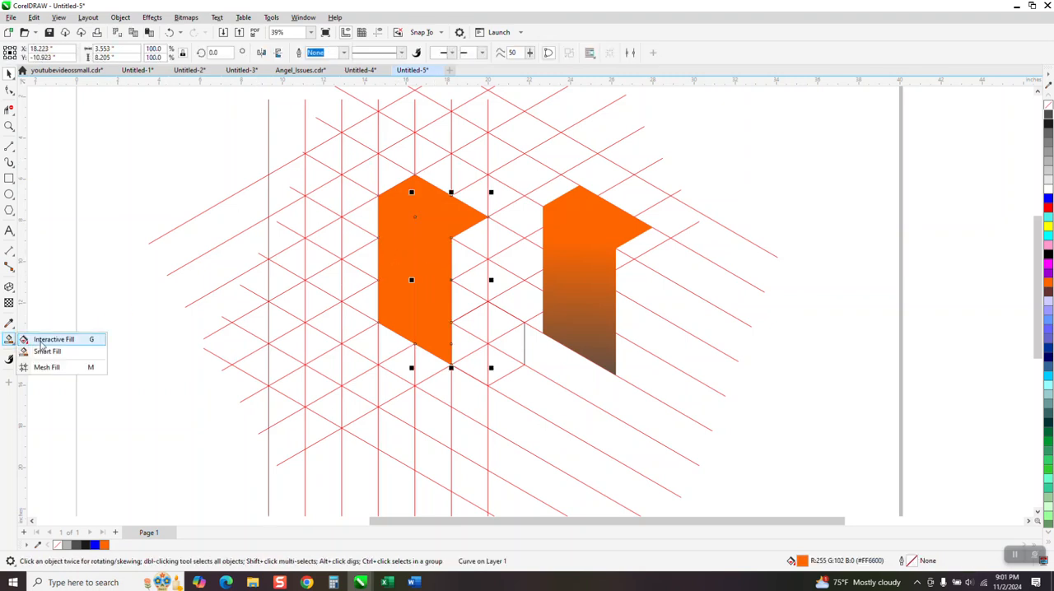
left_click(43, 344)
left_click_drag(431, 244, 434, 383)
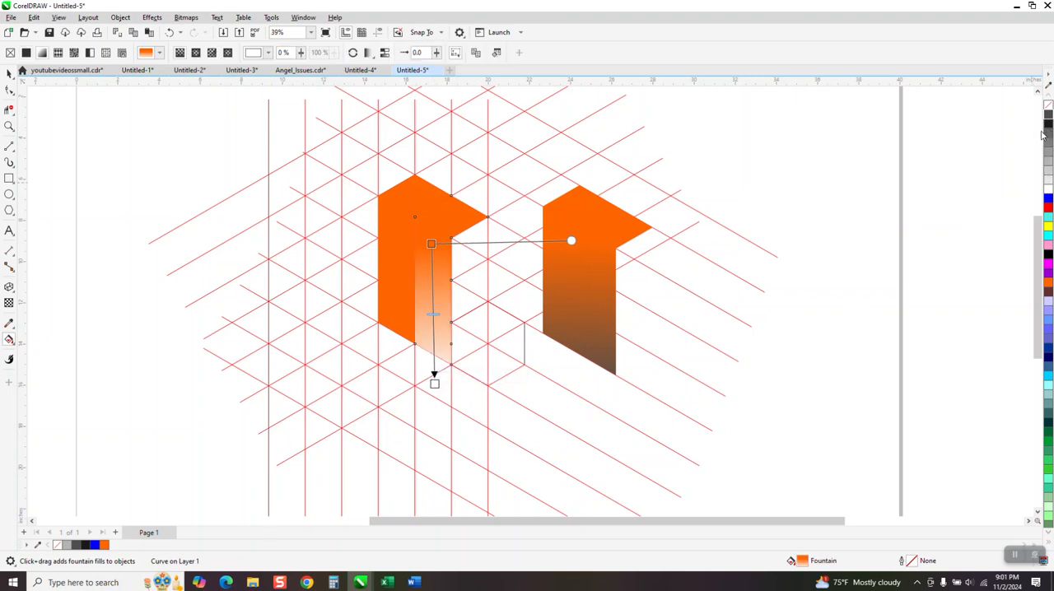
left_click_drag(447, 376, 434, 383)
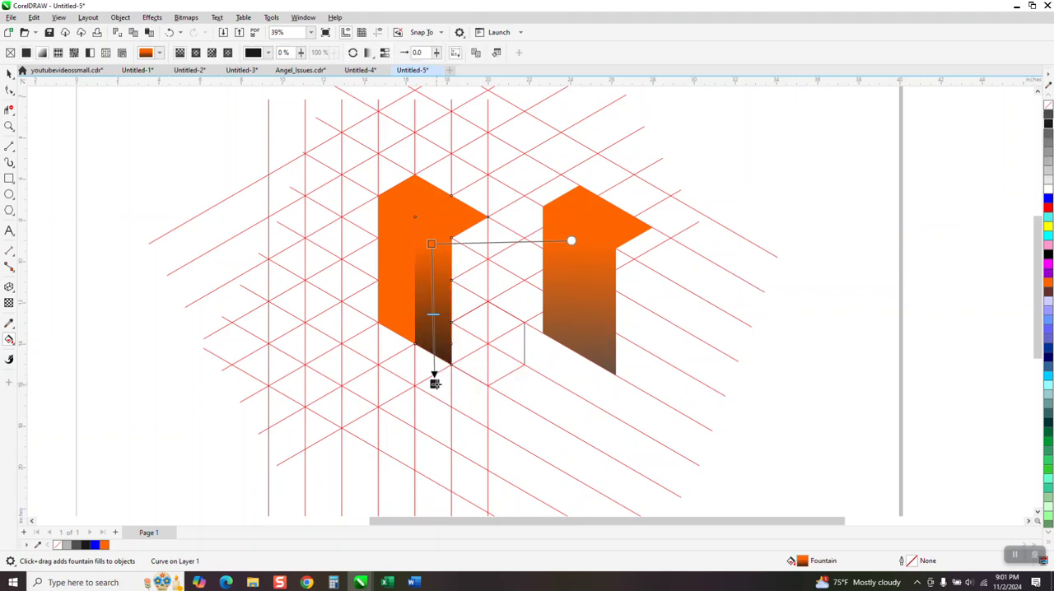
- Apply a vertical orange-to-black linear gradient to the left half of the new arm
left_click_drag(398, 251, 385, 395)
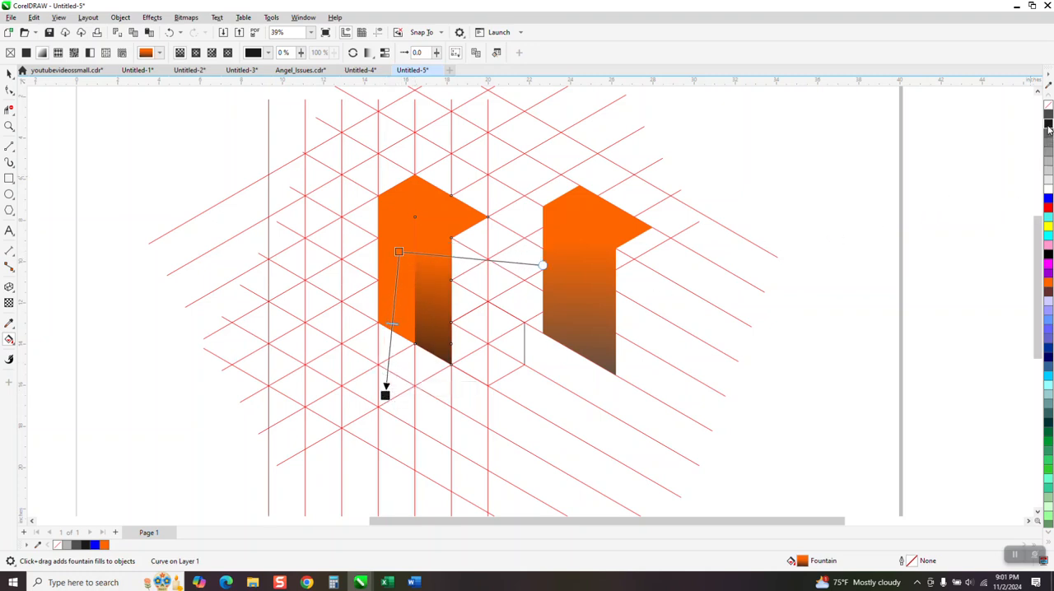
left_click_drag(385, 396, 389, 412)
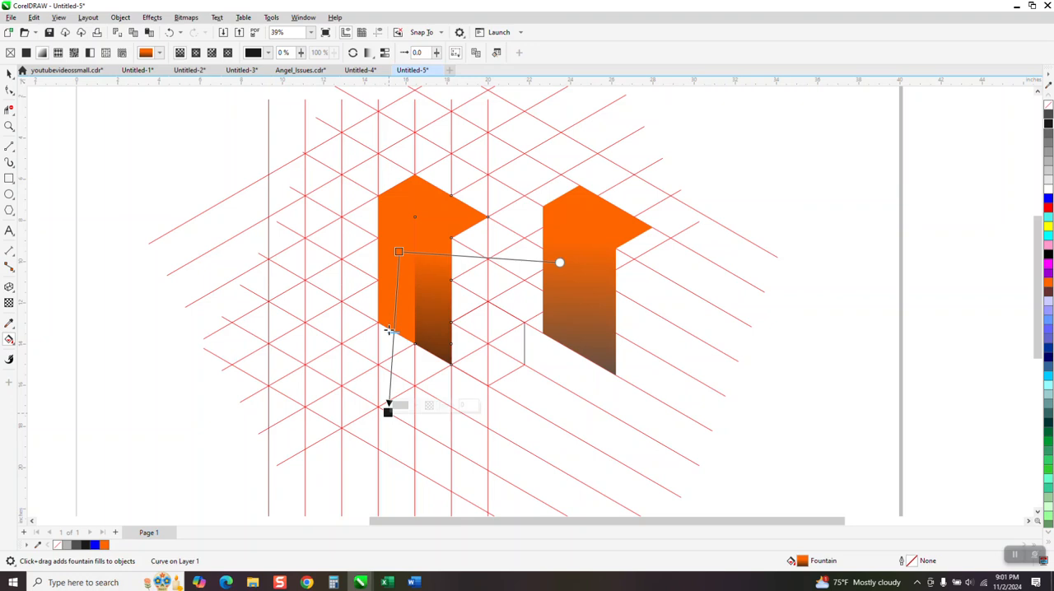
left_click_drag(398, 251, 398, 371)
left_click(405, 314)
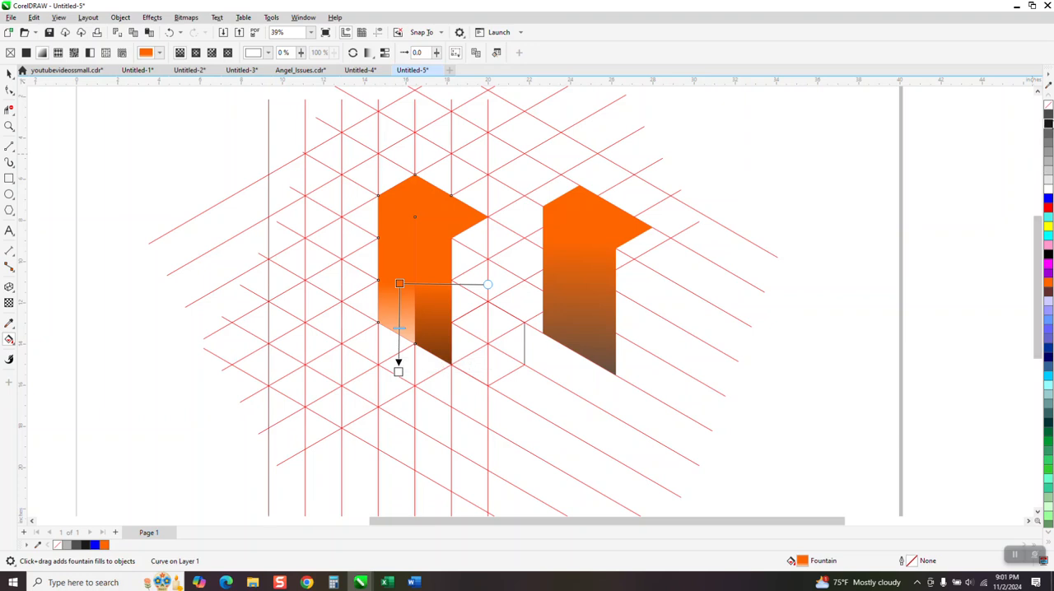
left_click_drag(1046, 130, 402, 376)
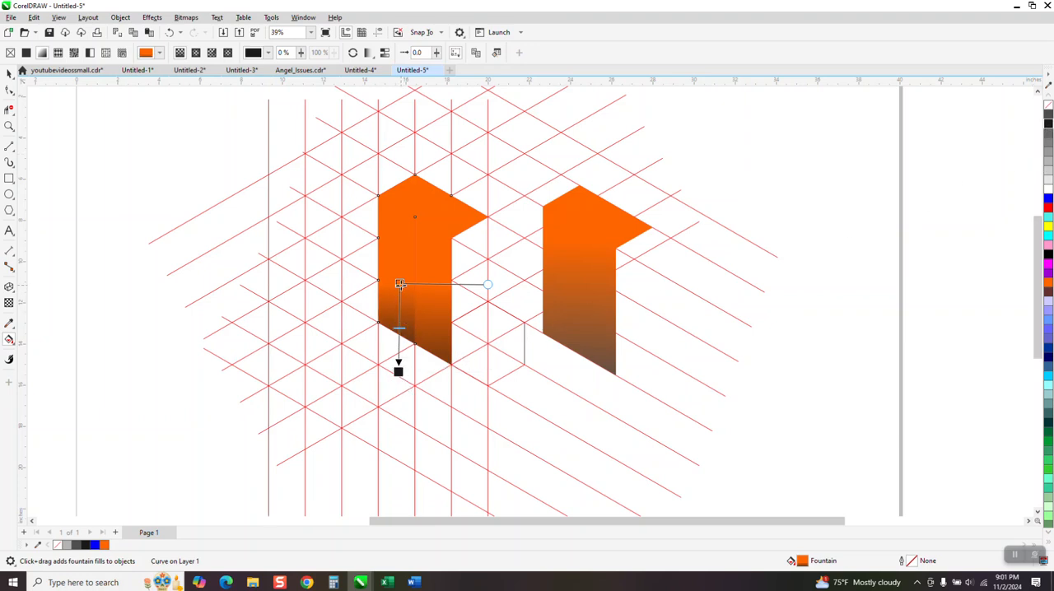
left_click(400, 281)
left_click(9, 73)
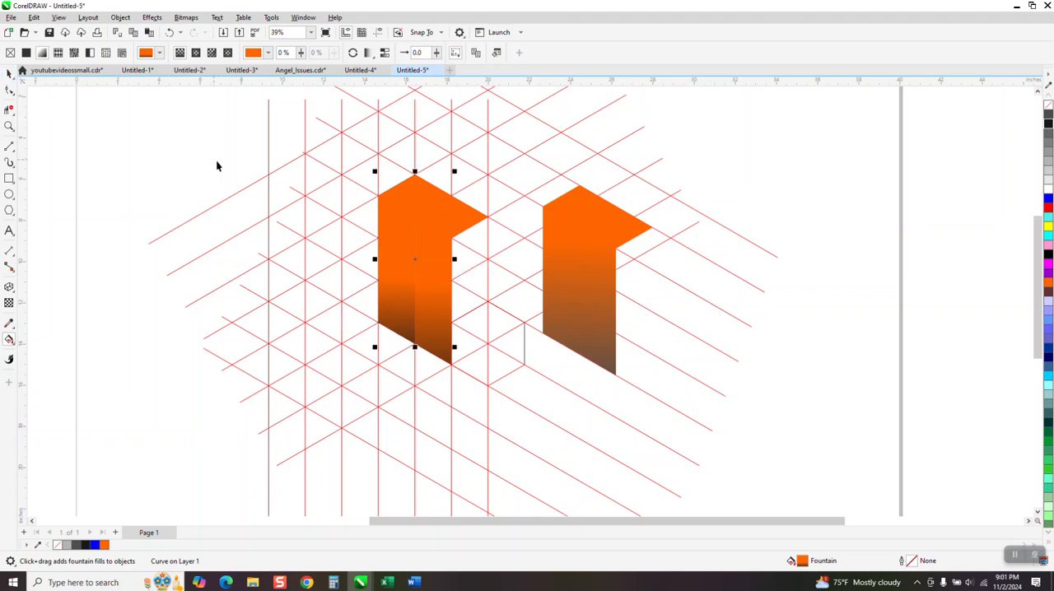
- Delete the original gradient arm shape
left_click(565, 240)
key("Delete")
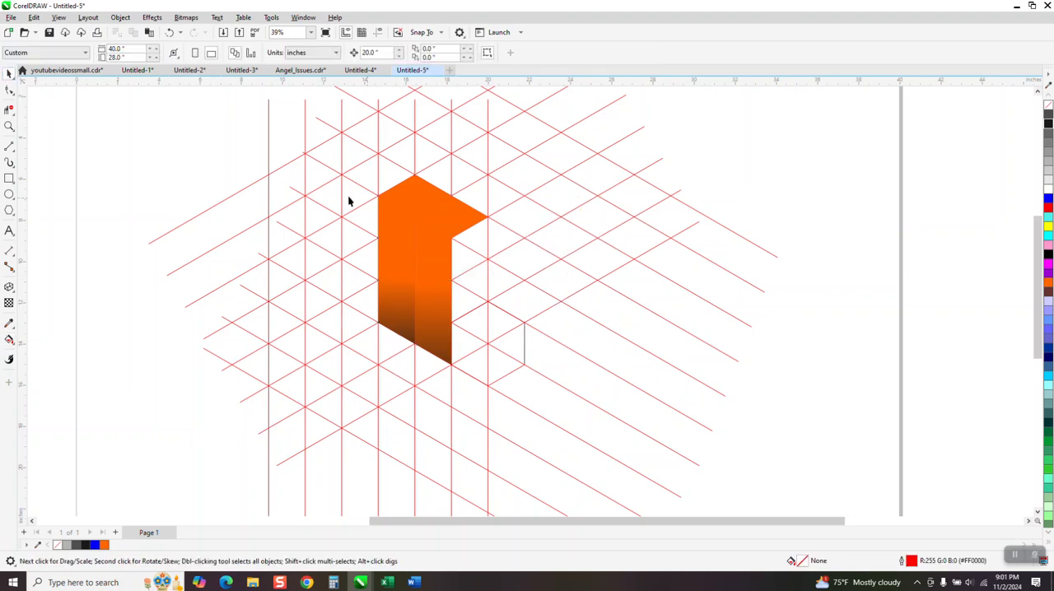
left_click_drag(252, 159, 500, 381)
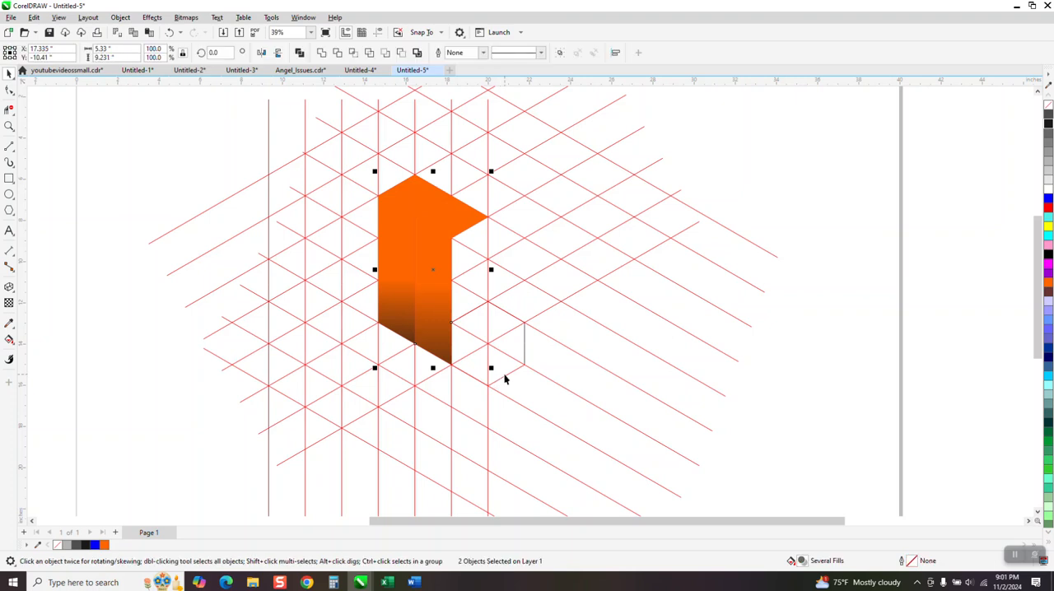
key("ctrl+g")
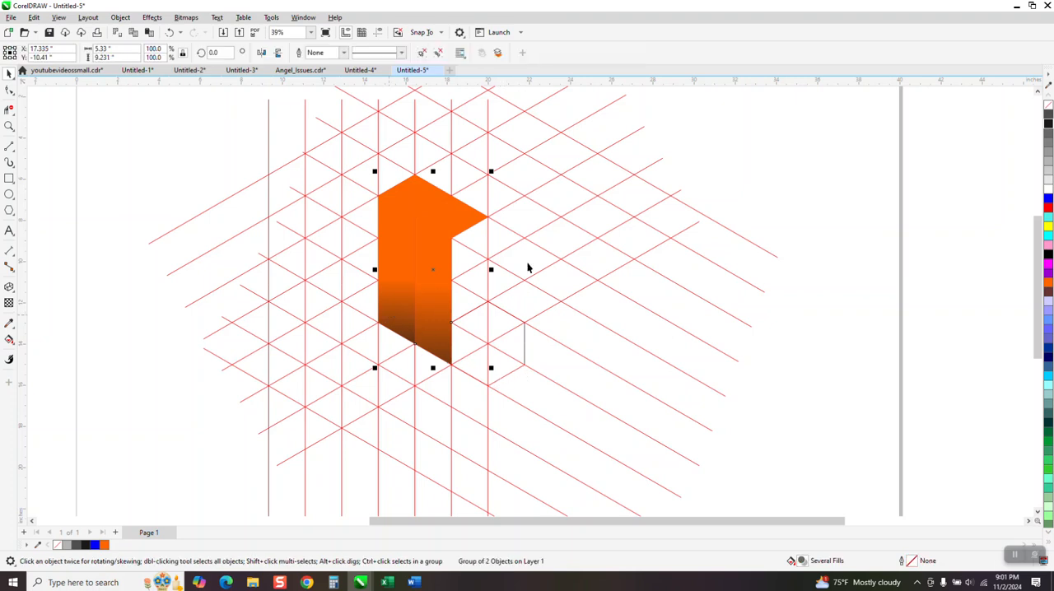
key("ctrl+z")
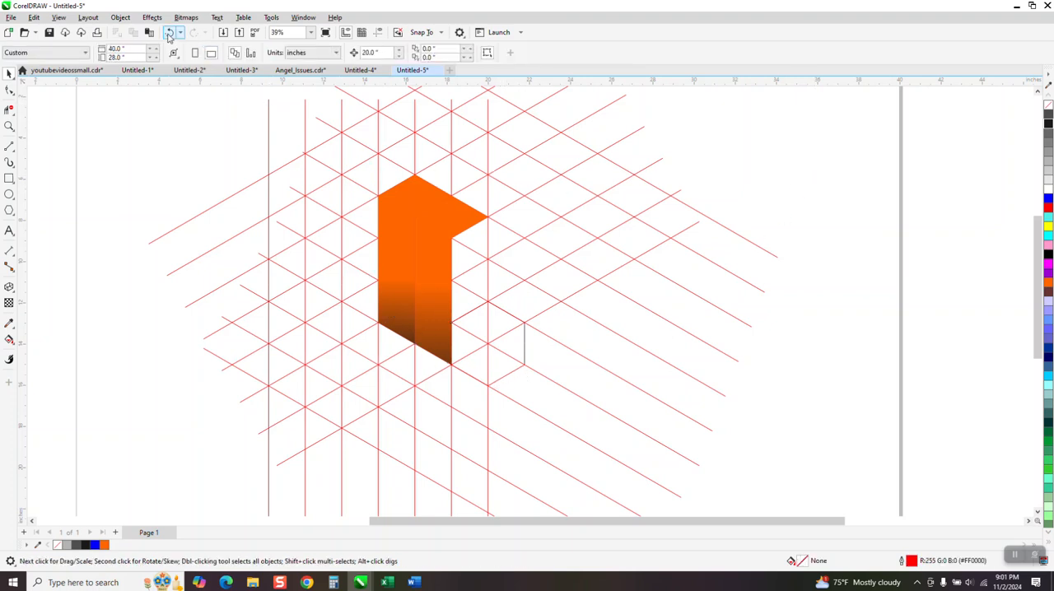
left_click(449, 223)
left_click_drag(449, 223, 578, 237)
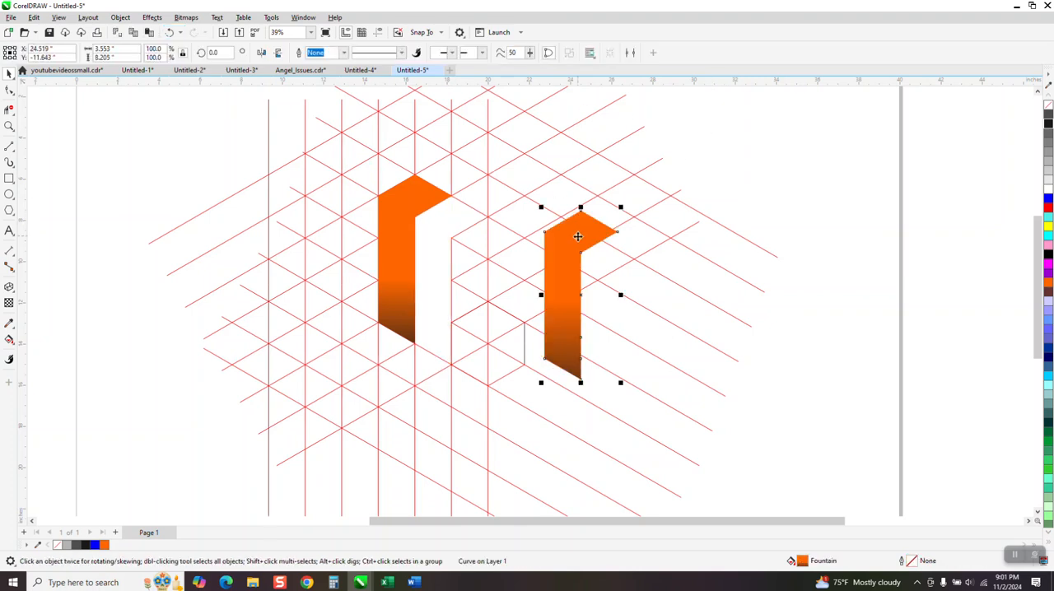
left_click(167, 33)
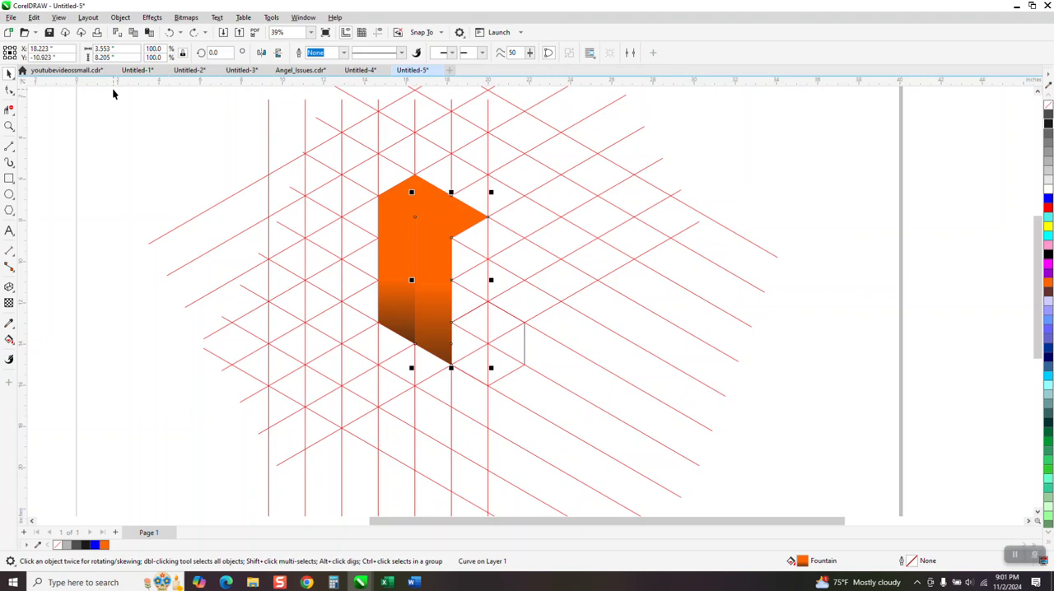
- Clone both halves of the new arm and move the clones off to the right of the grid
left_click(33, 17)
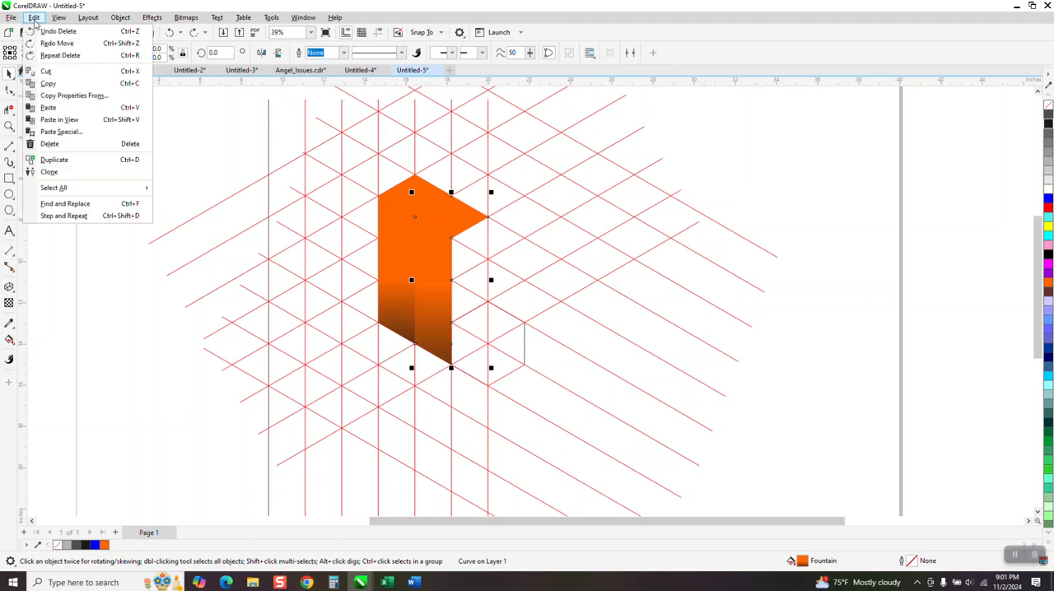
left_click(69, 173)
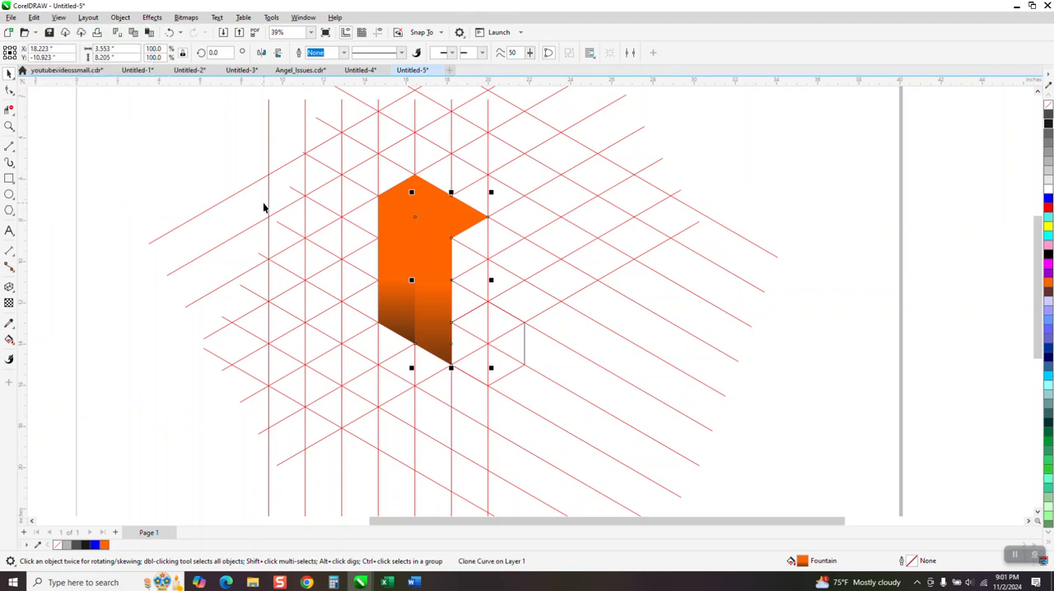
key("shift+Right")
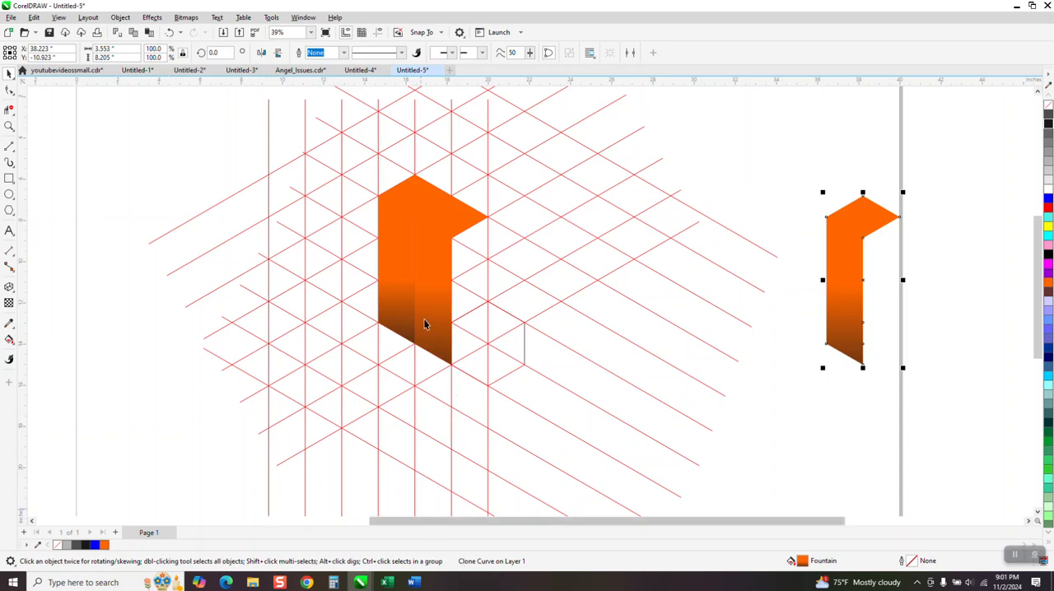
left_click(445, 288)
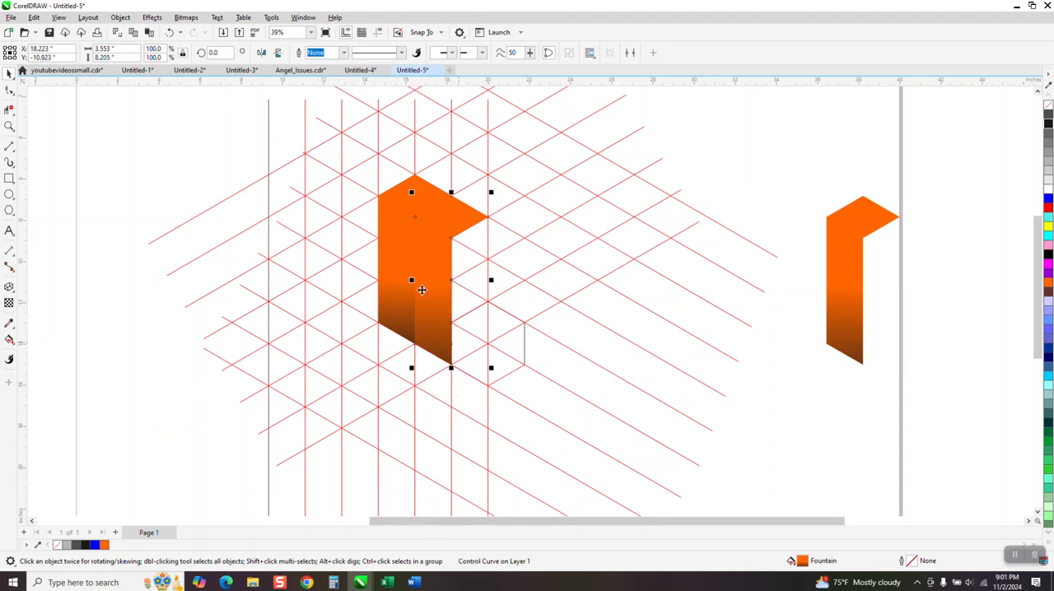
left_click(401, 276)
left_click(34, 18)
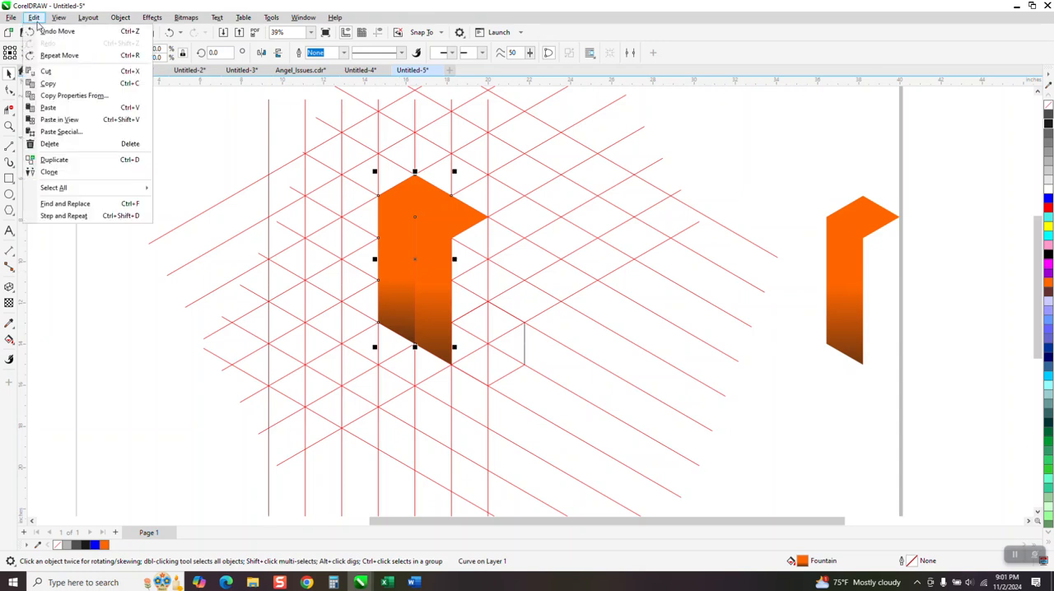
left_click(56, 172)
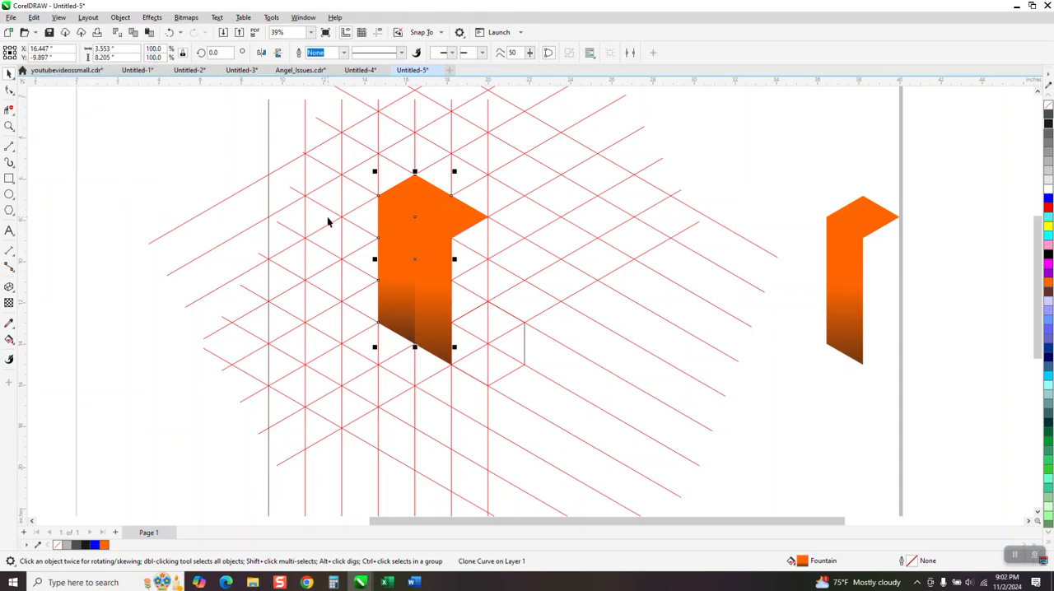
- Select both original halves and move them off to the left of the grid
left_click(385, 260)
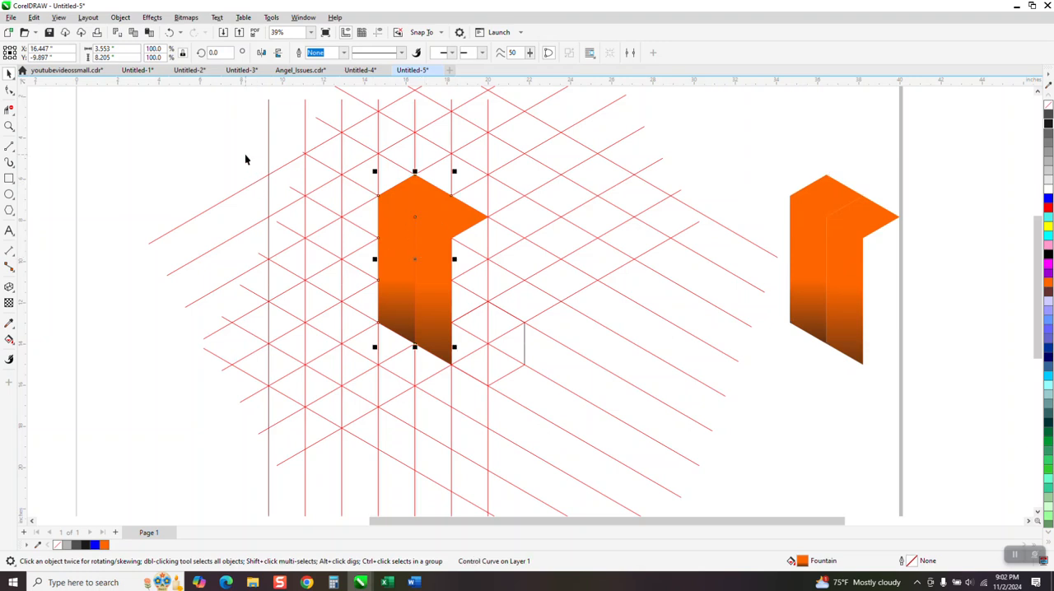
left_click_drag(245, 155, 501, 368)
key("Left")
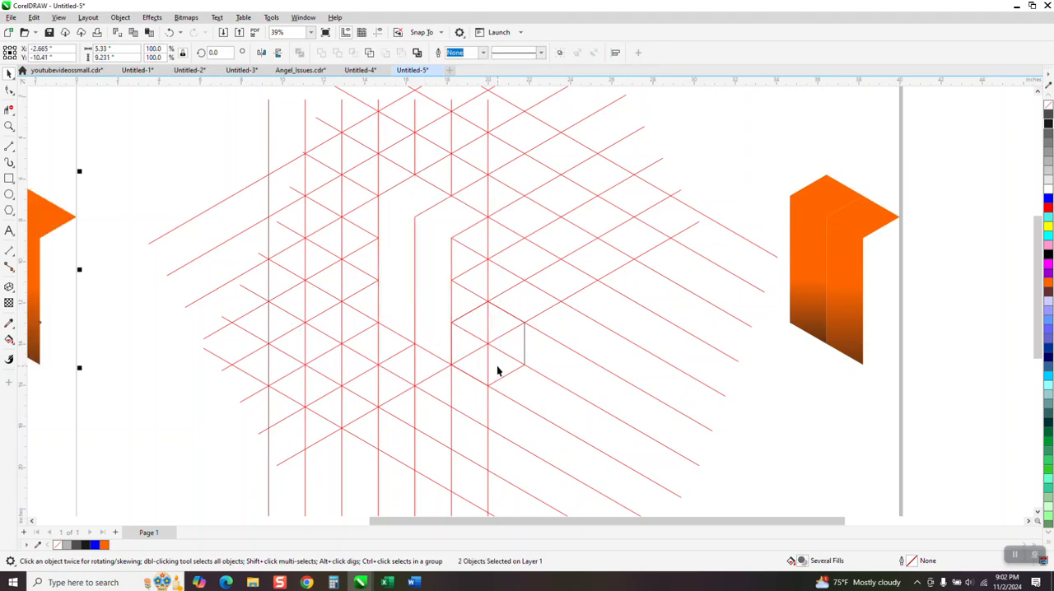
- Move the cloned arm halves back onto the grid beside the hexagon and group them
left_click_drag(764, 139, 903, 414)
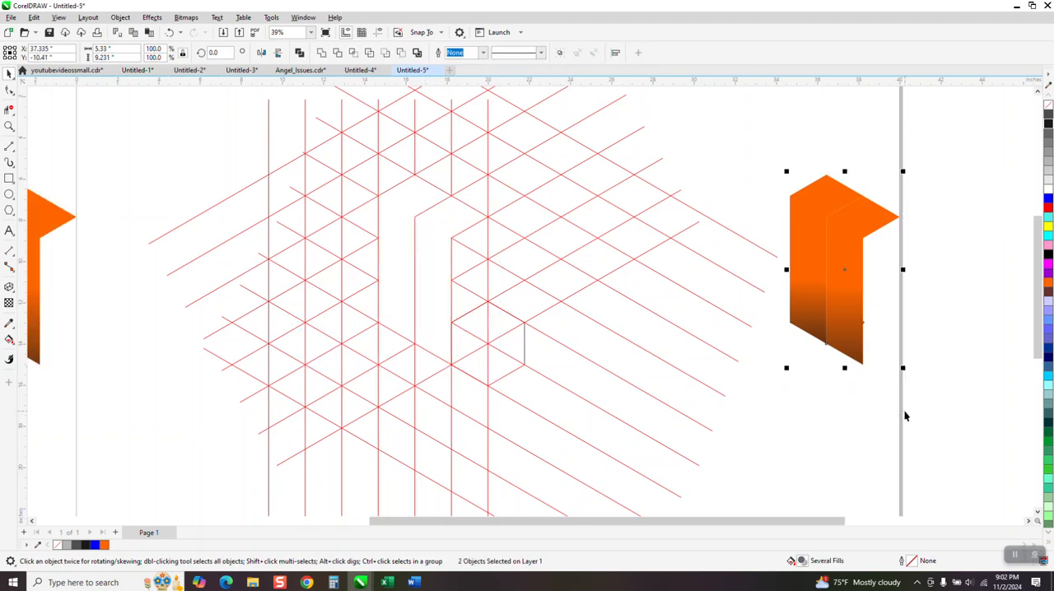
key("Left")
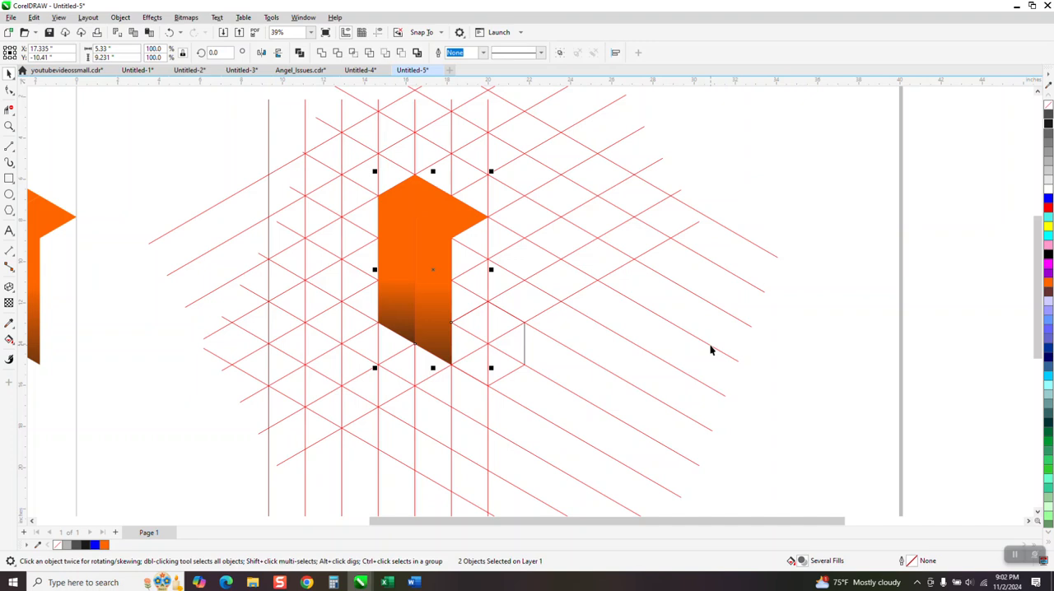
key("ctrl+g")
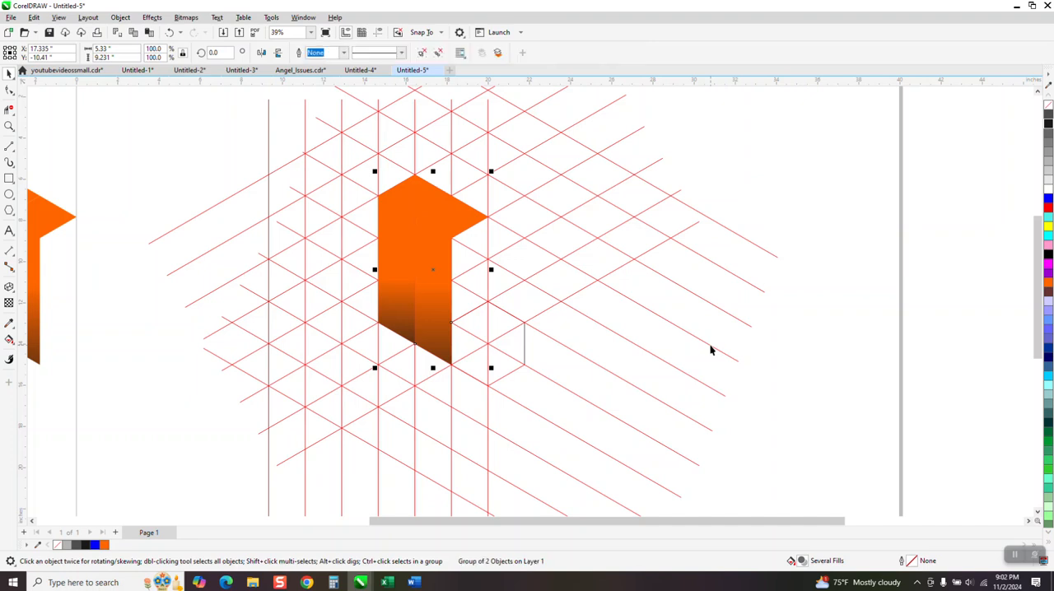
- Set the group's rotation centre at the hexagon's centre, rotate it 60°, and repeat to build the six-arm star
left_click(434, 276)
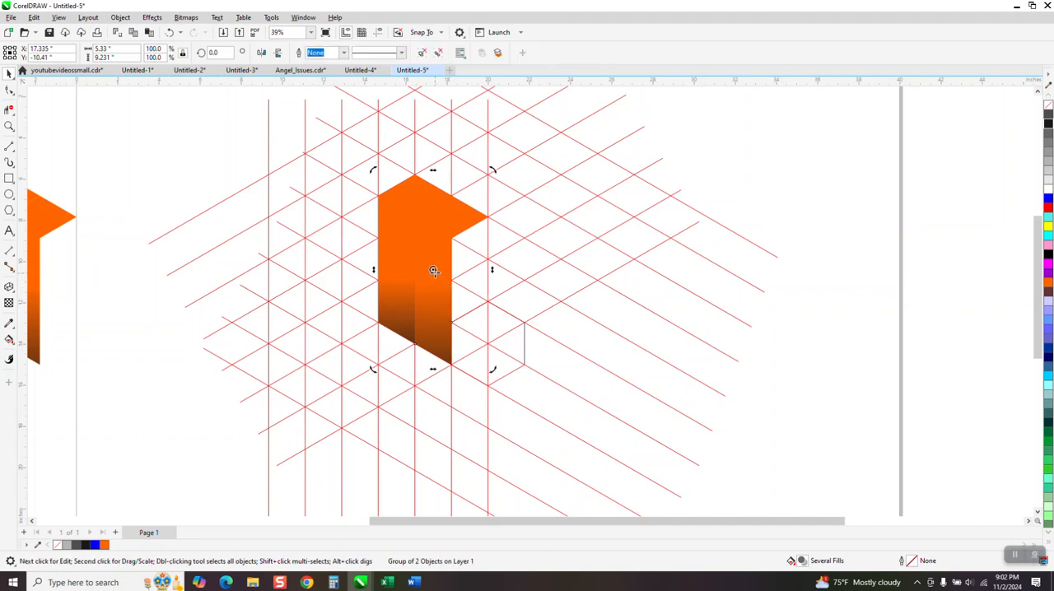
left_click(429, 292)
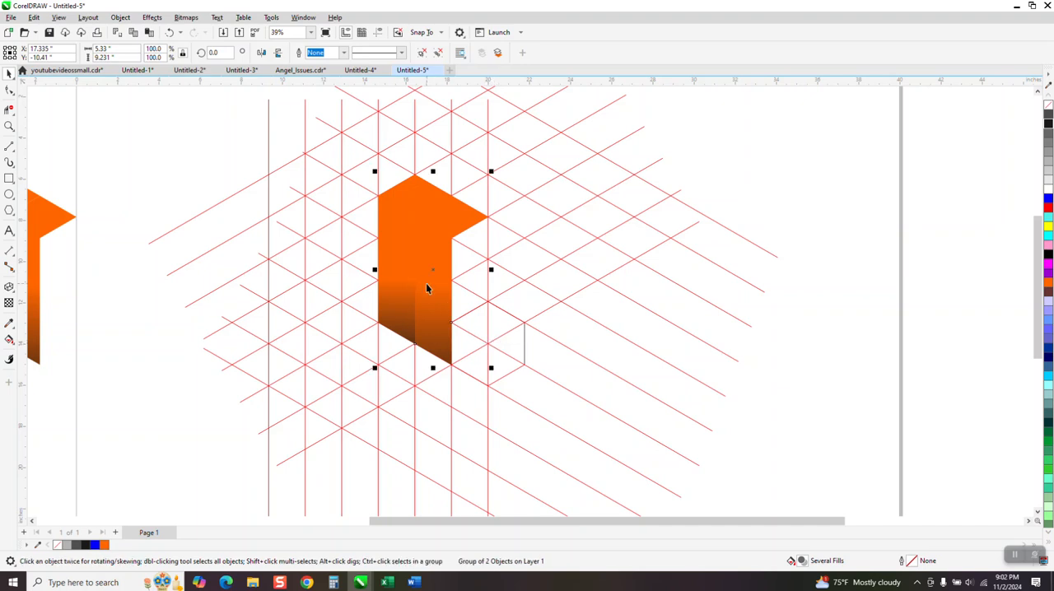
left_click(432, 273)
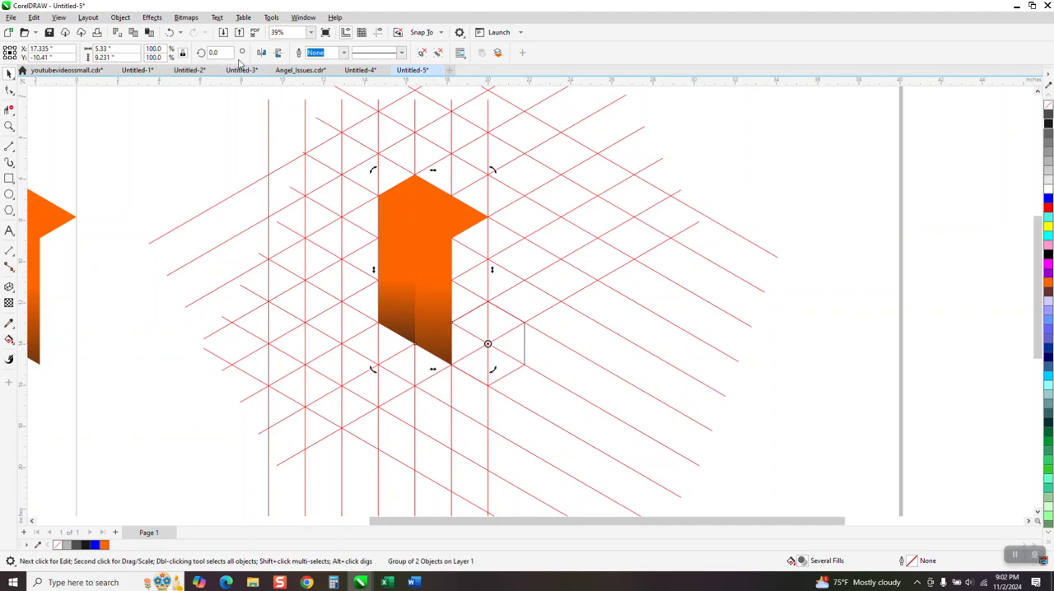
type("60")
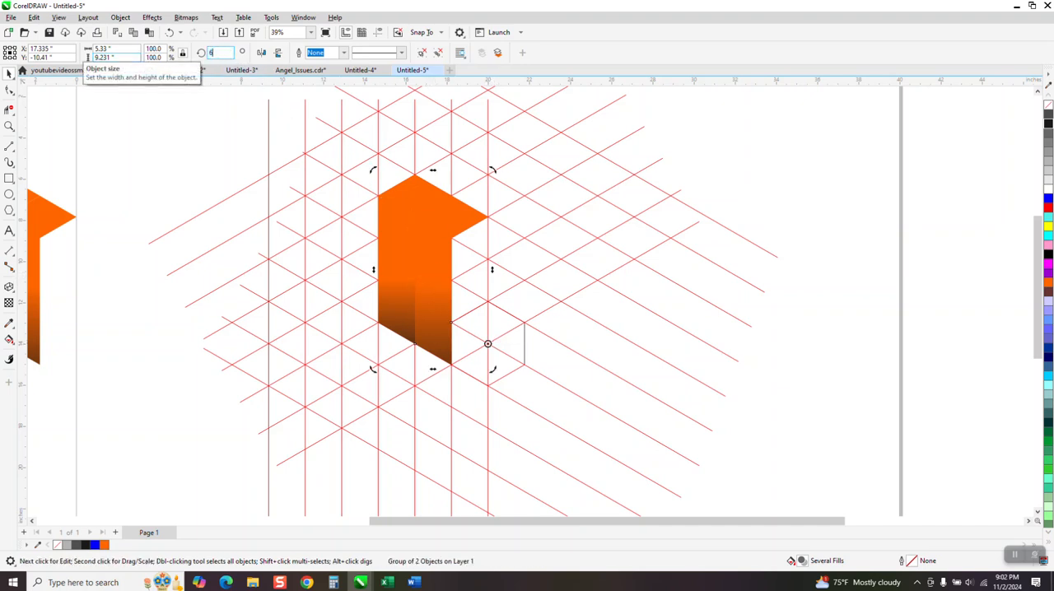
key("Return")
key("ctrl+r")
key("ctrl+r")
key("ctrl+r")
key("ctrl+r")
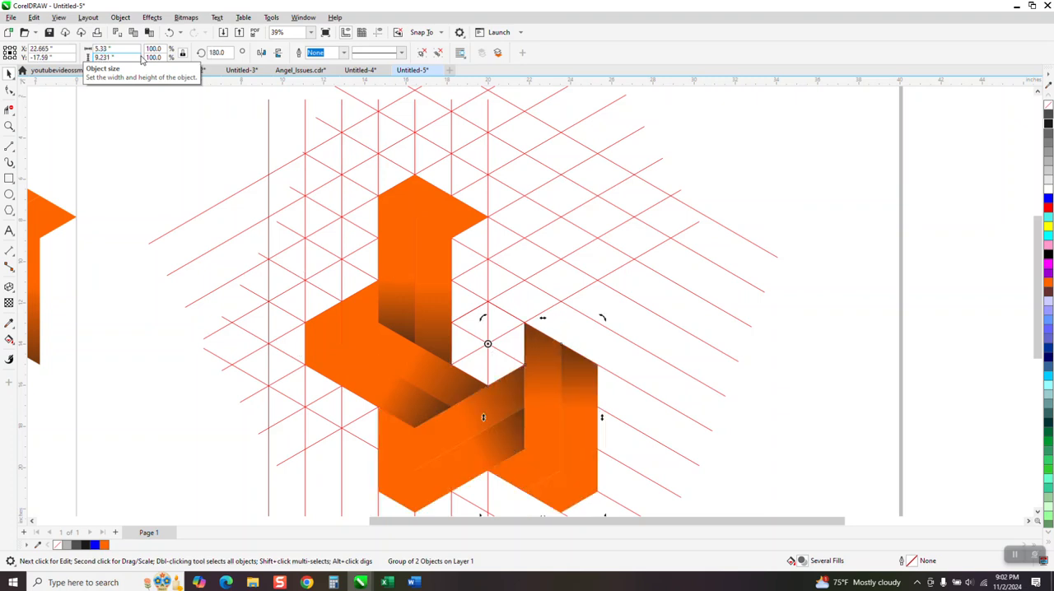
- Select the isometric grid group and move it off to the right of the star
scroll(191, 135, "down", 2)
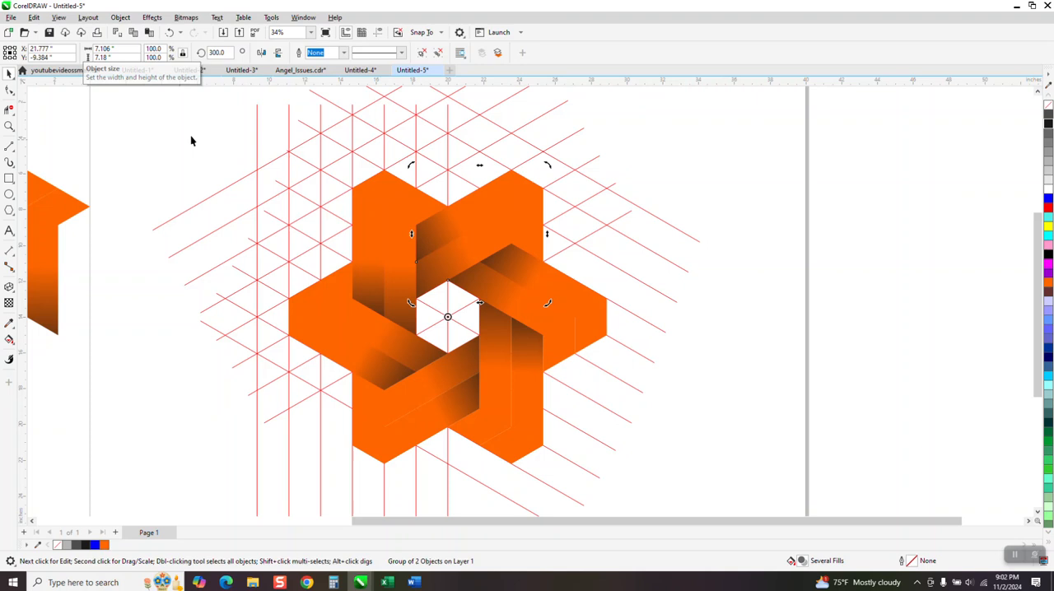
left_click(412, 164)
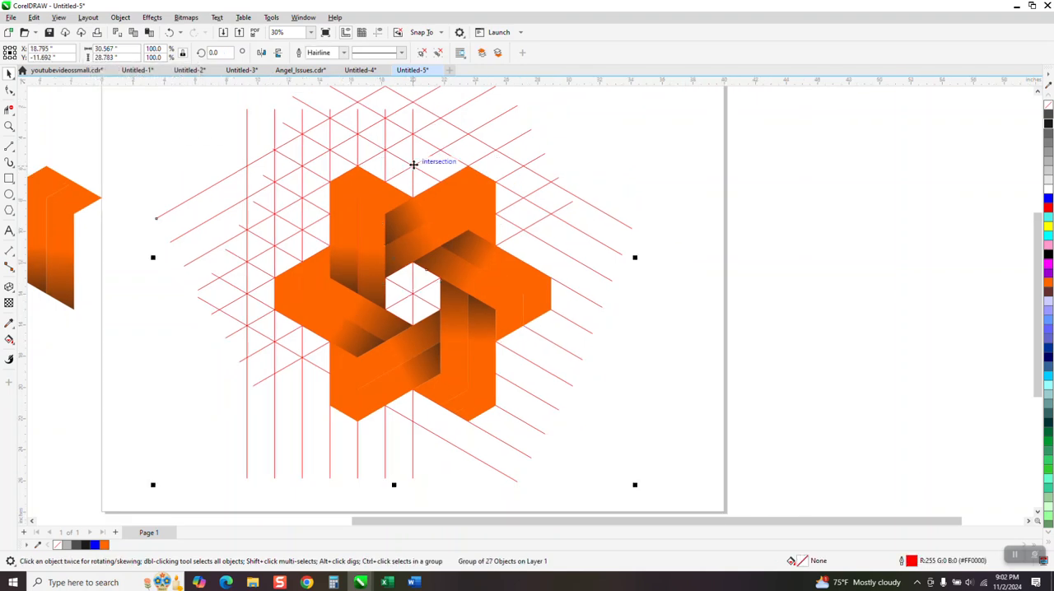
key("Right")
key("Right")
key("Right")
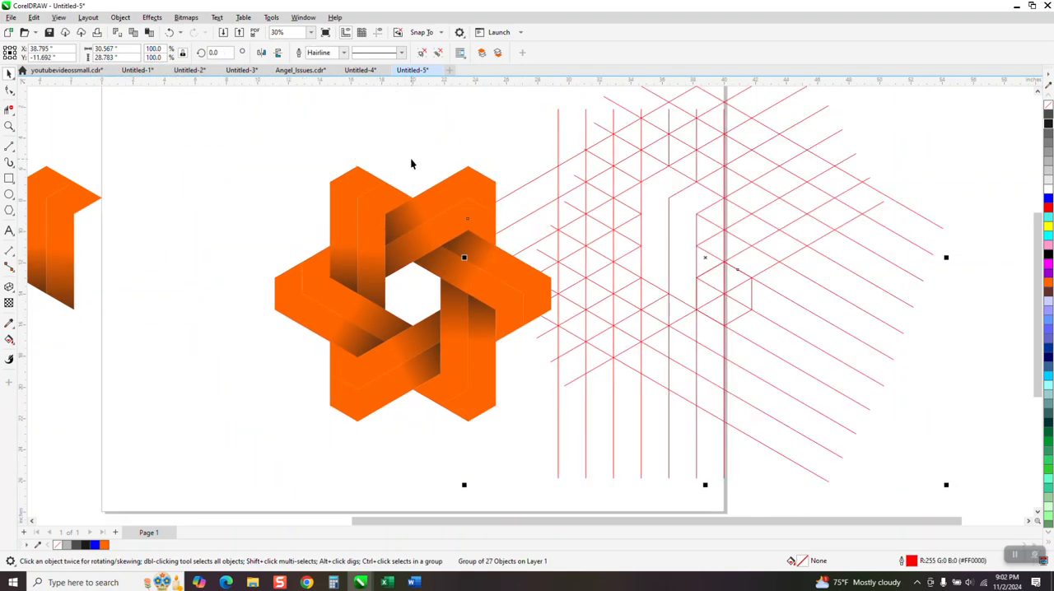
- Move the spare original arm halves closer to the star on the page
scroll(140, 198, "down", 1)
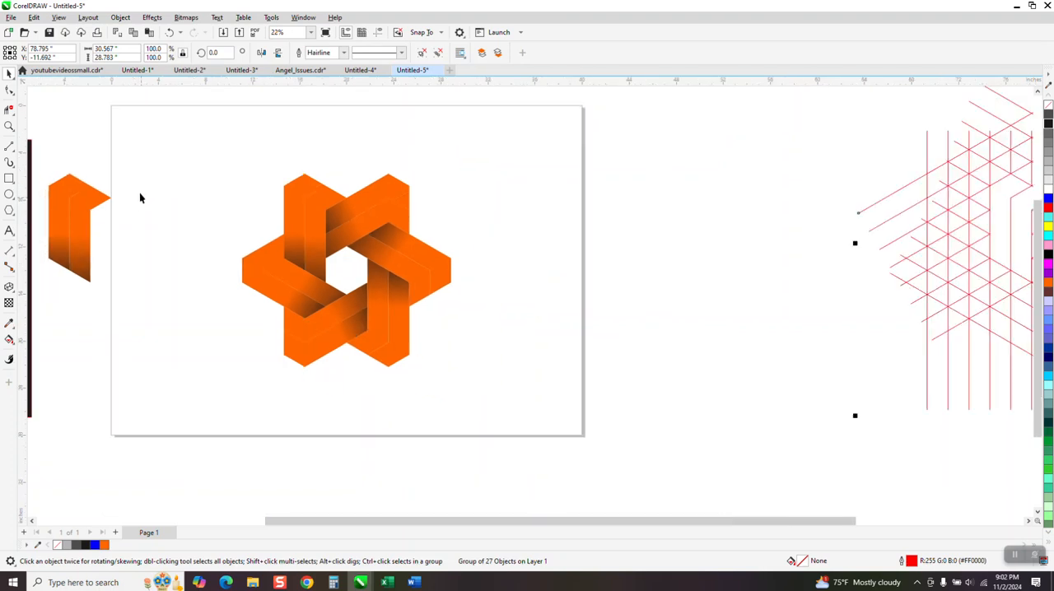
left_click(70, 244)
left_click_drag(71, 245, 161, 263)
left_click_drag(226, 146, 250, 226)
left_click_drag(485, 407, 487, 407)
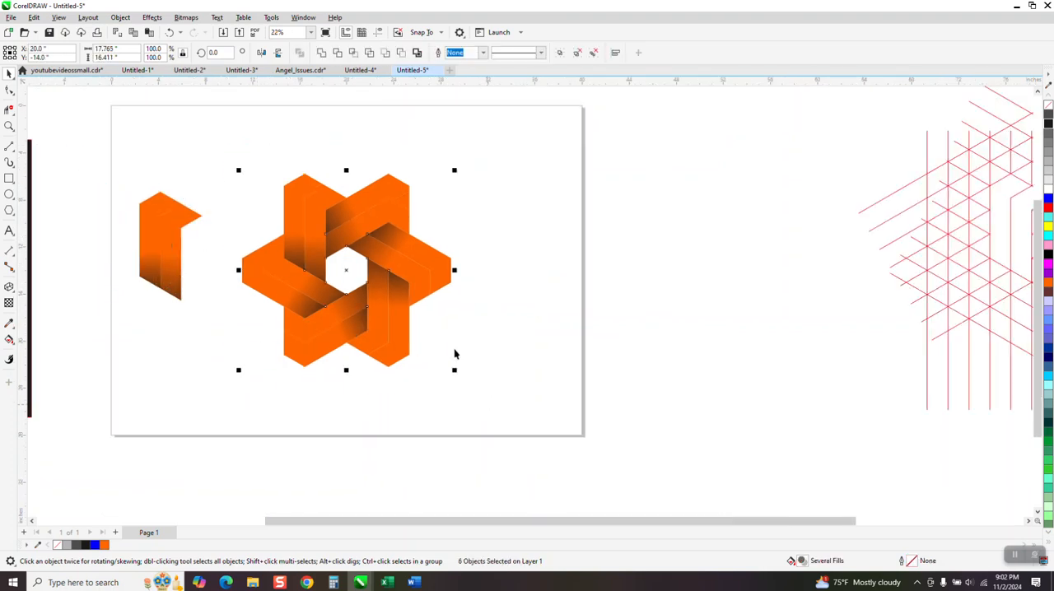
- Draw a rectangle around the star and fill it with black
left_click(9, 178)
left_click_drag(212, 163, 465, 396)
left_click(1048, 124)
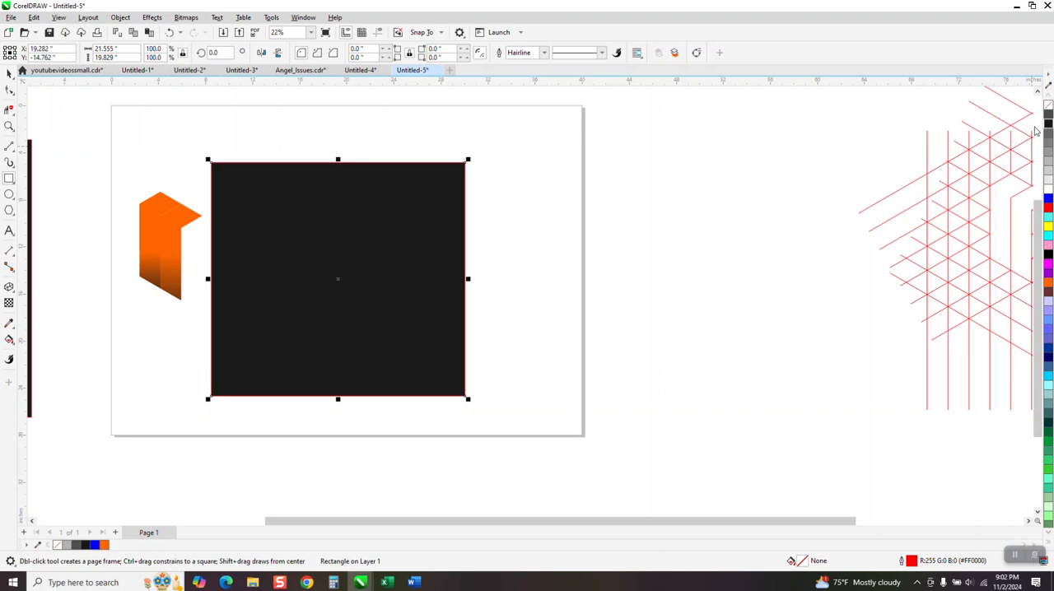
- Send the black rectangle to the back of the page behind the star
left_click(120, 18)
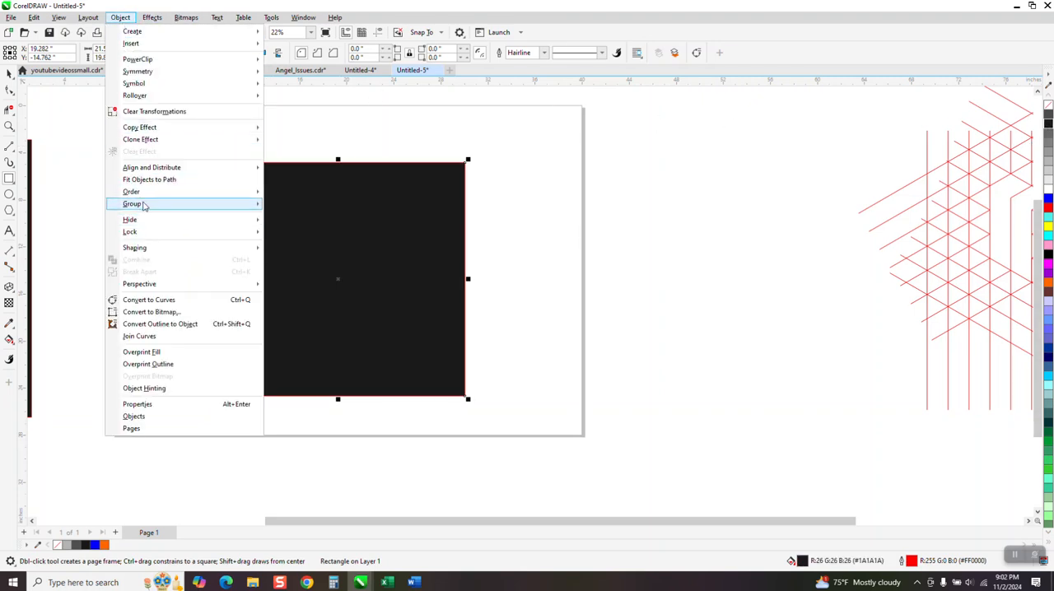
mouse_move(146, 195)
left_click(303, 205)
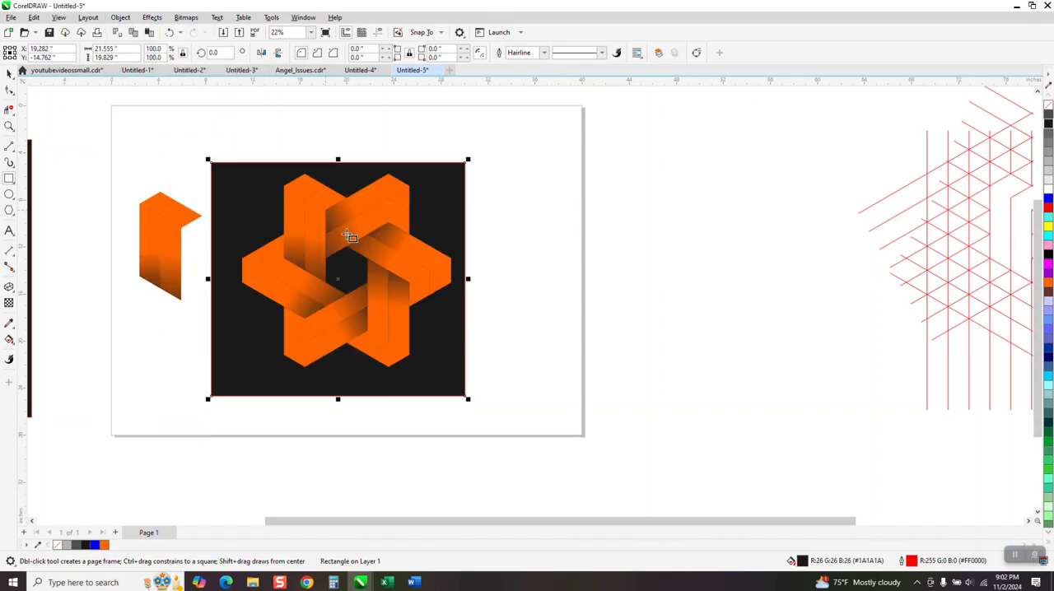
- Select all six star arms and group them
left_click(9, 74)
left_click_drag(237, 150, 458, 409)
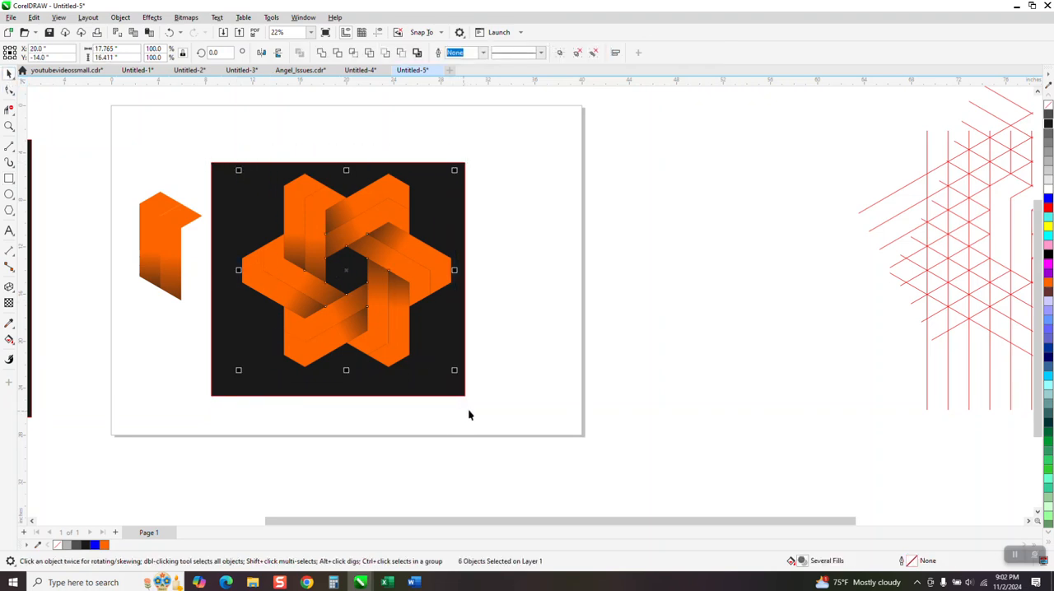
left_click(126, 18)
mouse_move(146, 192)
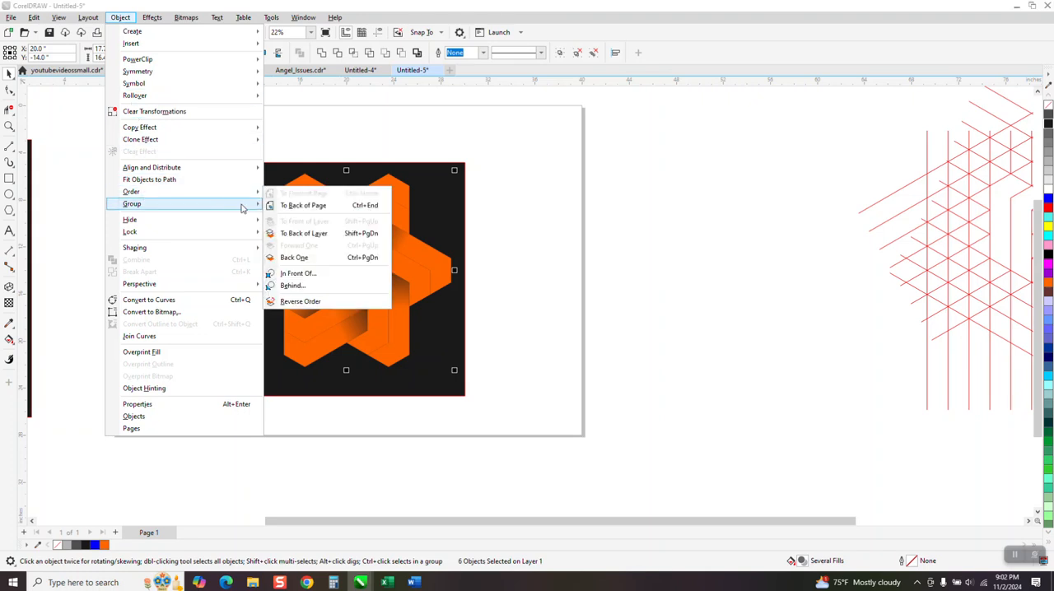
mouse_move(183, 211)
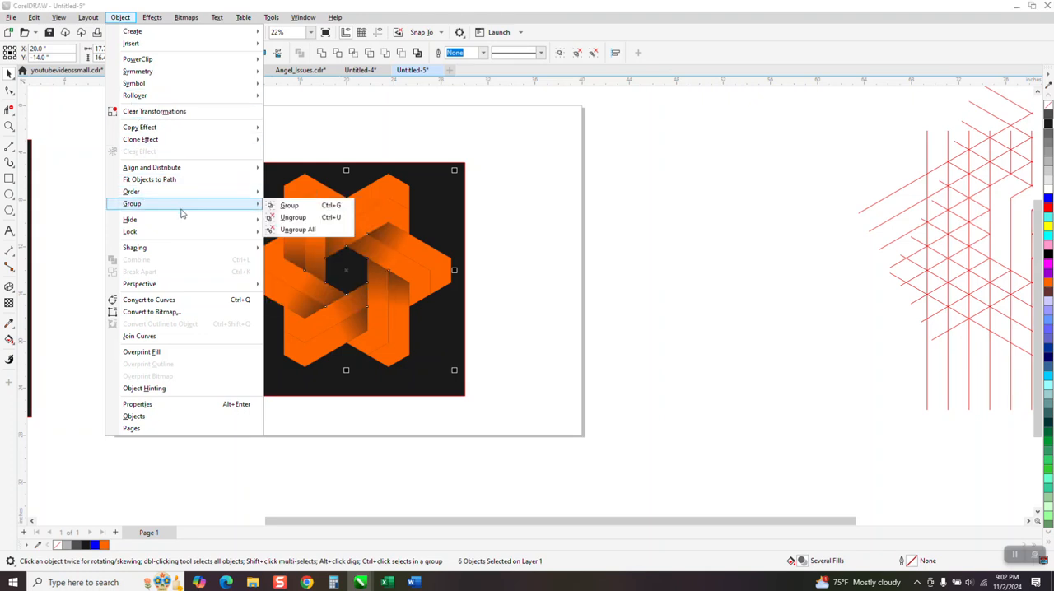
left_click(276, 208)
left_click(231, 144)
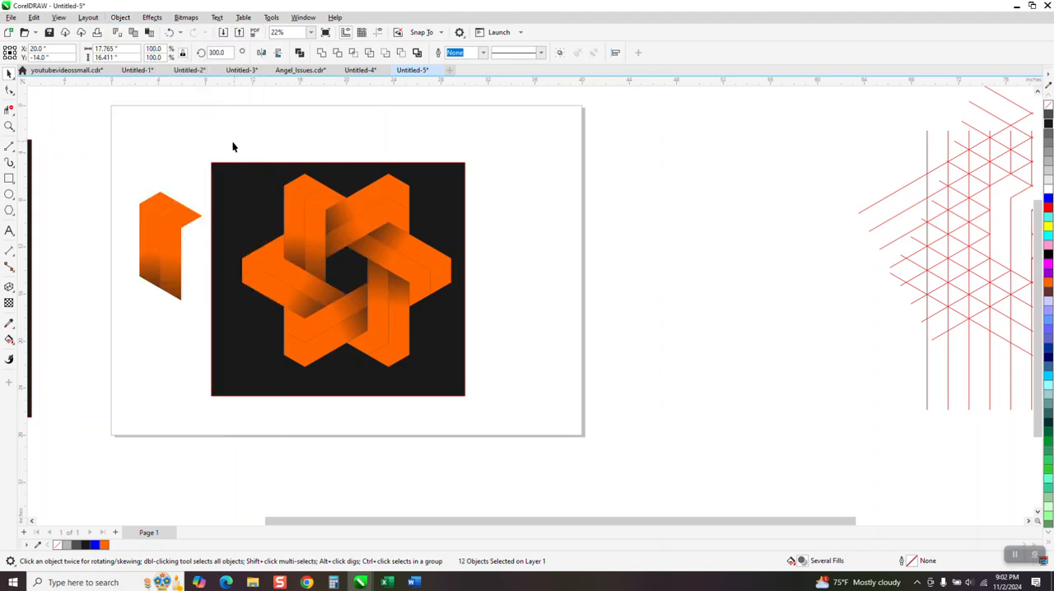
- Zoom in on the original arm's left half and drag its gradient handles to reshape the shading on every clone
left_click(187, 218)
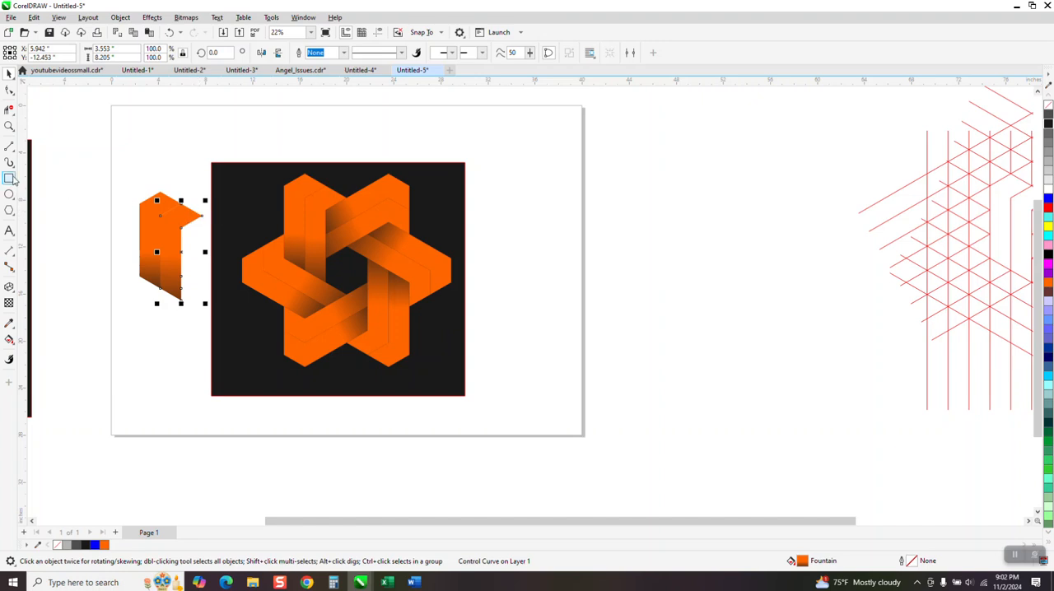
left_click(9, 126)
left_click_drag(101, 159, 557, 395)
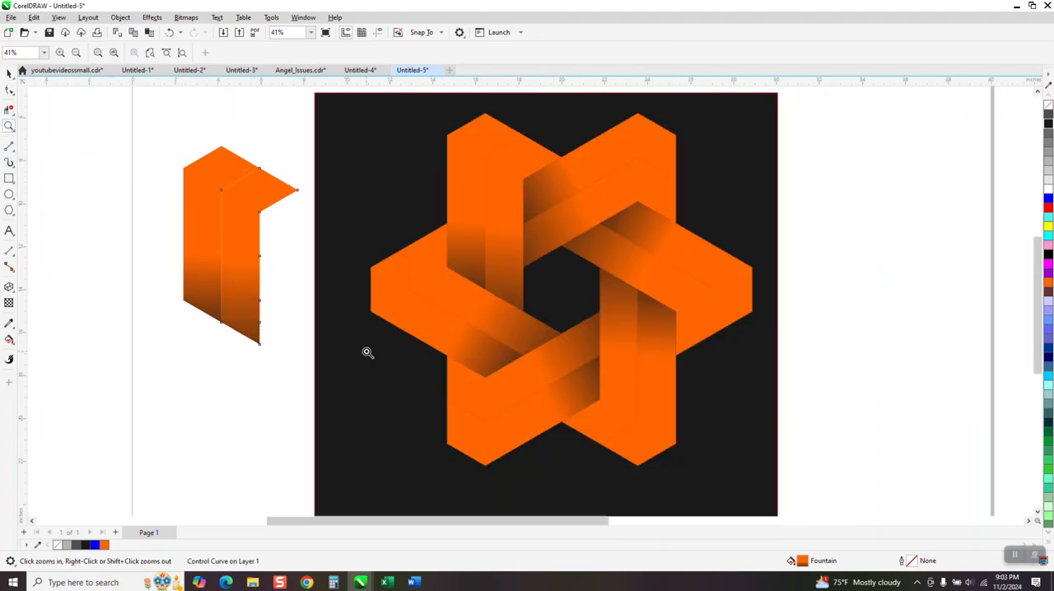
left_click(9, 74)
key("space")
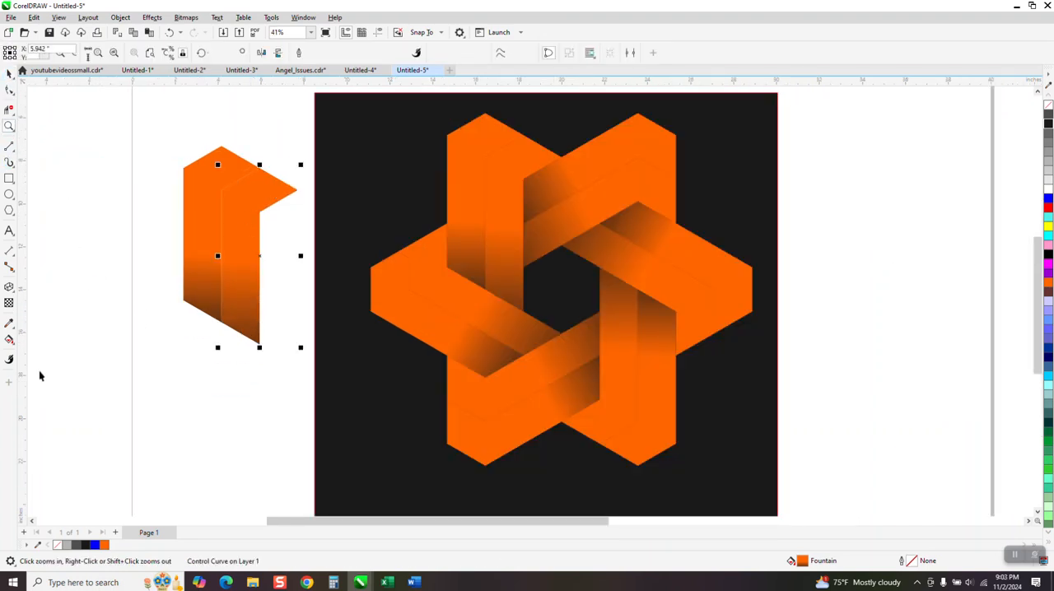
left_click(37, 340)
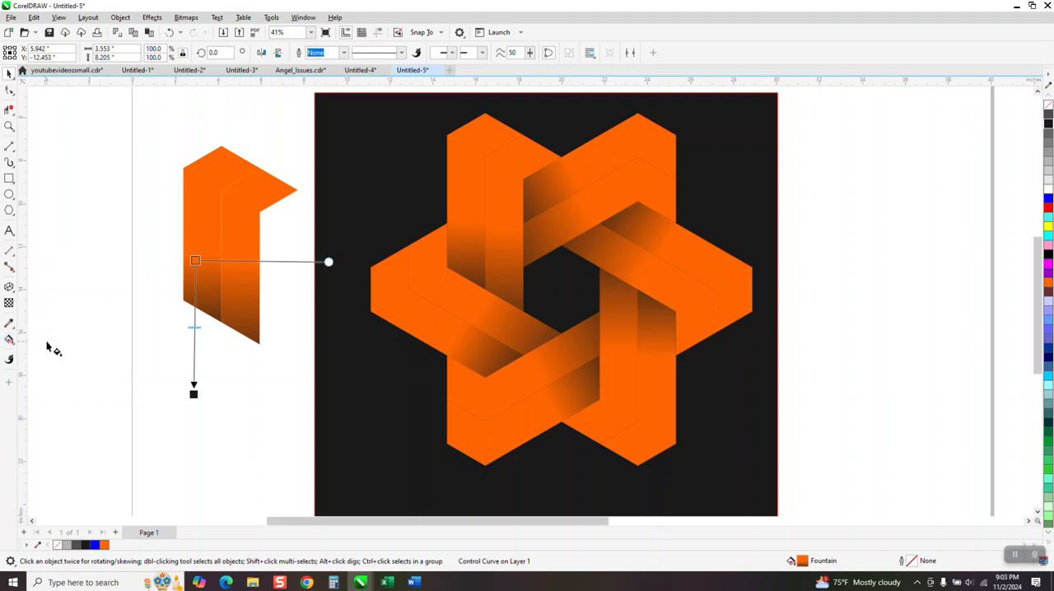
mouse_move(192, 394)
left_mouse_down()
mouse_move(191, 418)
mouse_move(200, 327)
mouse_move(189, 371)
left_mouse_up()
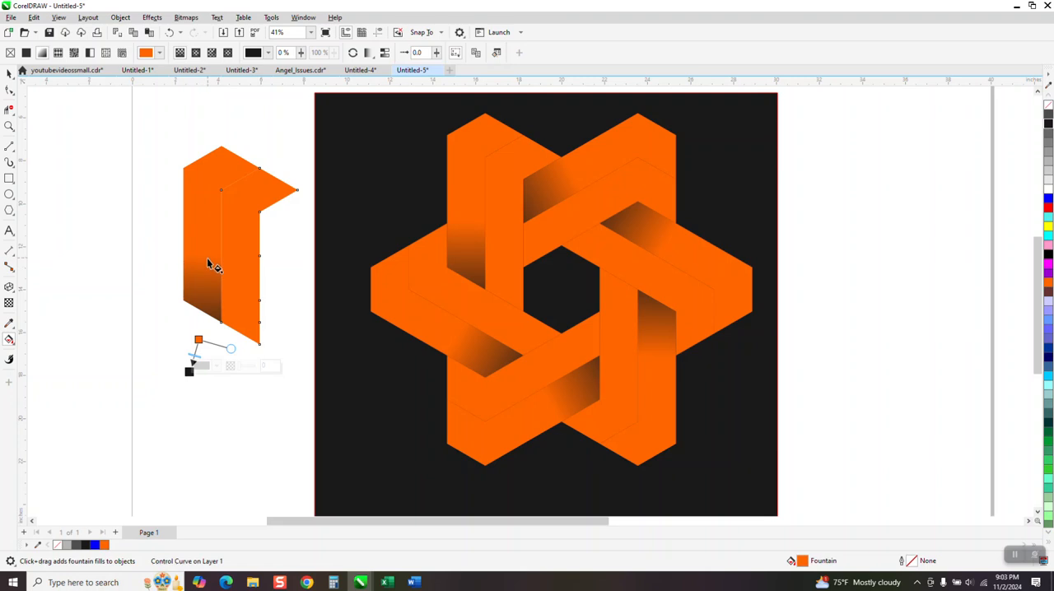
left_click_drag(207, 257, 195, 377)
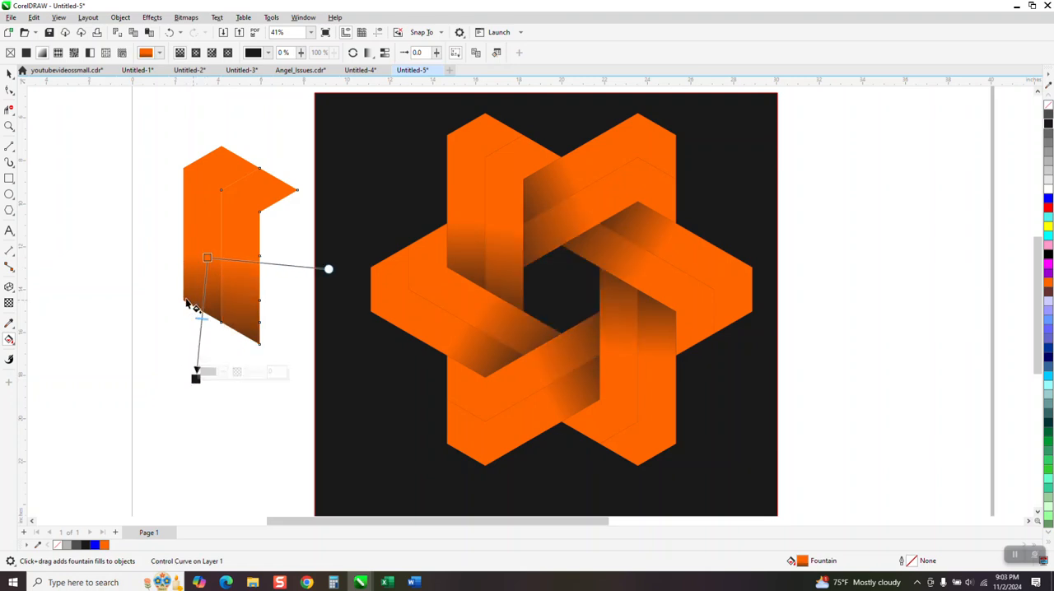
mouse_move(200, 256)
left_mouse_down()
mouse_move(195, 382)
mouse_move(199, 342)
left_mouse_up()
- Try repositioning the gradient's end point, then undo that drag
left_click(168, 33)
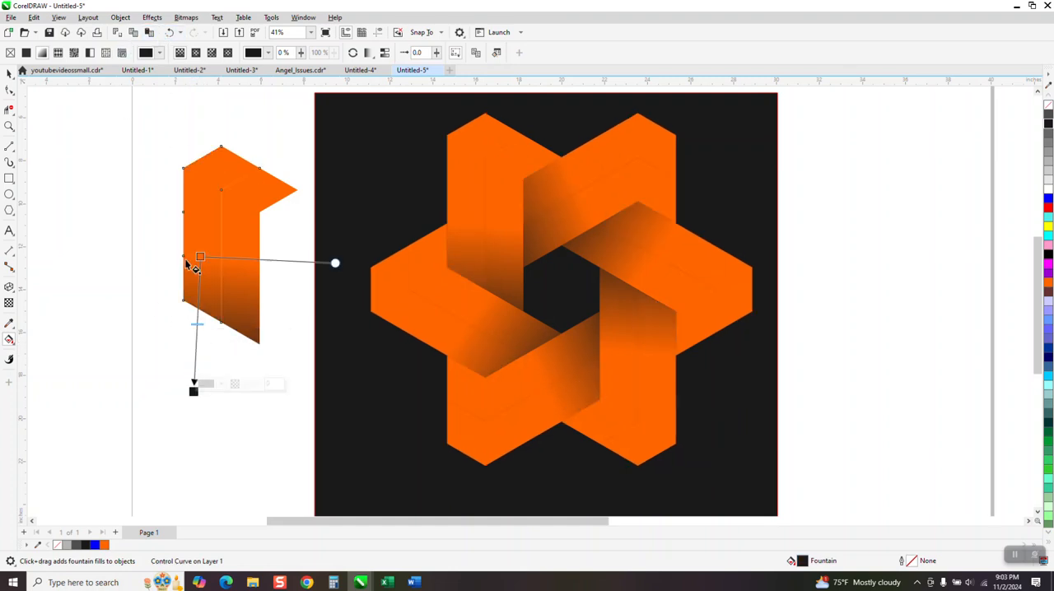
left_click_drag(195, 384, 198, 332)
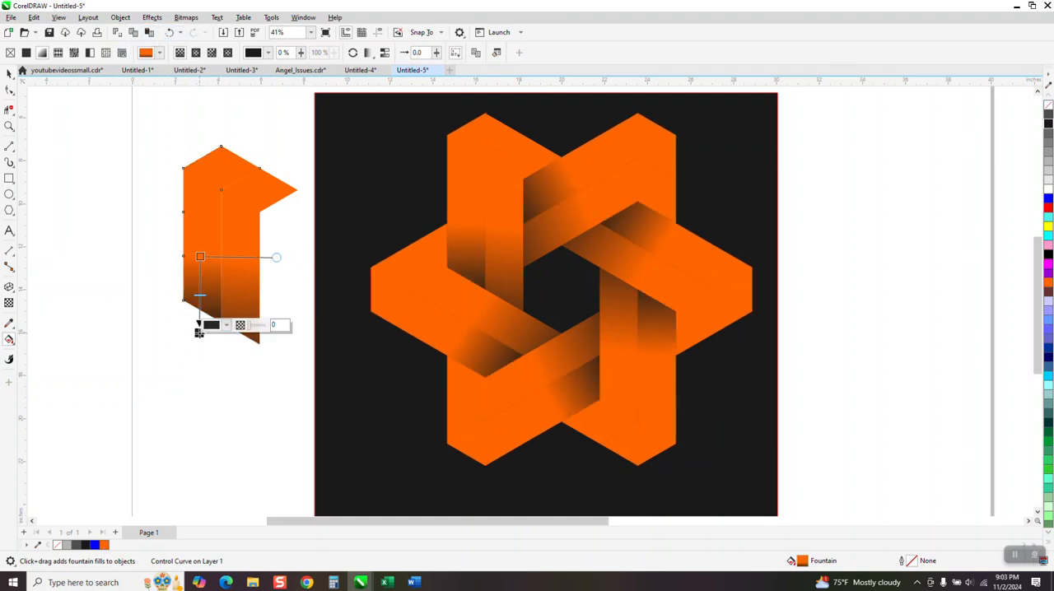
key("ctrl+z")
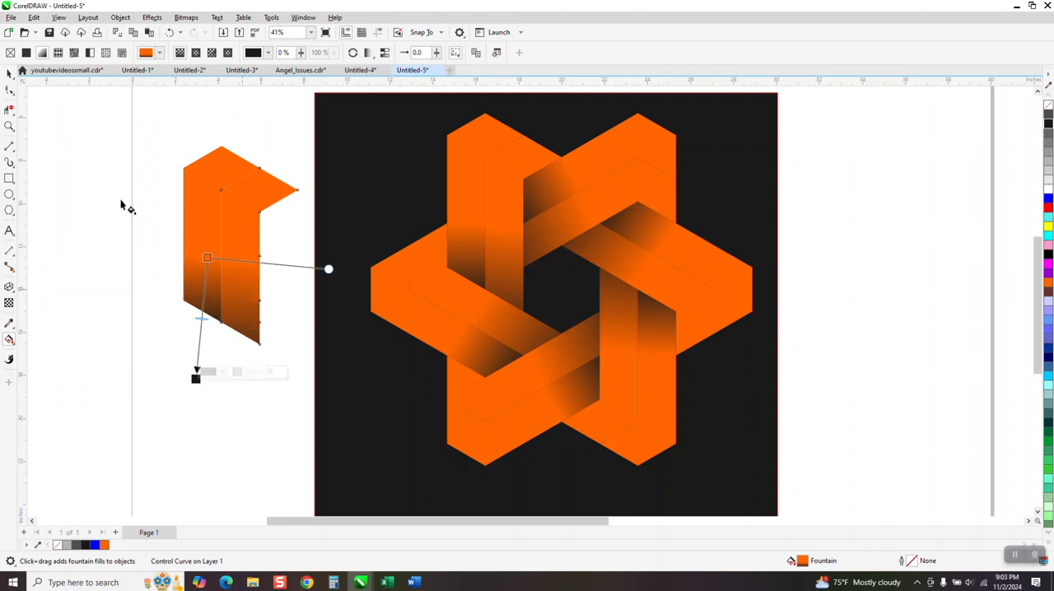
- Redraw the left half's gradient vertically from its middle down toward the bottom edge, undoing a misplaced handle drag
left_click(9, 73)
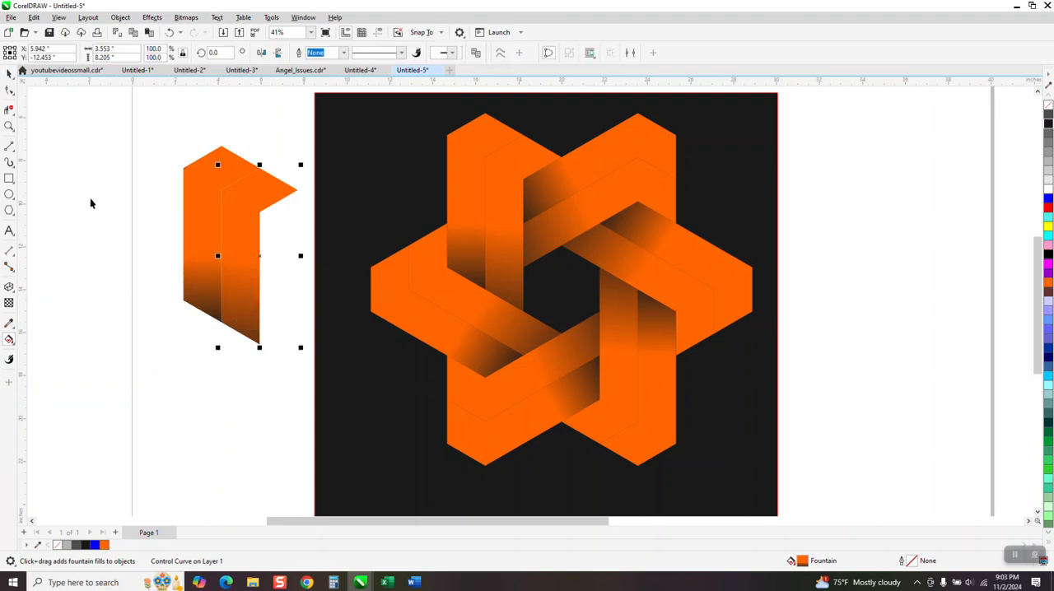
left_click(9, 342)
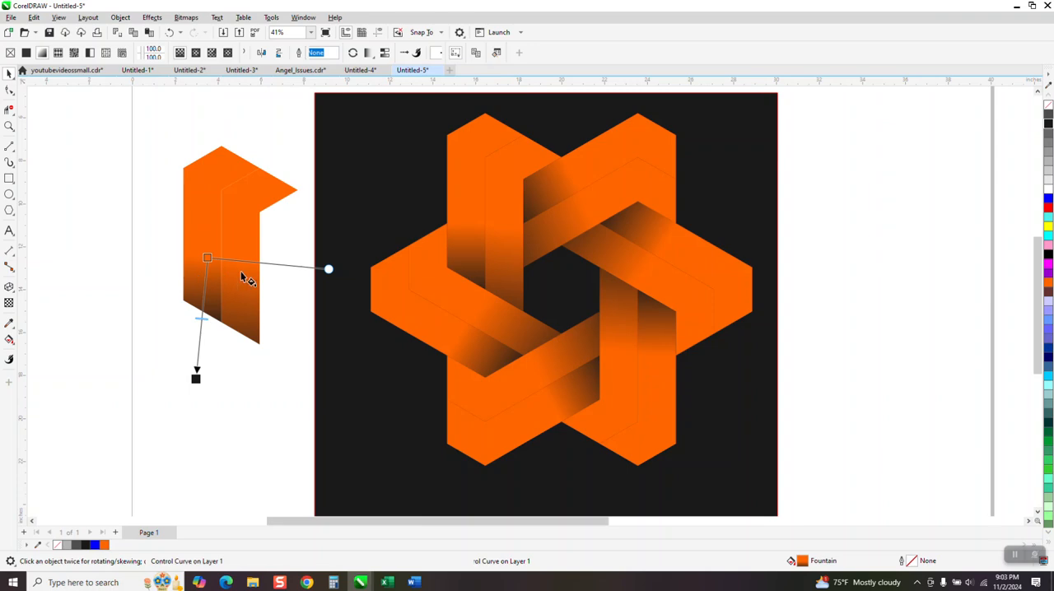
left_click_drag(206, 257, 242, 261)
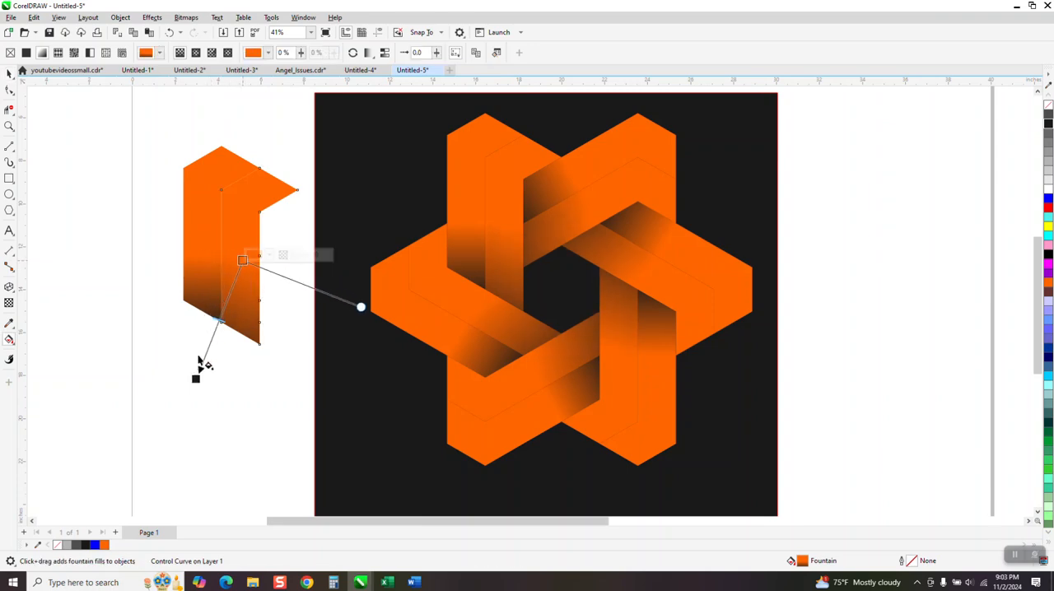
mouse_move(196, 381)
left_mouse_down()
mouse_move(238, 383)
mouse_move(243, 354)
left_mouse_up()
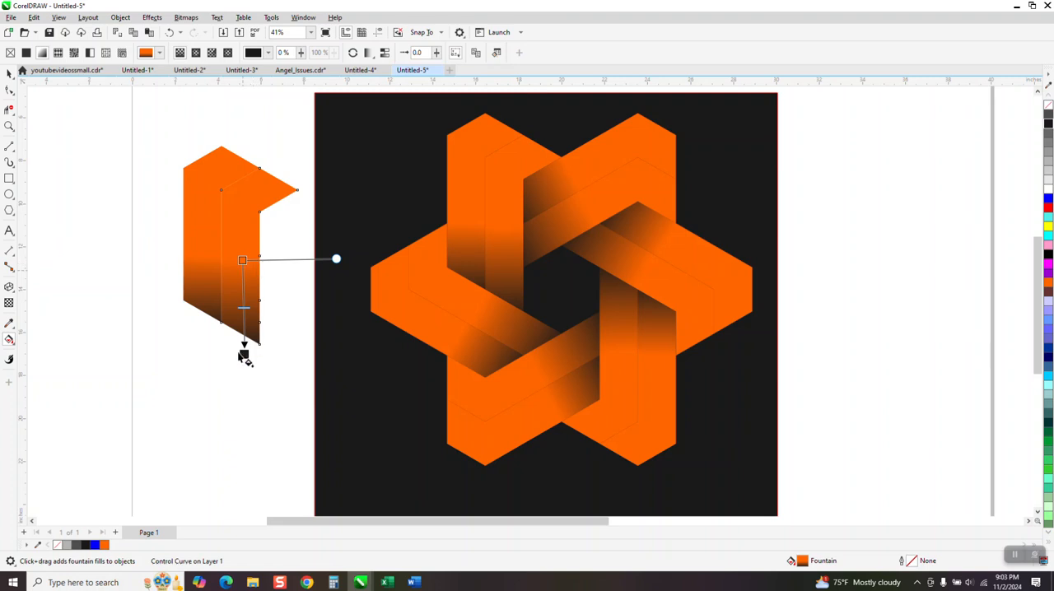
left_click_drag(243, 354, 239, 270)
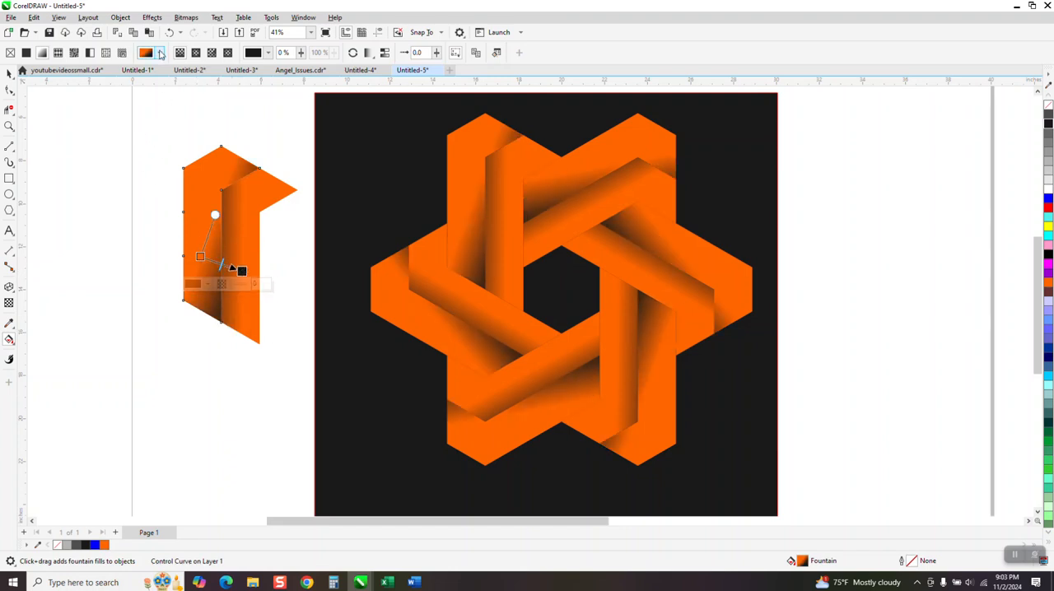
left_click(170, 33)
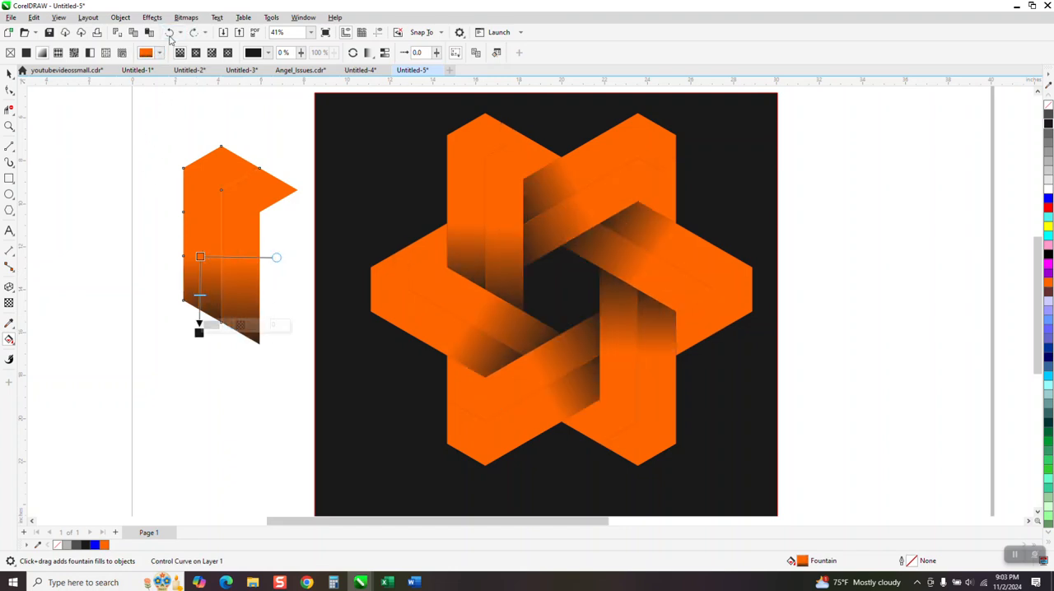
- Select the original arm and, with the Interactive Fill tool, set its left half's gradient start colour to blue
left_click(9, 89)
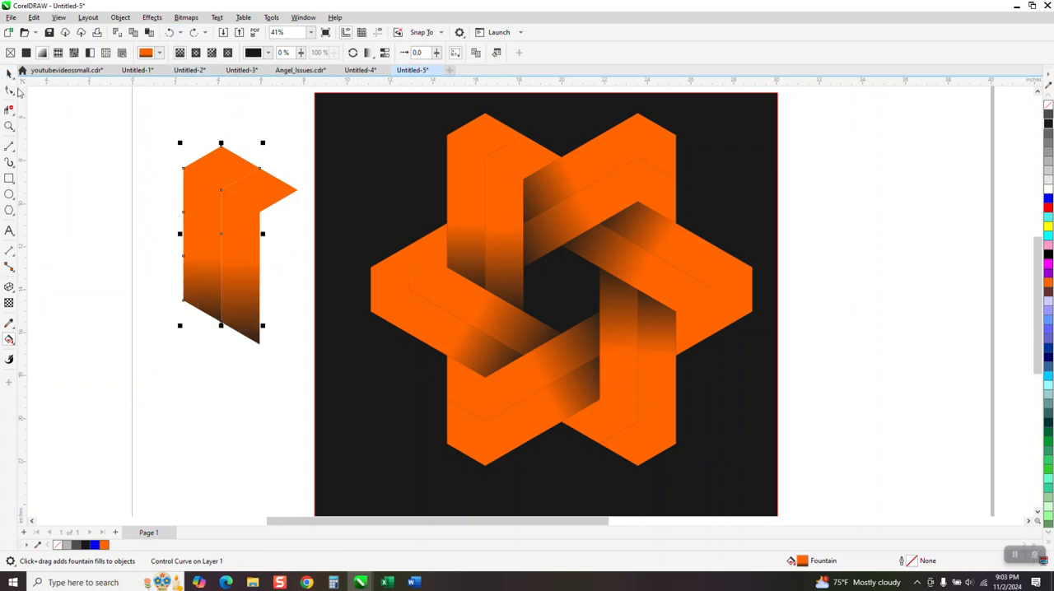
left_click(9, 340)
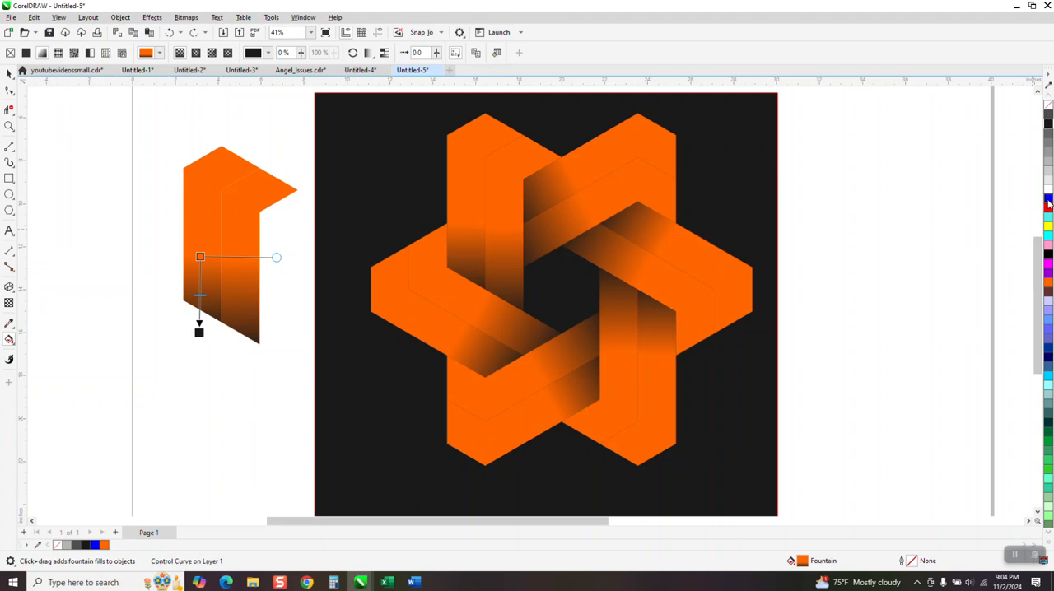
left_click_drag(1047, 204, 200, 257)
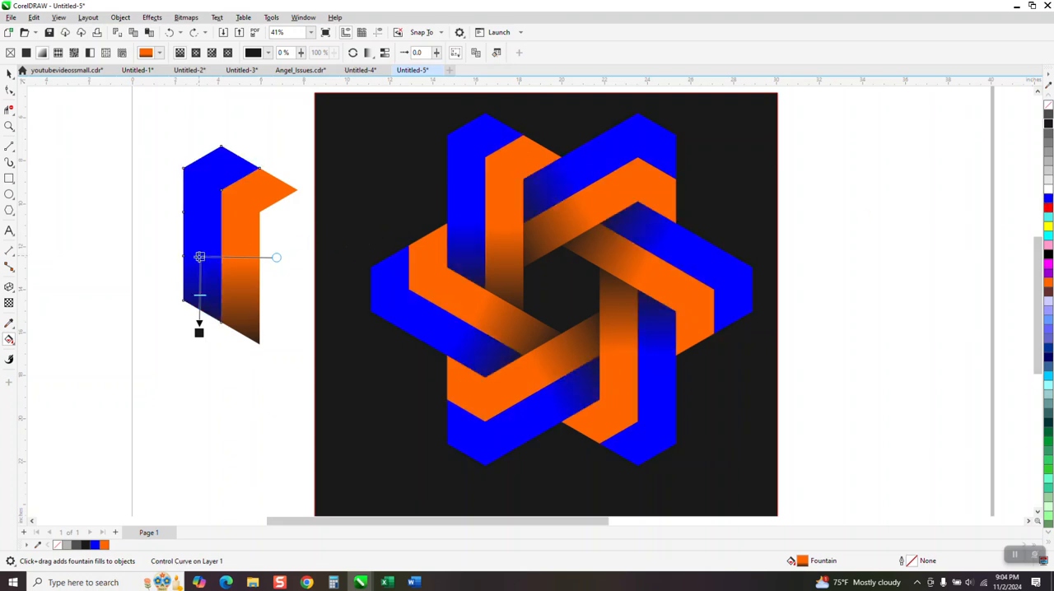
- Set the right half's gradient start colour to blue and nudge its end handle slightly lower
left_click(247, 251)
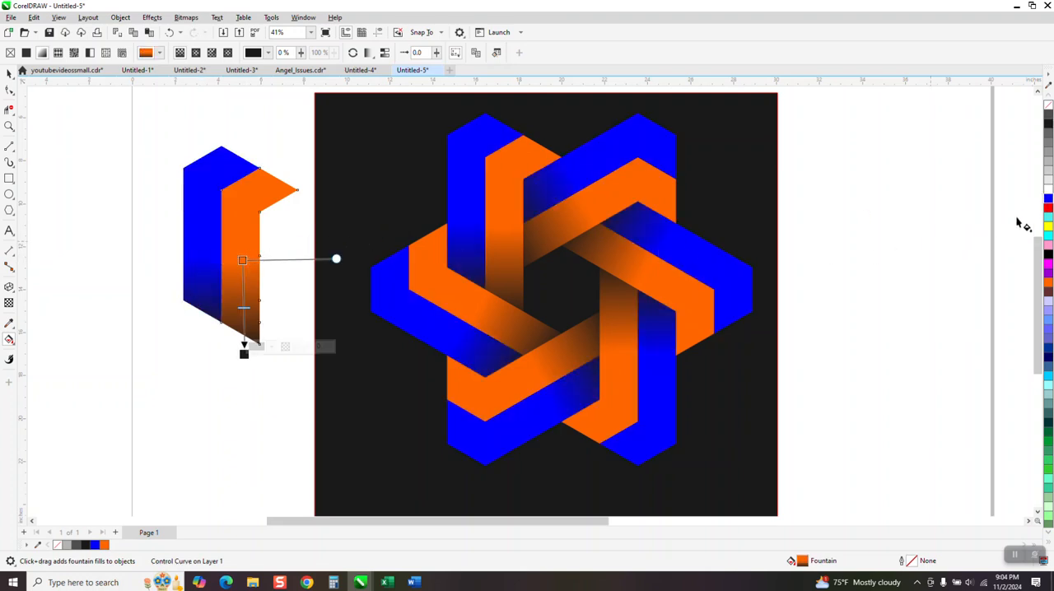
left_click_drag(1048, 200, 242, 260)
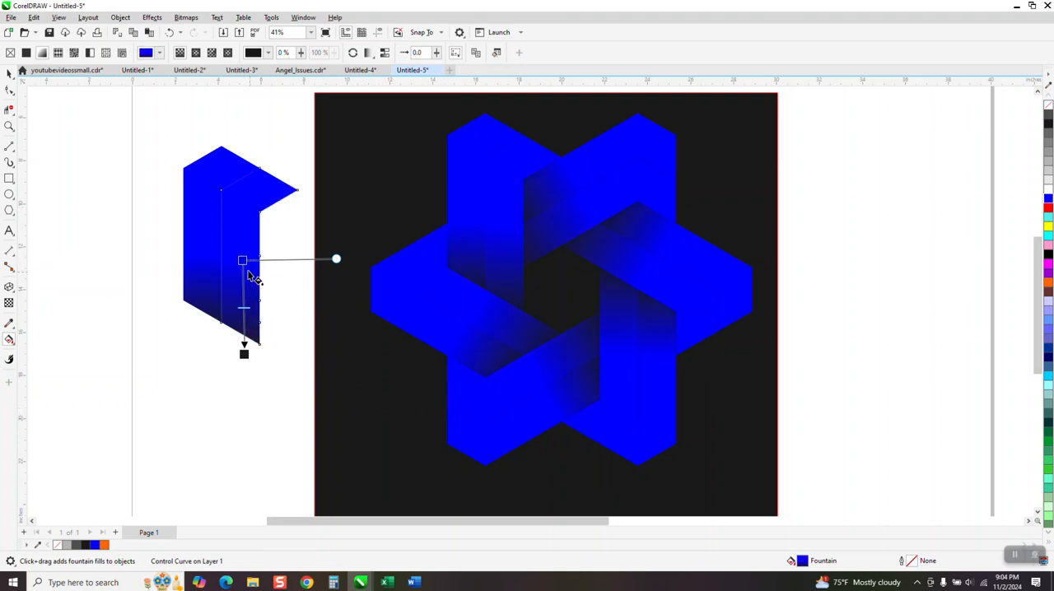
mouse_move(244, 349)
left_mouse_down()
mouse_move(240, 330)
mouse_move(237, 400)
mouse_move(237, 358)
left_mouse_up()
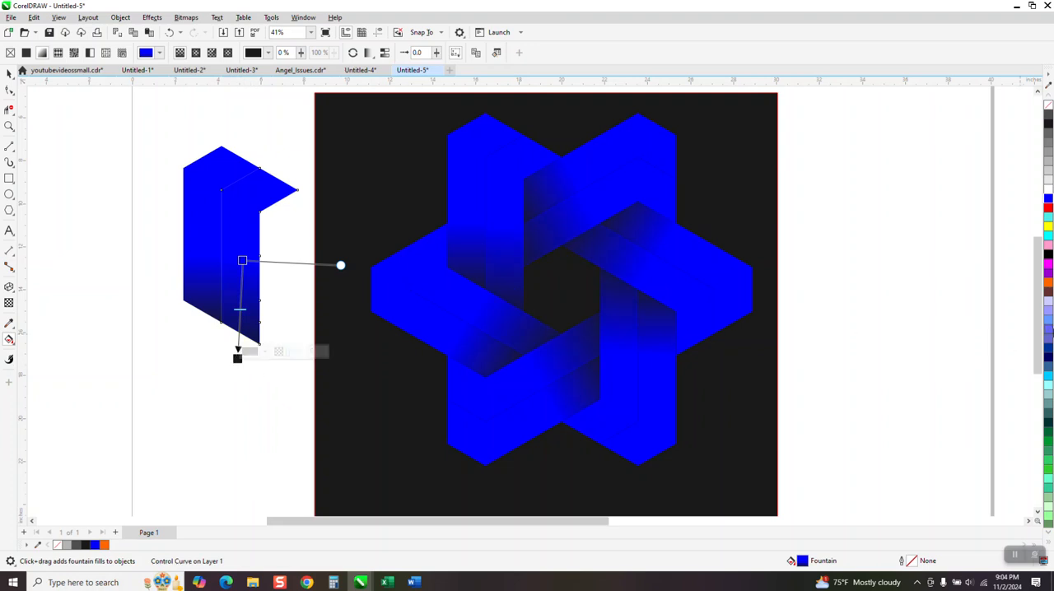
- Try changing both halves' gradient start colour to cyan, then undo the change
left_click_drag(1049, 244, 244, 260)
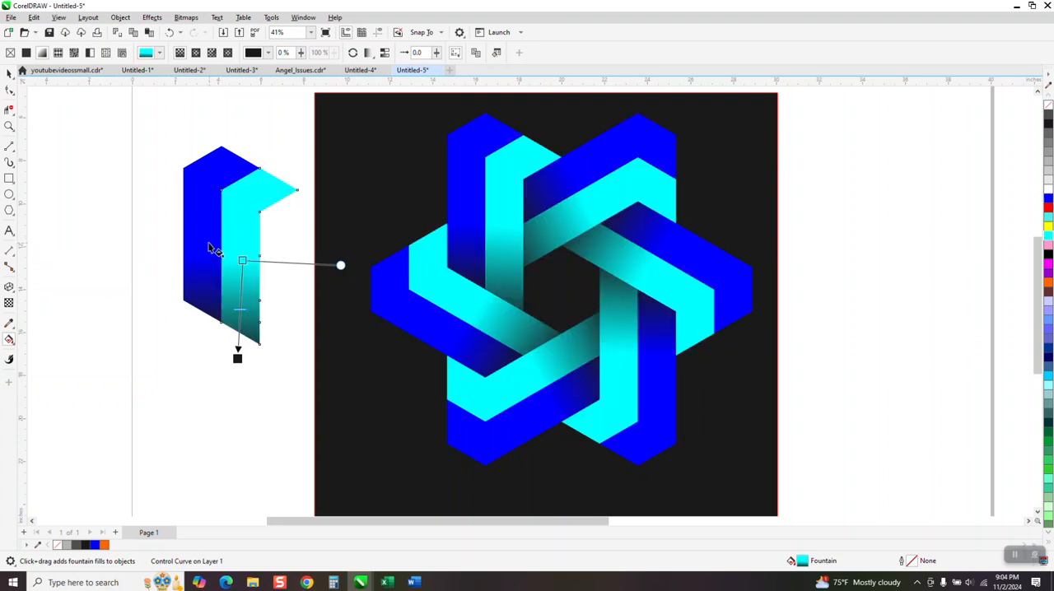
left_click(211, 248)
left_click_drag(1049, 244, 202, 265)
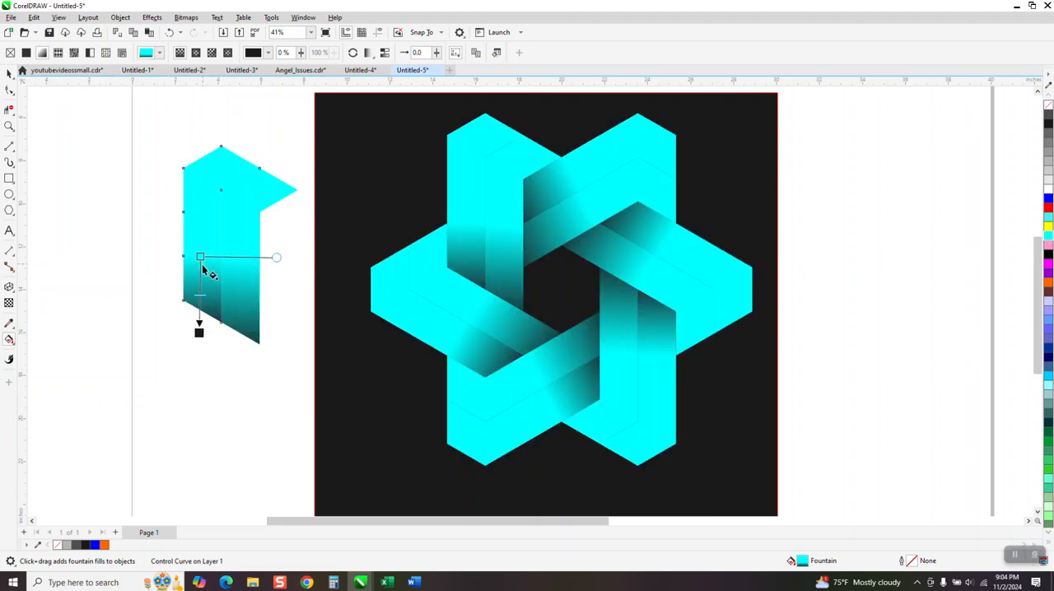
left_click(169, 32)
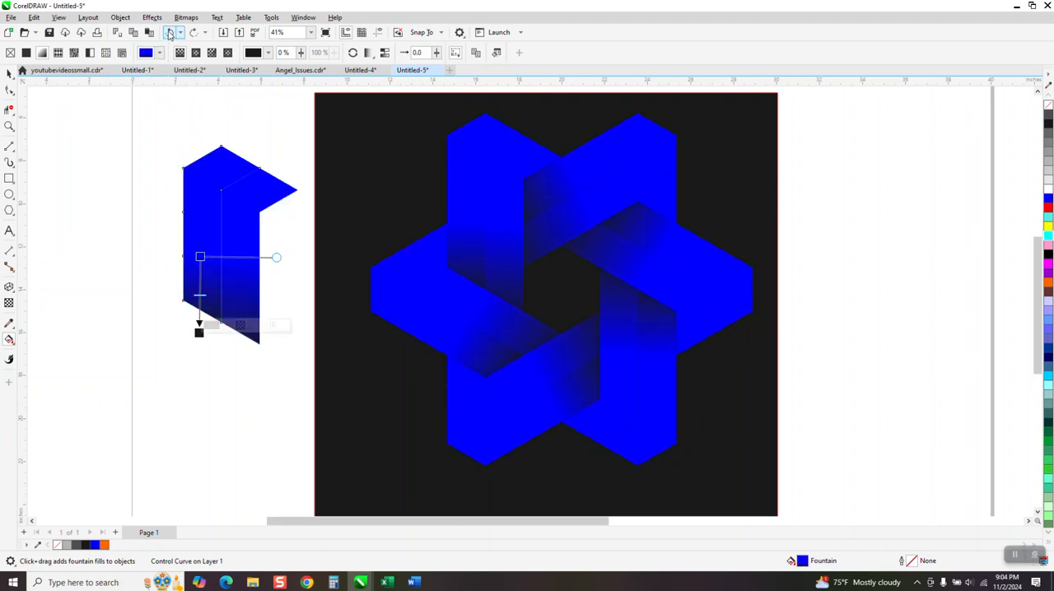
- Zoom out and inspect the isometric grid and the orange reference logo
scroll(277, 306, "down", 4)
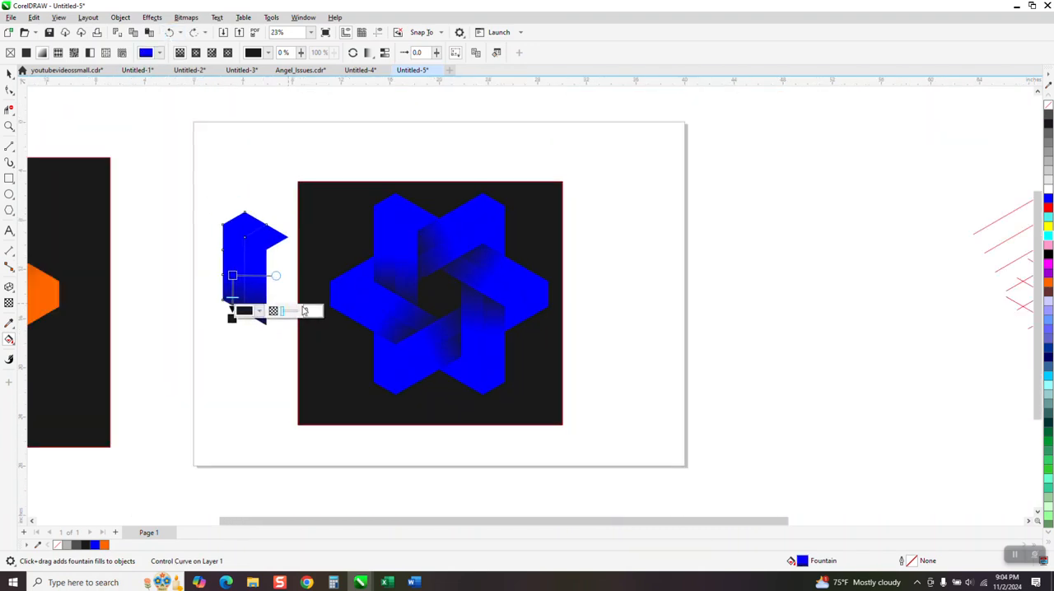
scroll(453, 348, "down", 3)
left_click(9, 126)
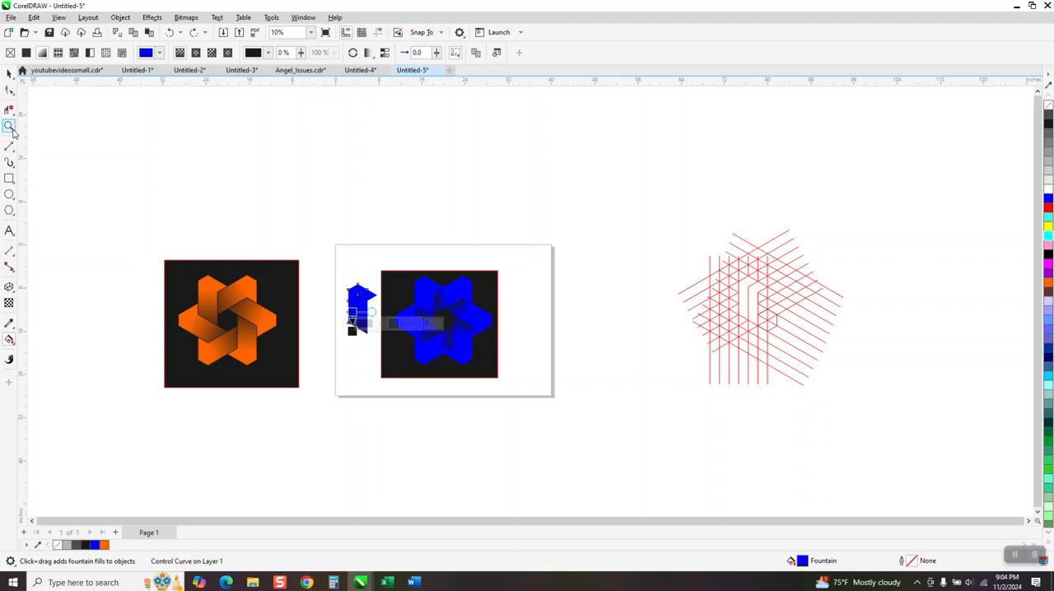
left_click_drag(681, 244, 861, 400)
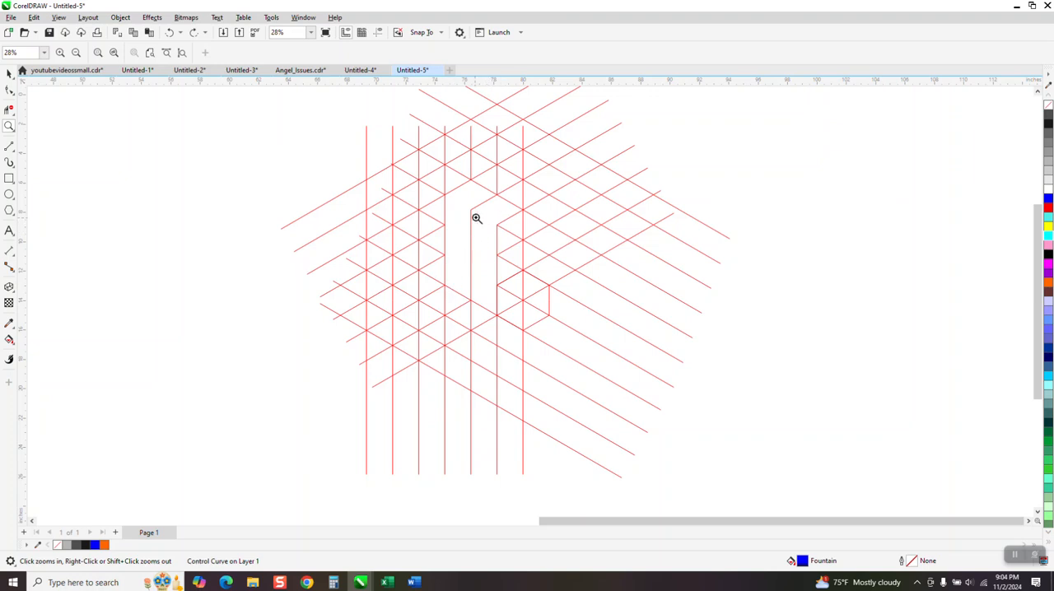
scroll(470, 242, "down", 1)
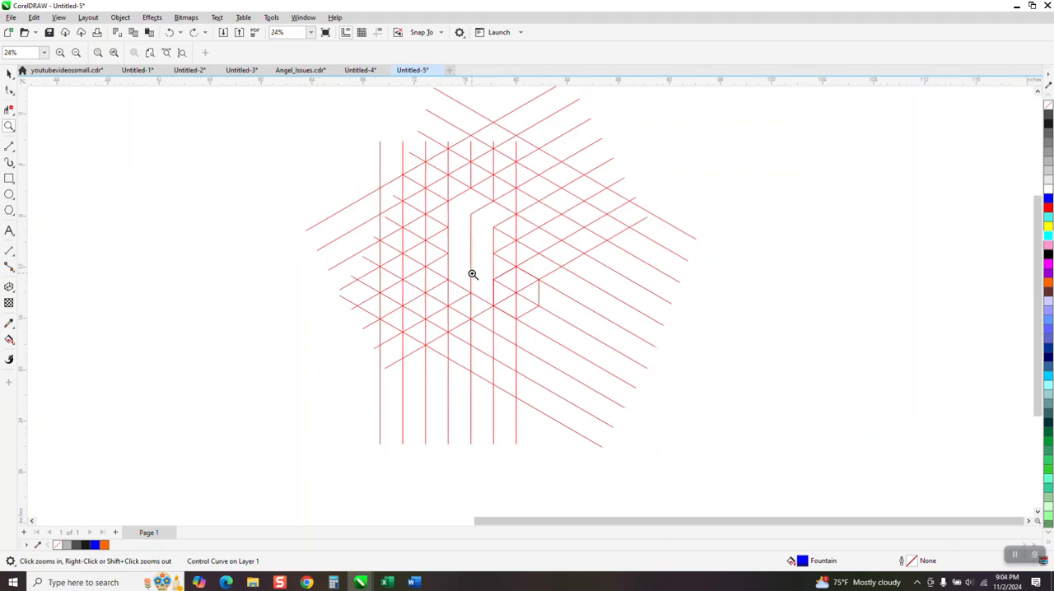
scroll(488, 289, "down", 1)
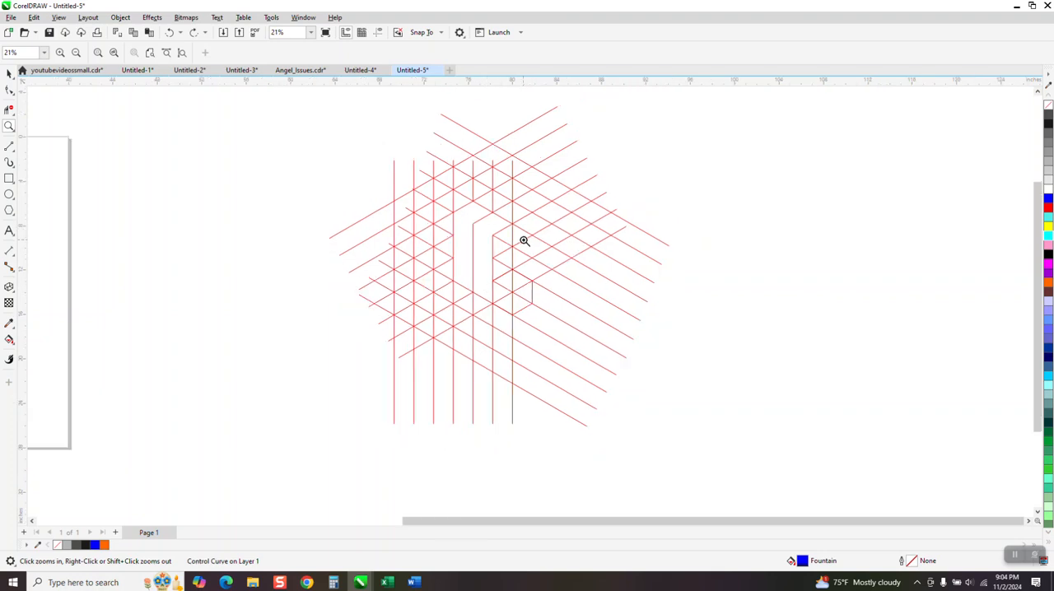
scroll(572, 280, "down", 7)
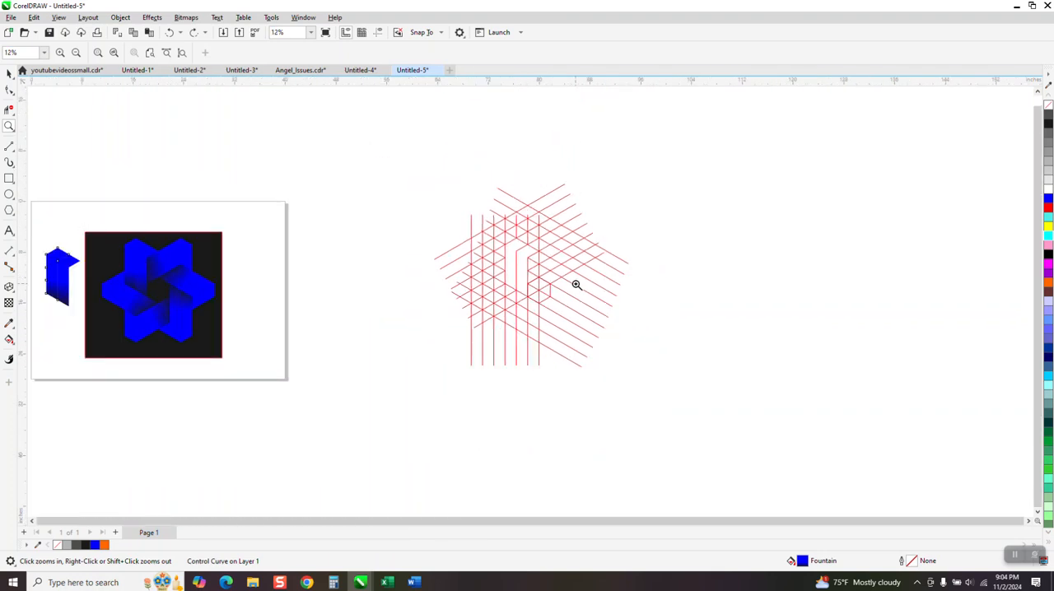
left_click_drag(100, 255, 216, 325)
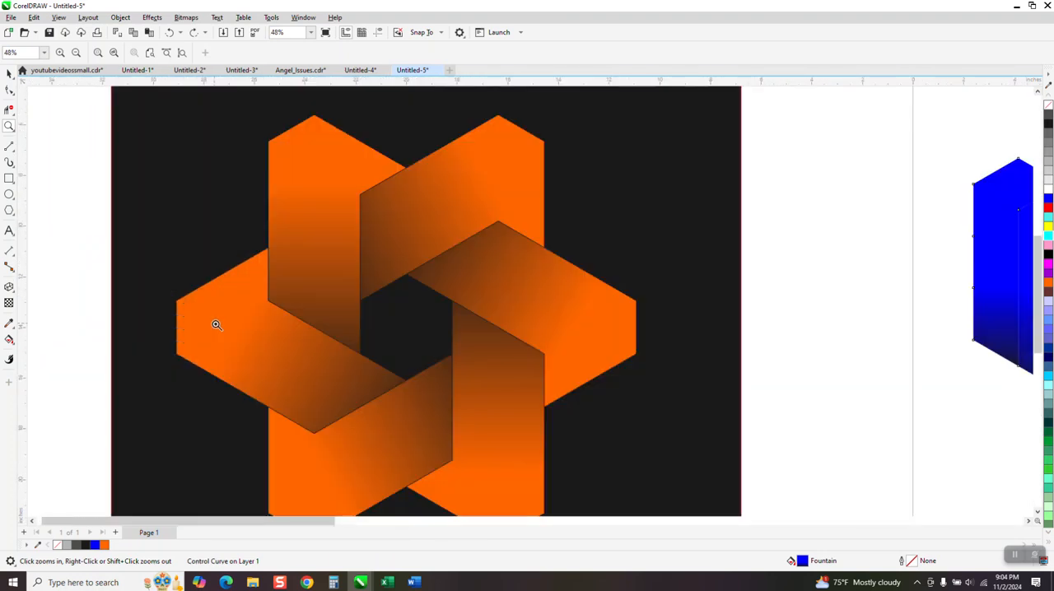